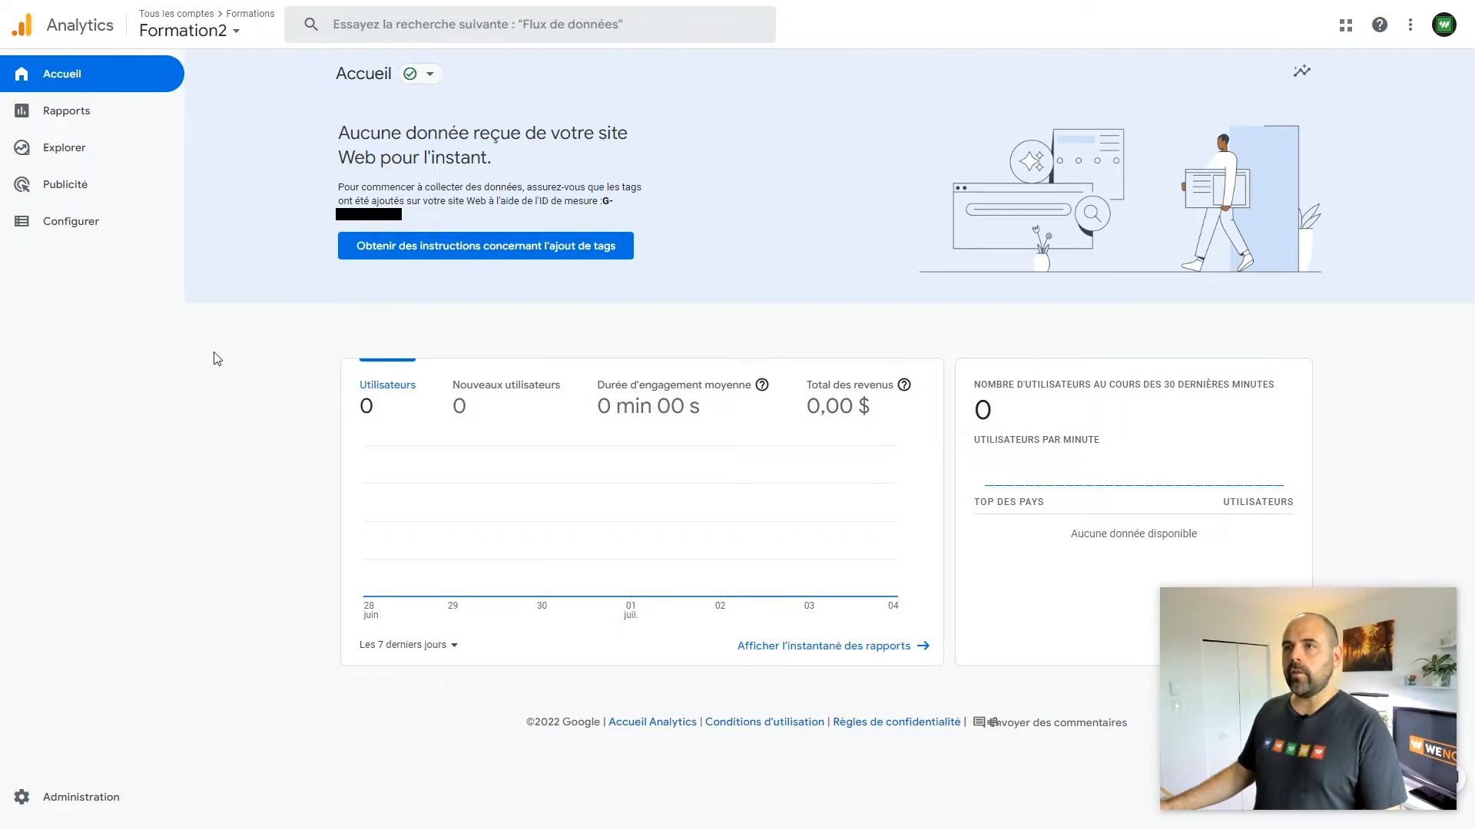
Start creating a new property from the account administration and name it Formation 3
click(94, 802)
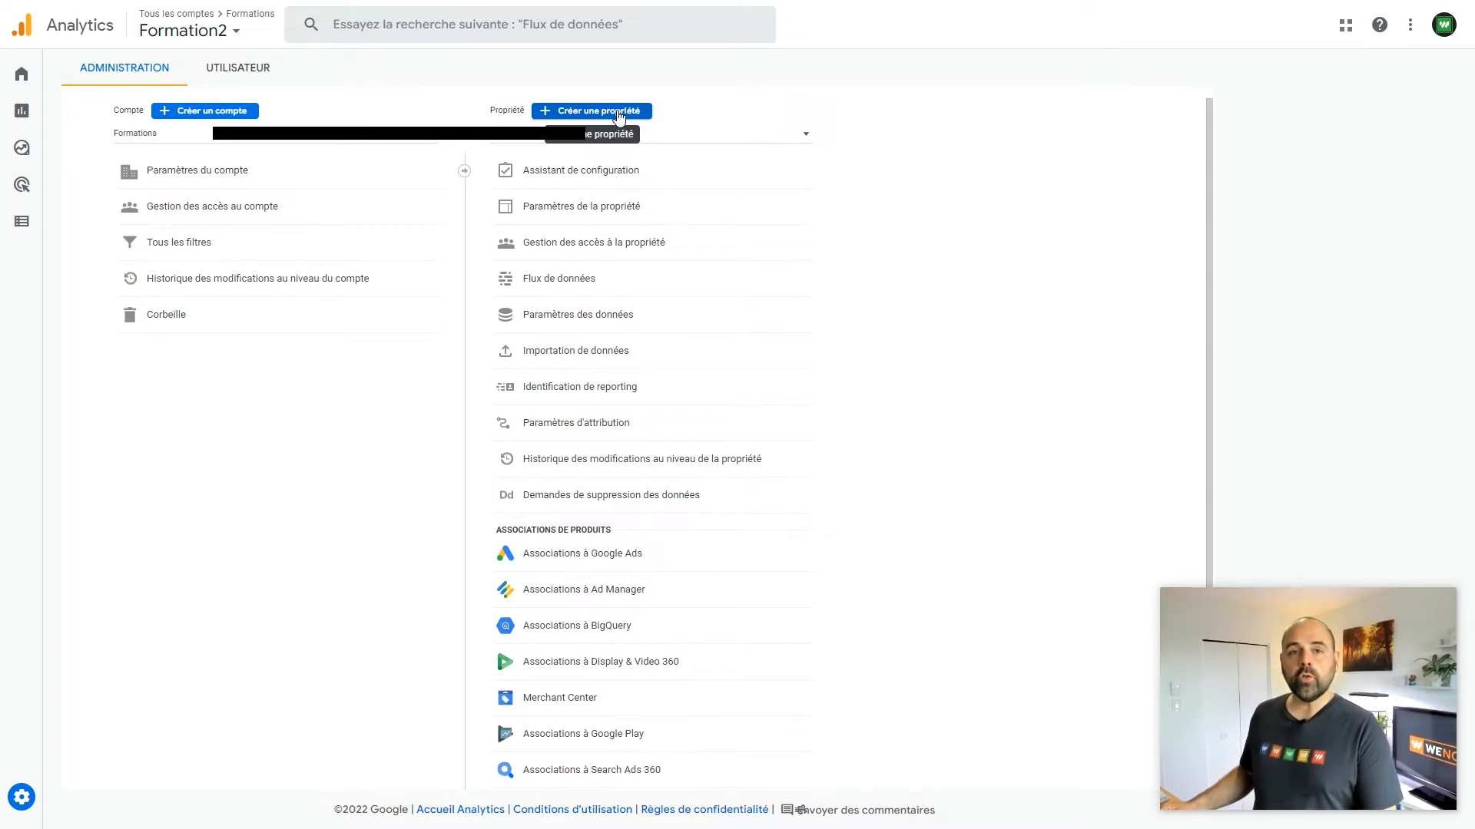
click(619, 113)
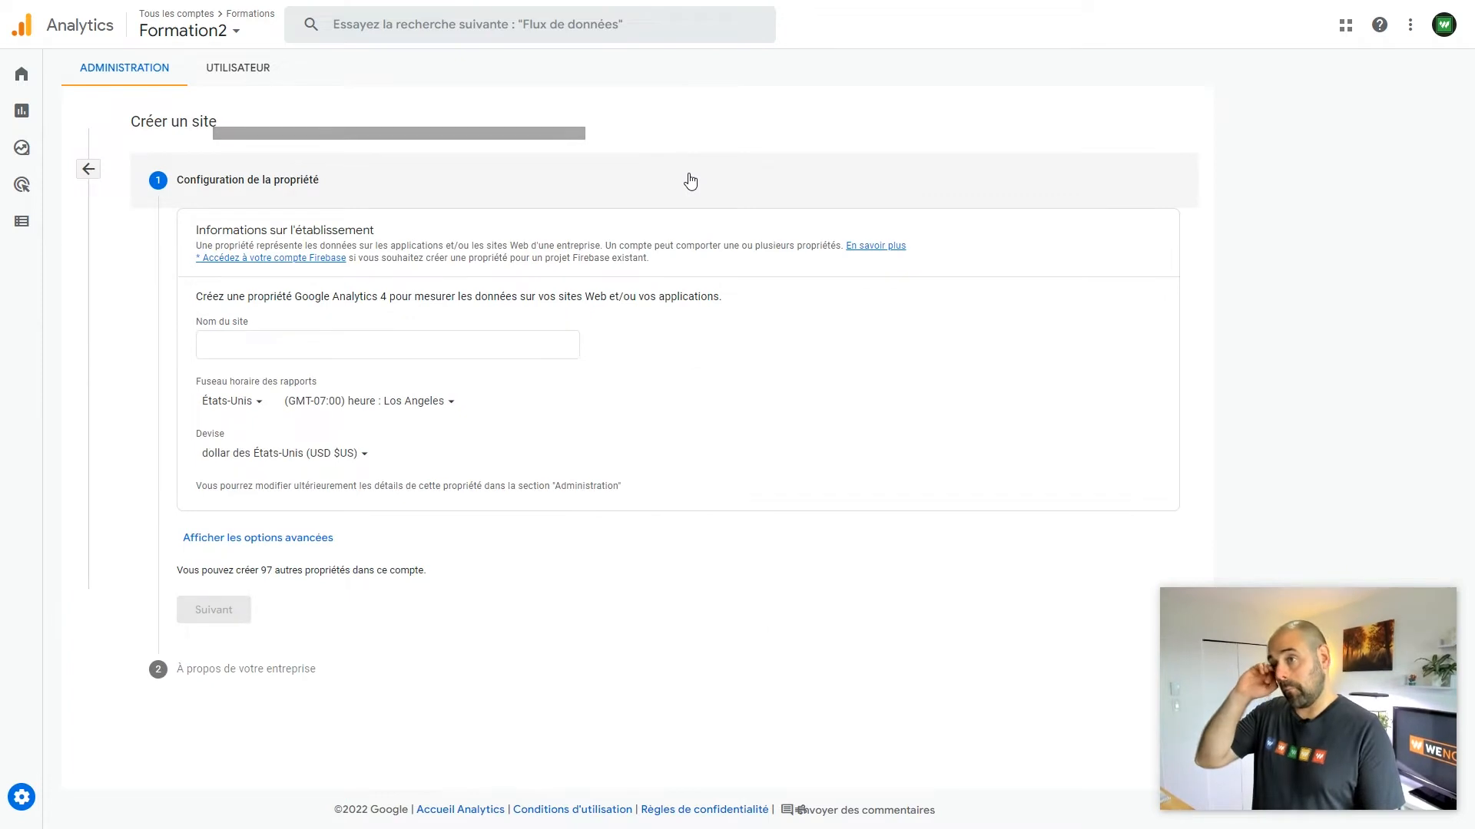
click(229, 348)
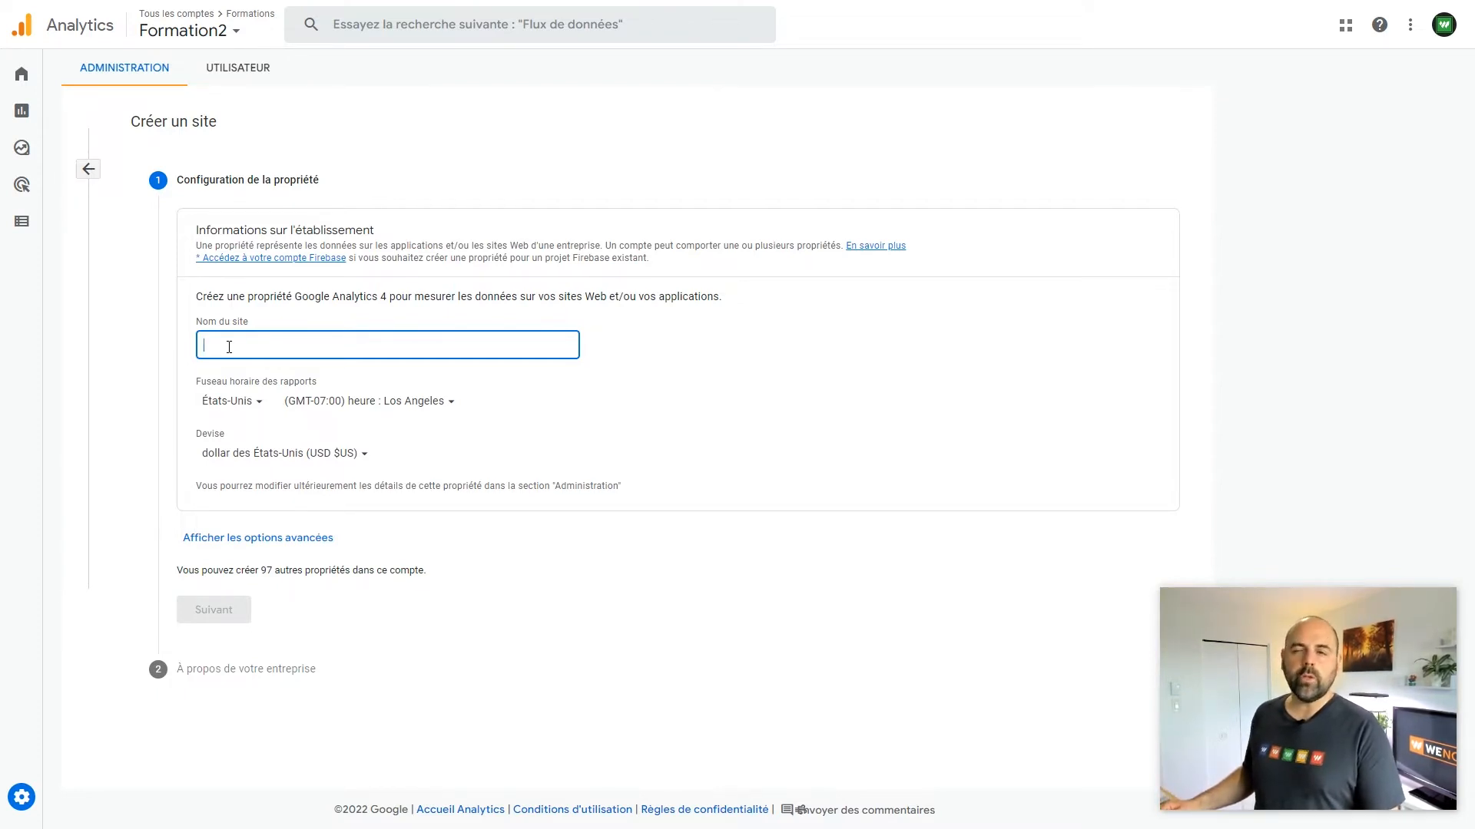
text(Formation 3)
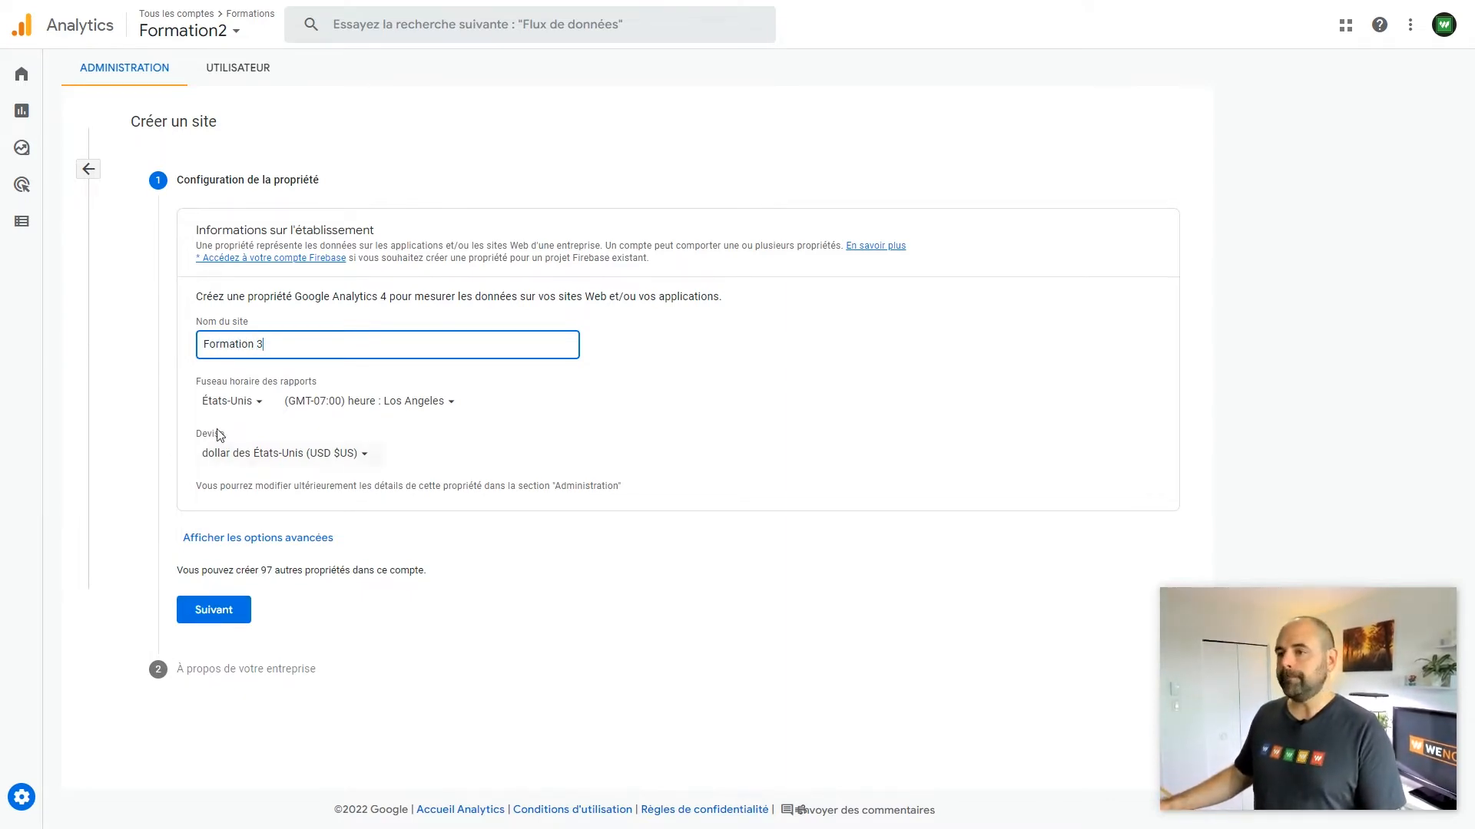
Set the new property's reporting time zone to Canada, (GMT-04:00) Toronto
click(231, 402)
text(cana)
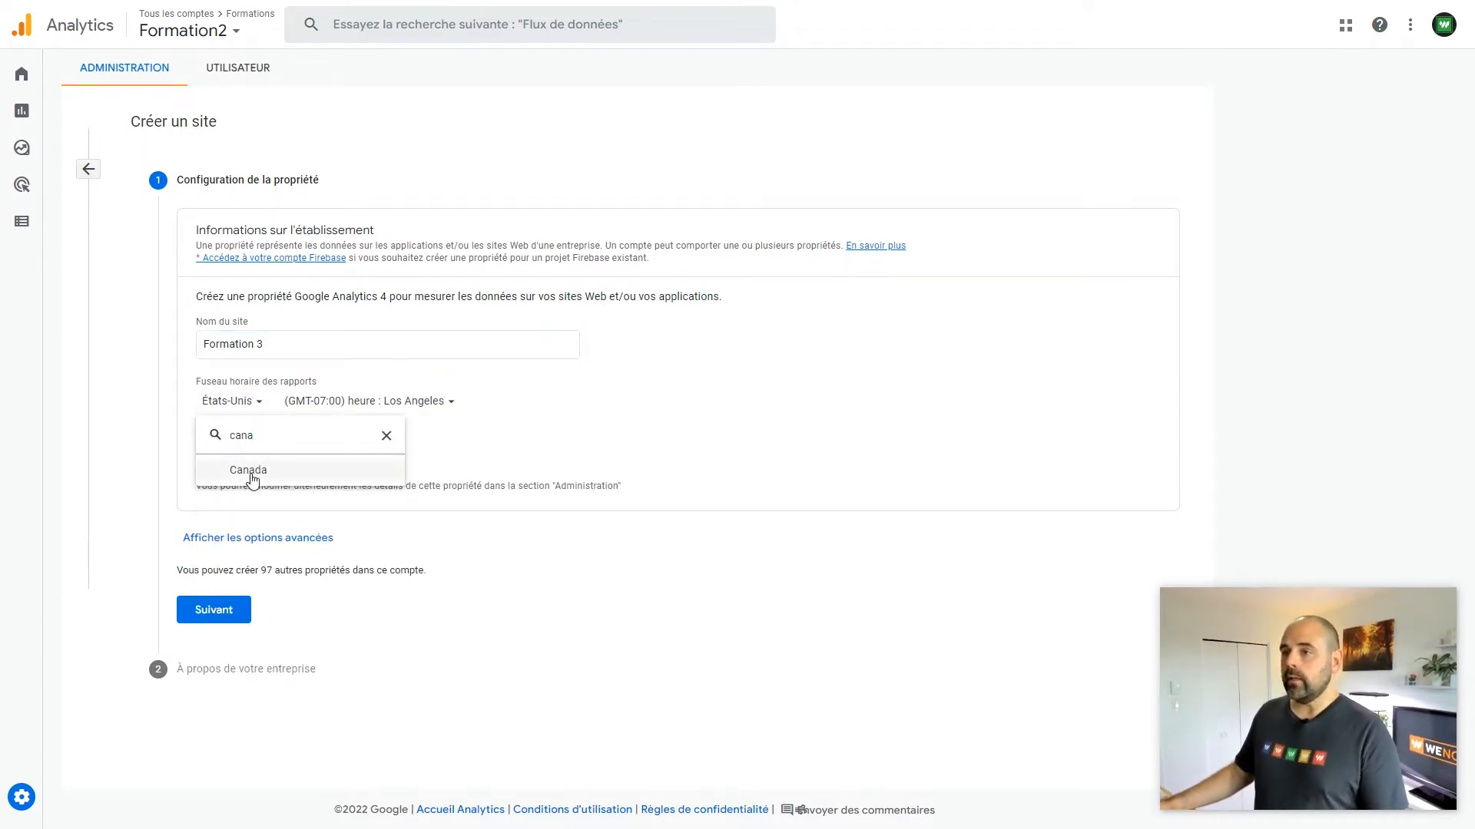
click(252, 471)
click(395, 402)
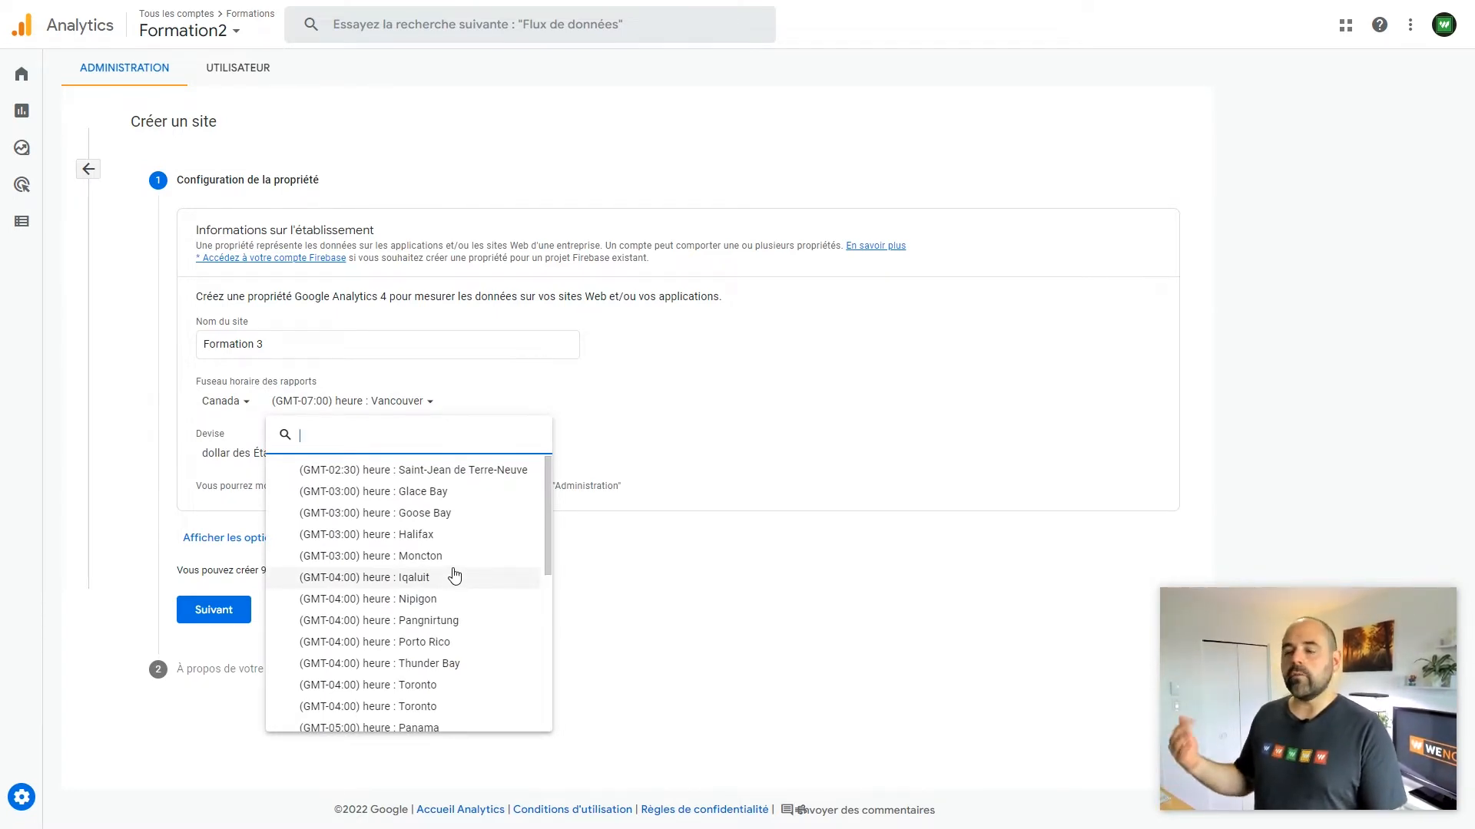
scroll(454, 591, down, 1)
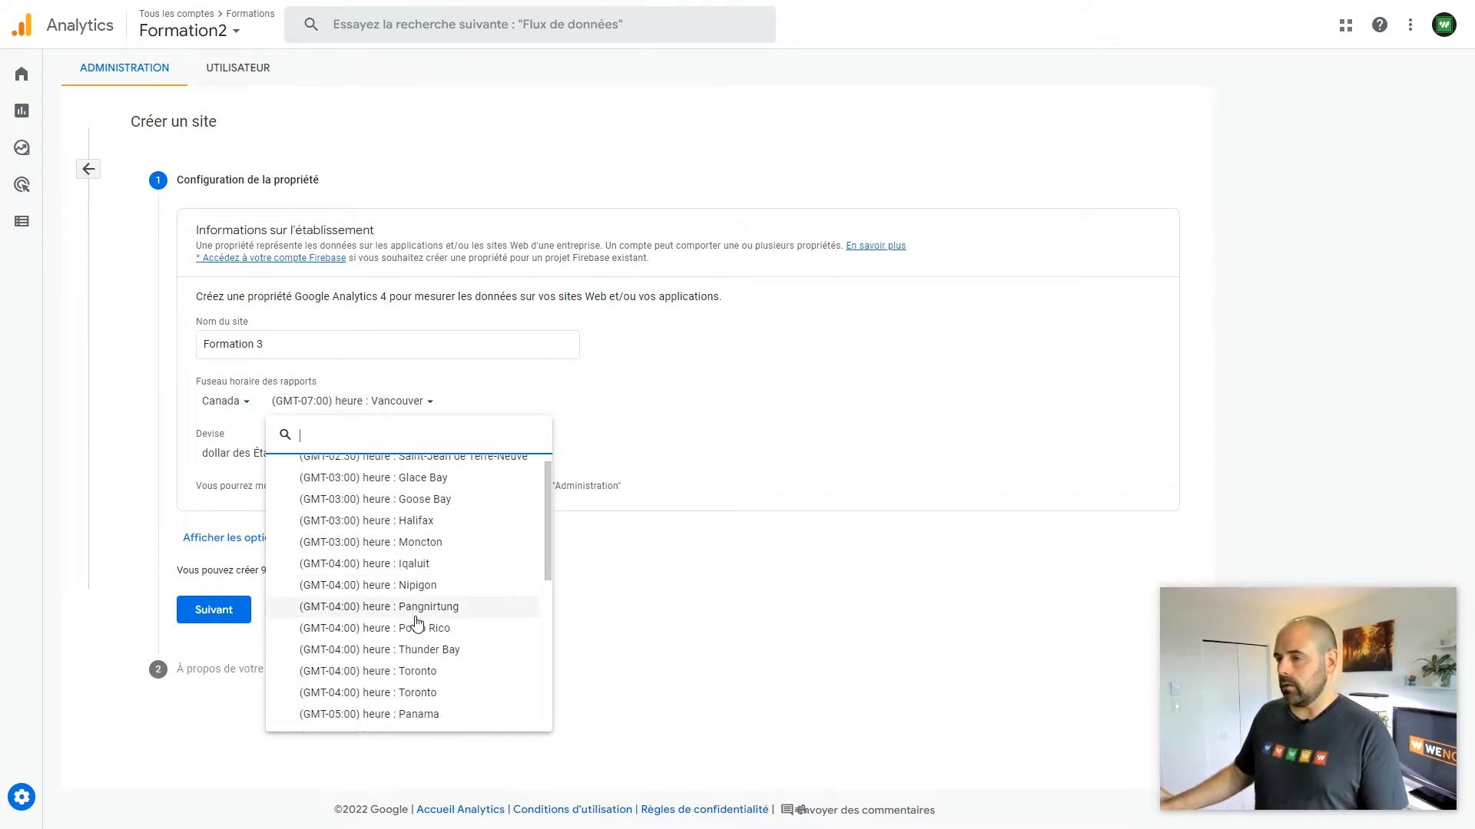
click(434, 614)
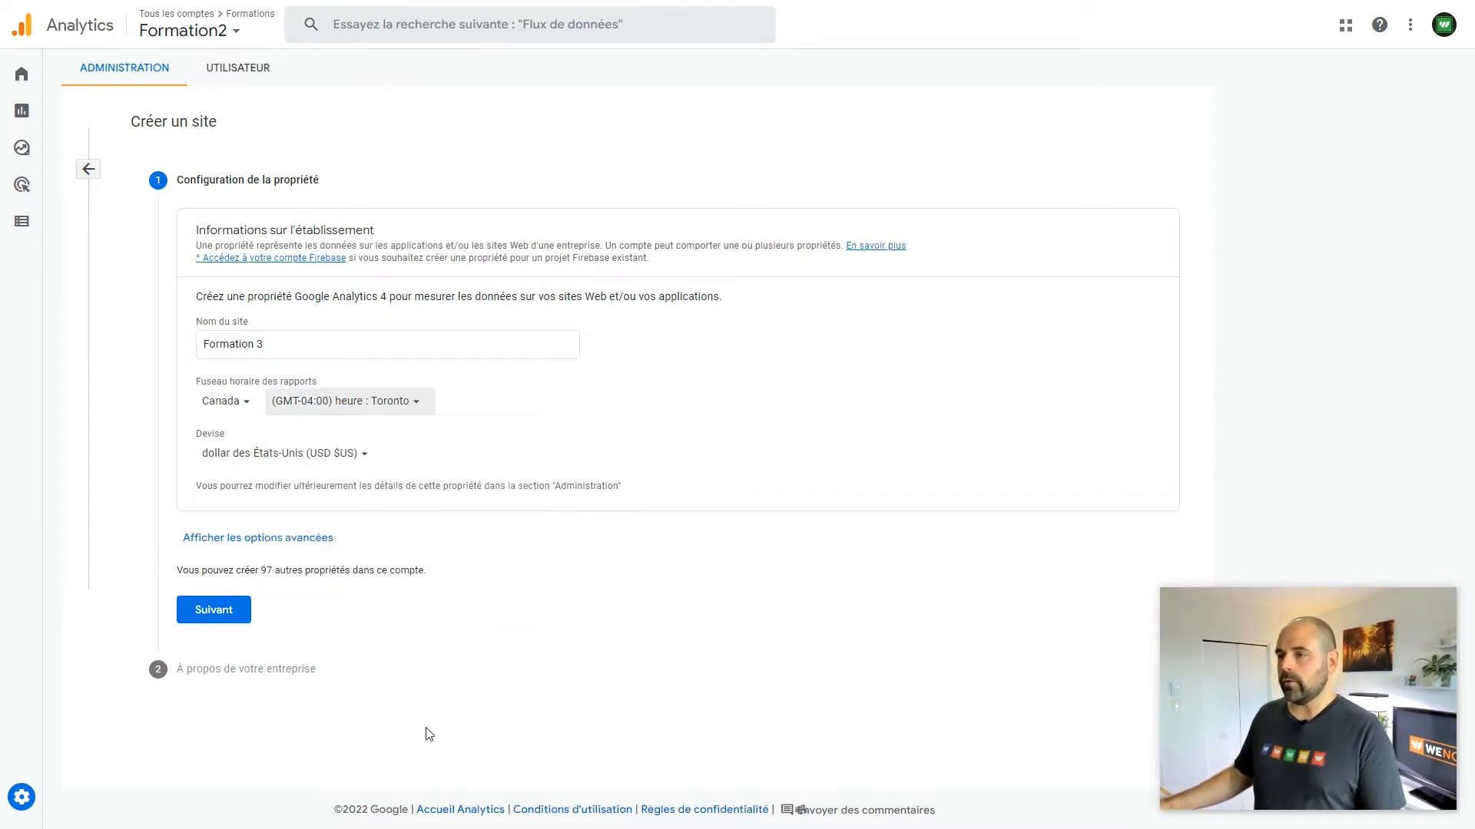
Set the property's currency to Canadian dollar (CAD $CA) and reveal the advanced options
click(309, 461)
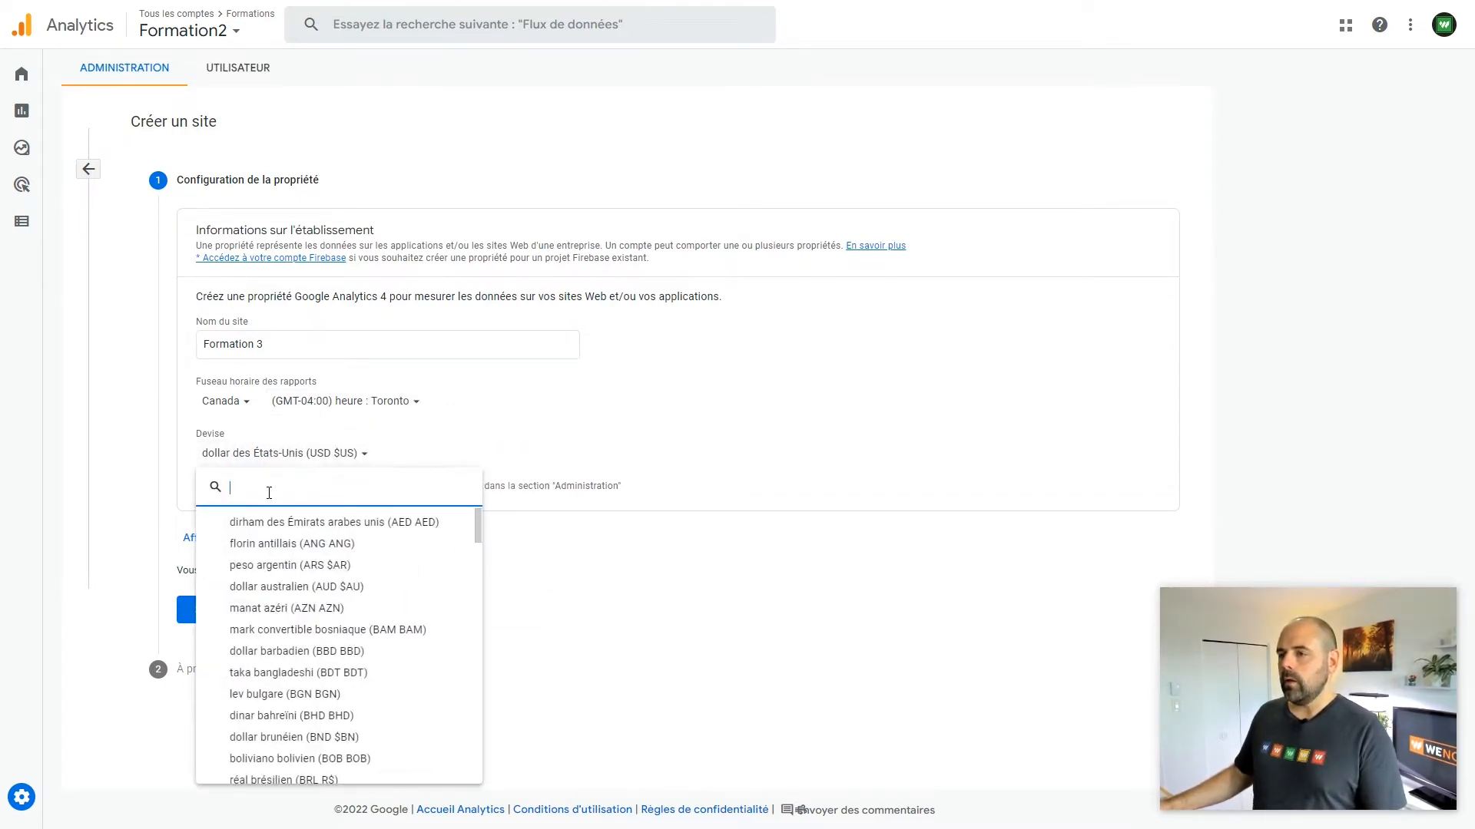
text(cad)
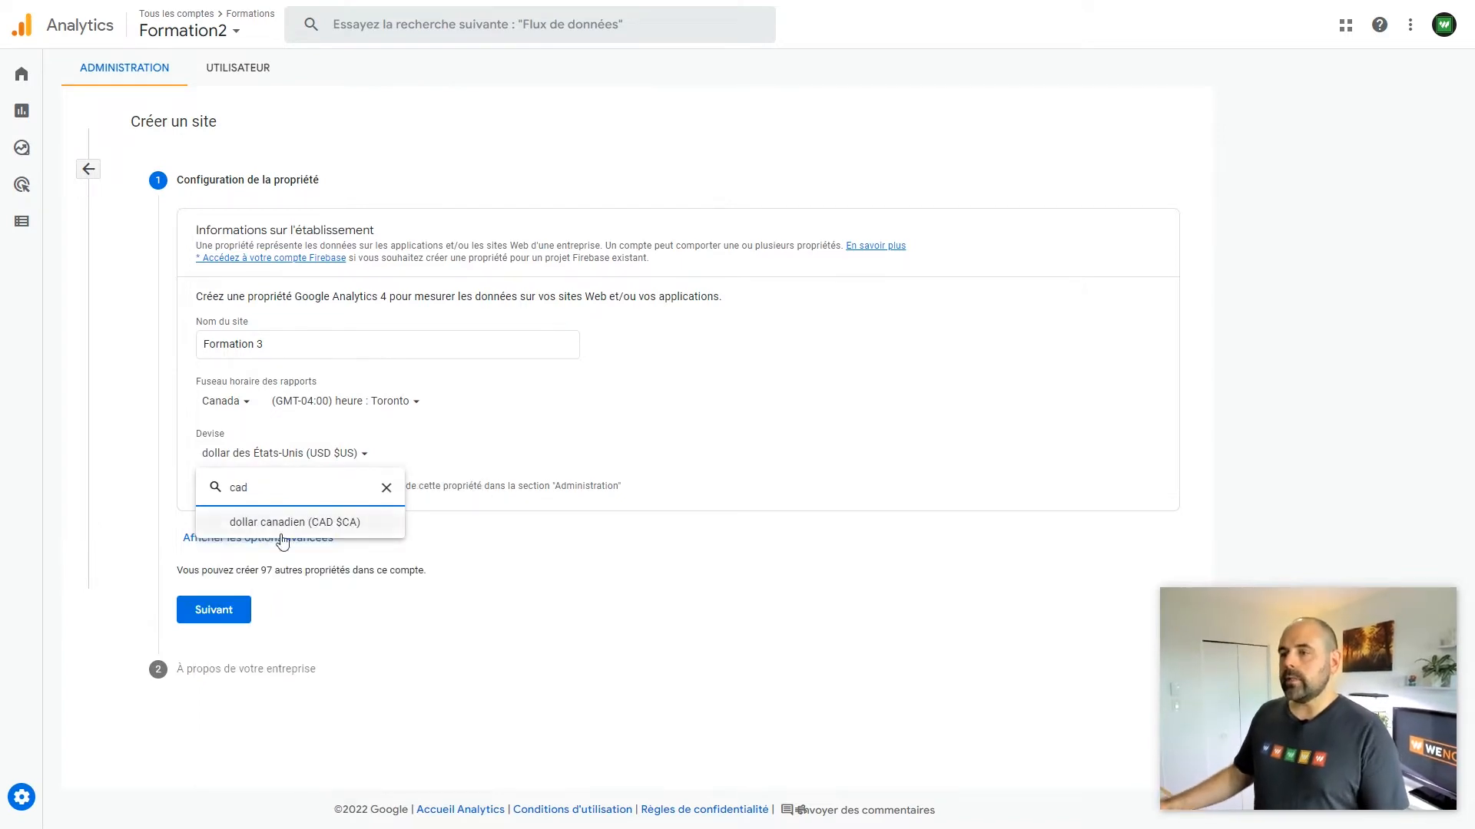
click(308, 524)
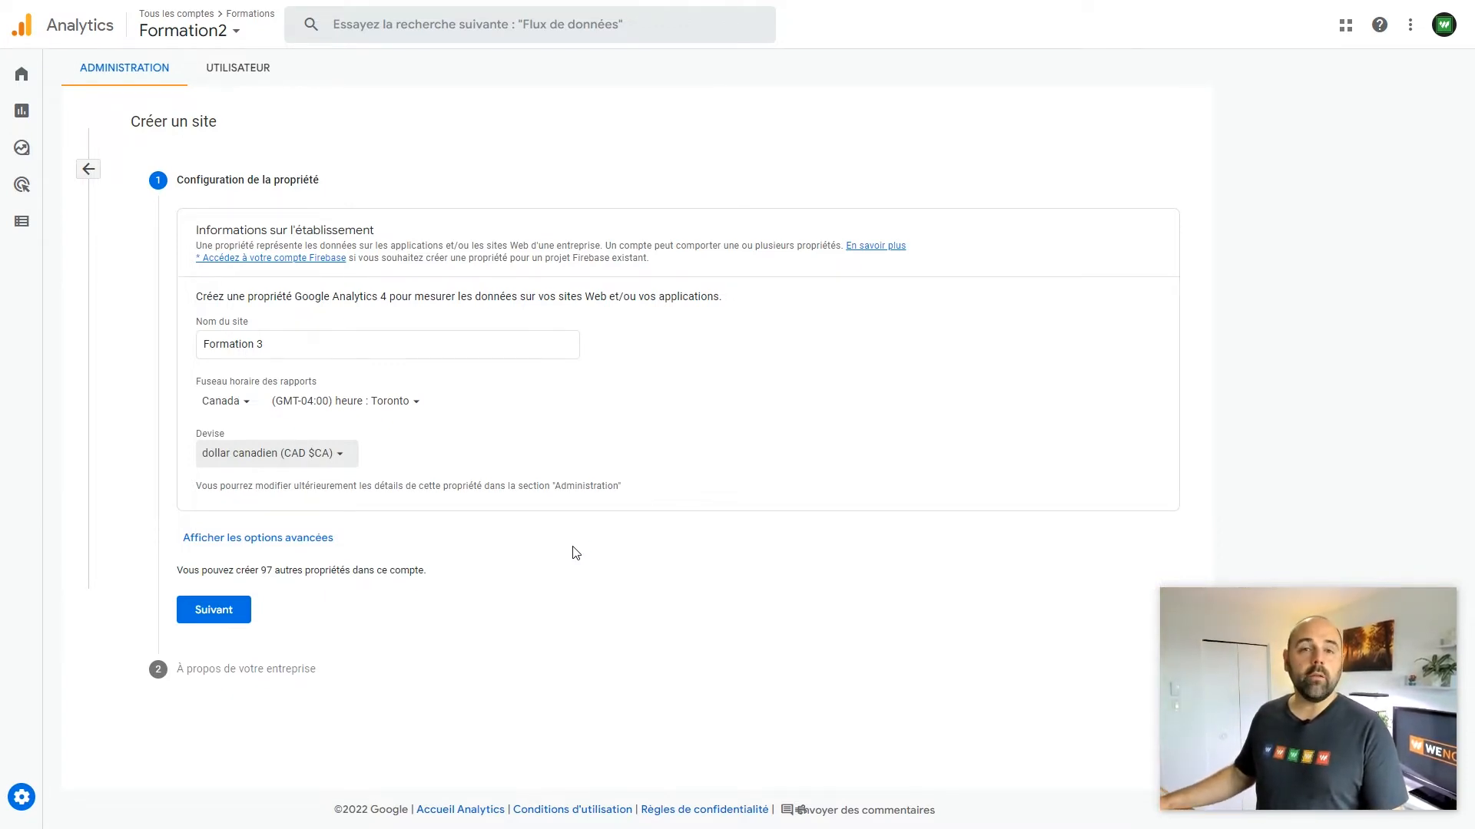
click(260, 547)
scroll(674, 572, down, 1)
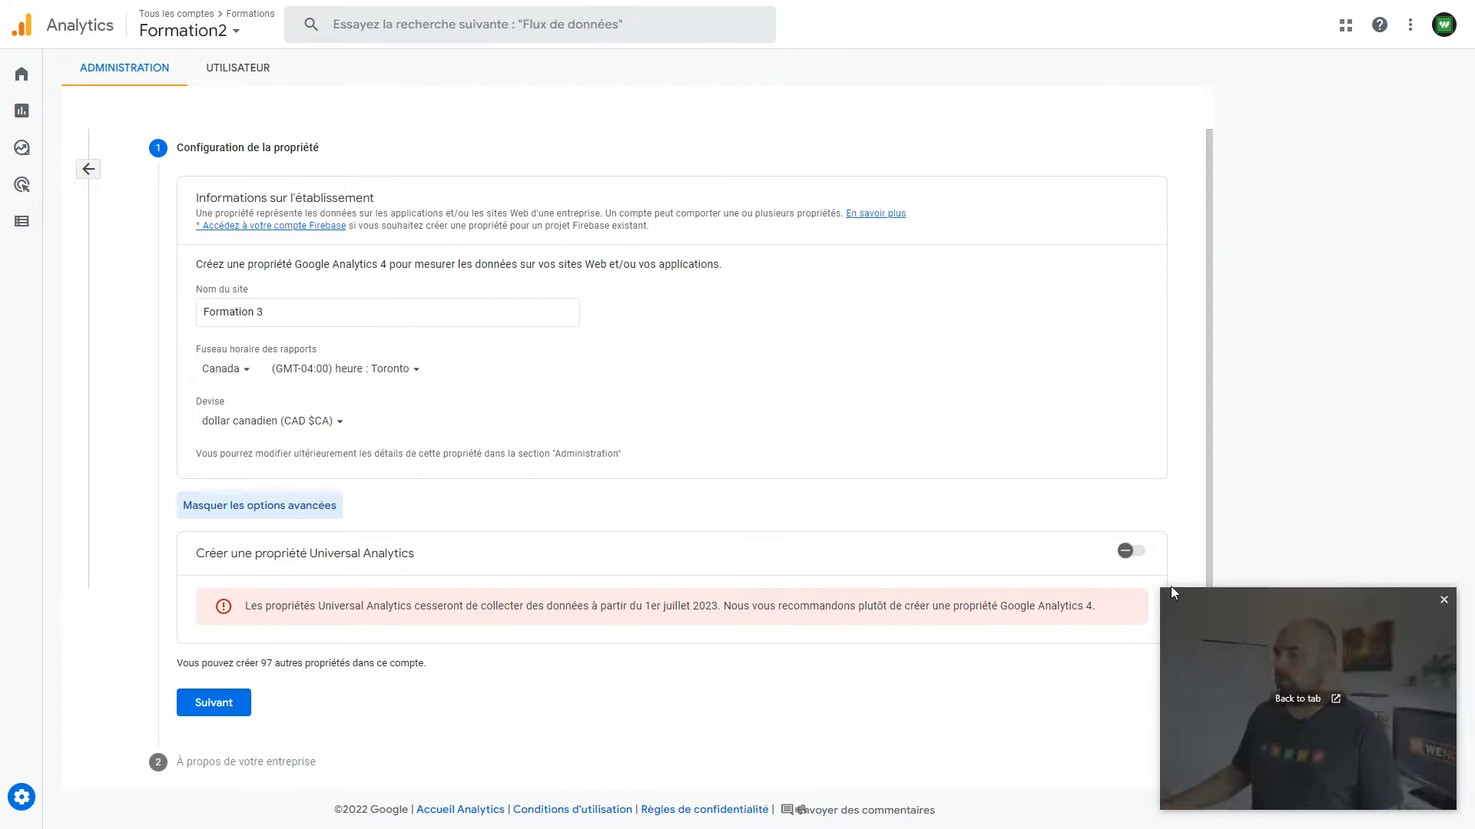
Set the company size to small (1 to 10 employees), choose measuring customer engagement as the purpose, and create the property
click(214, 703)
click(203, 400)
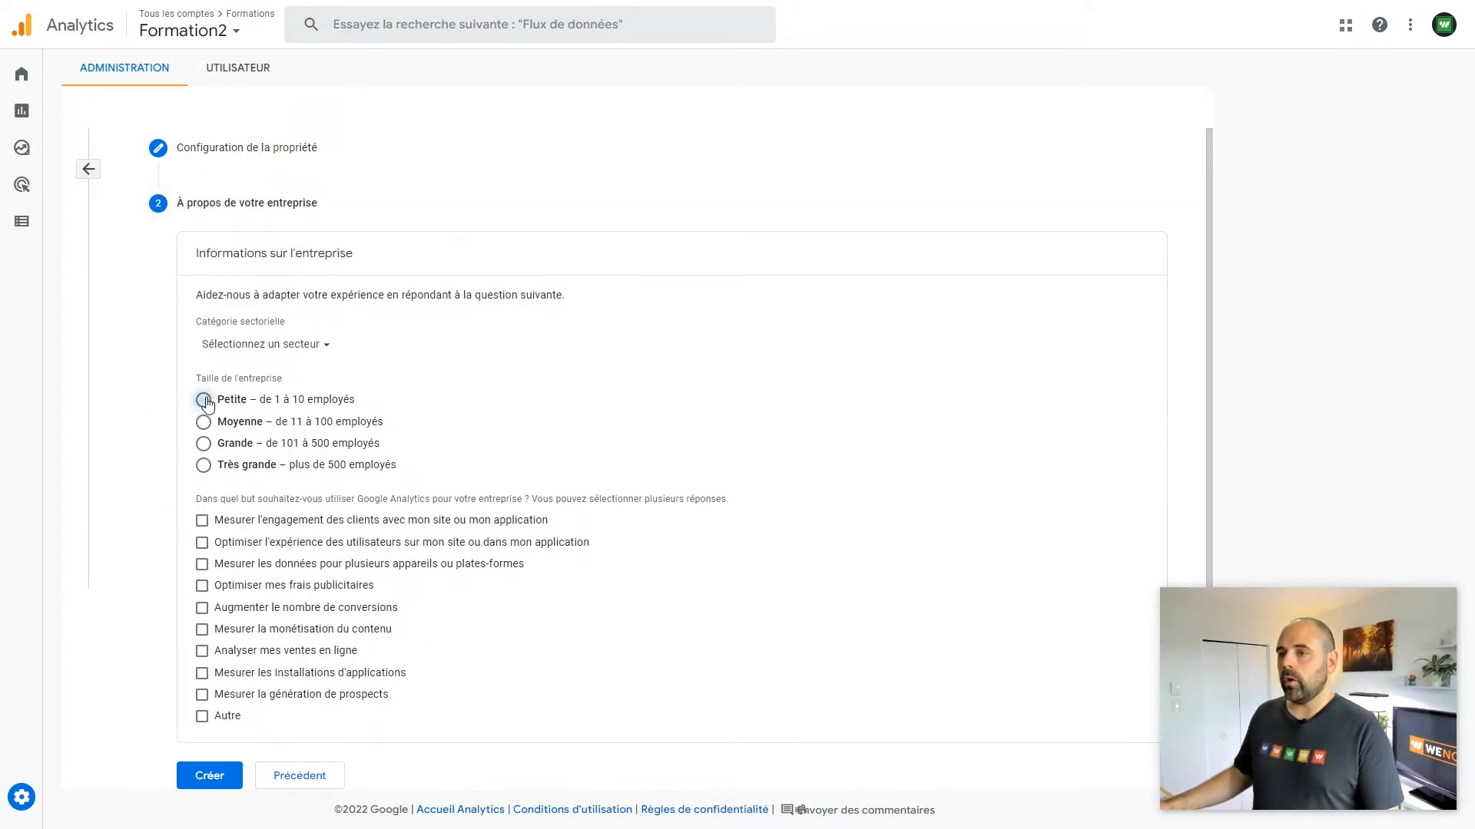
click(202, 522)
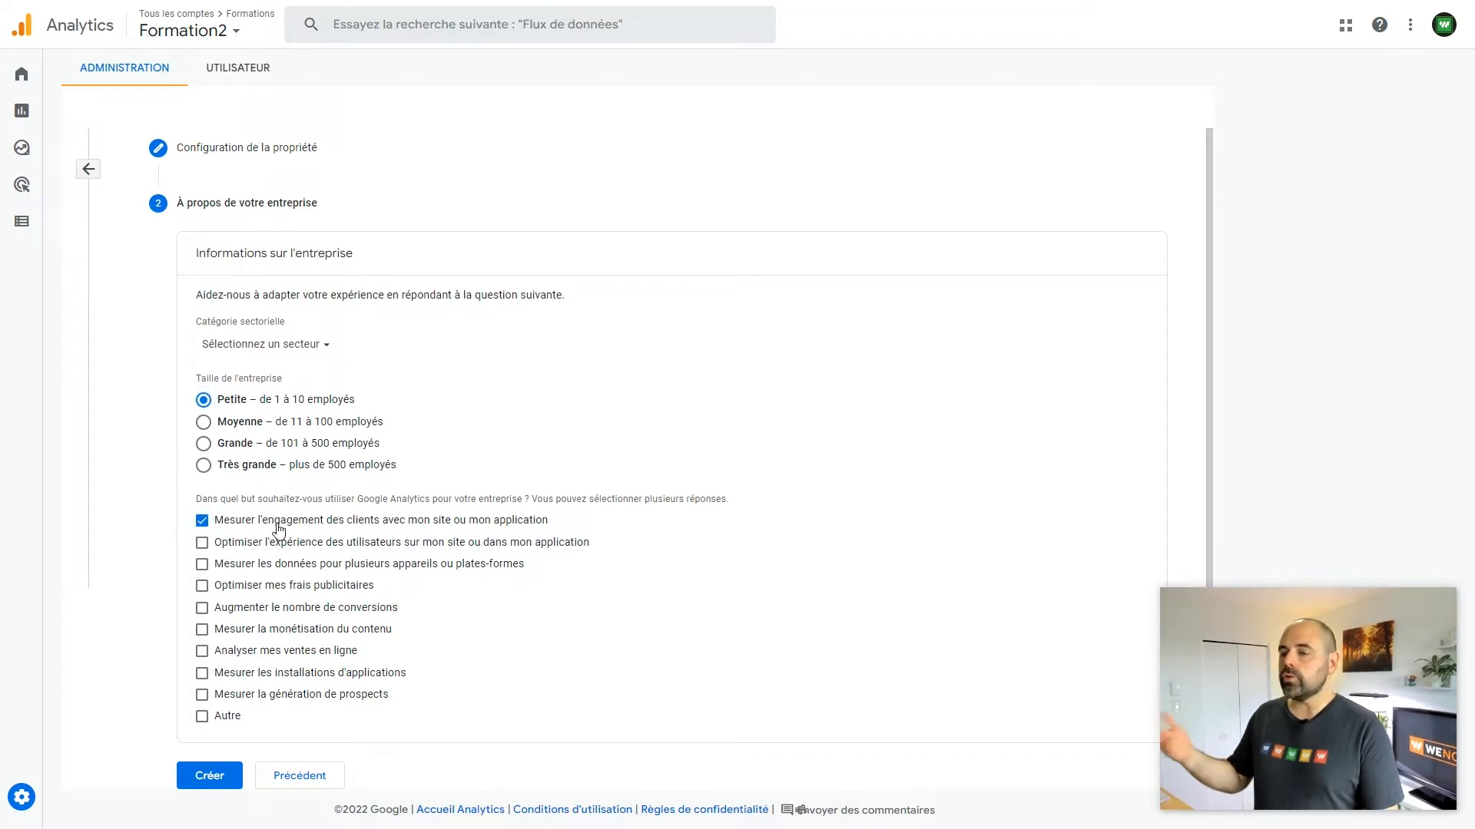
click(213, 778)
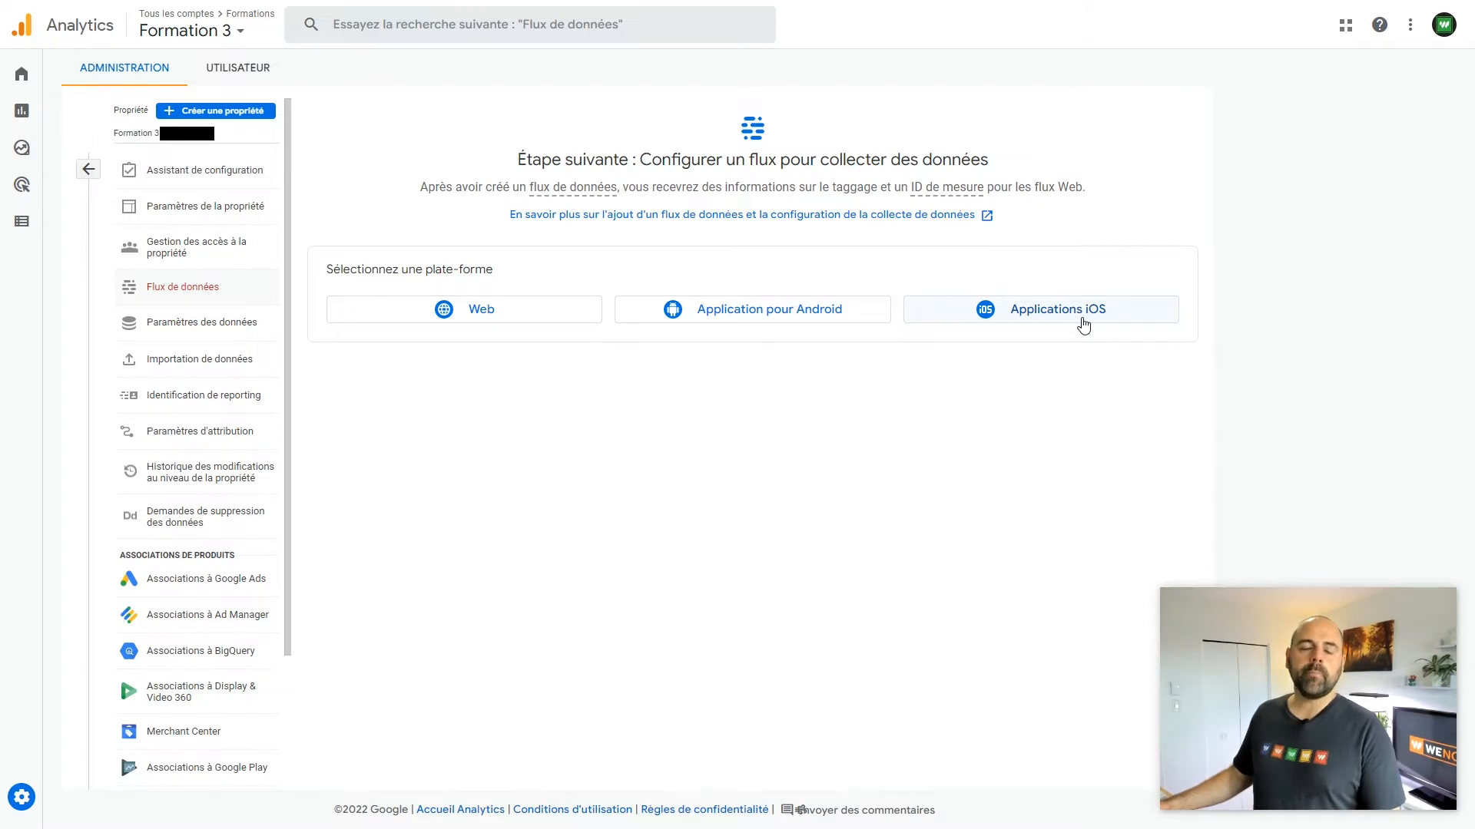
click(485, 308)
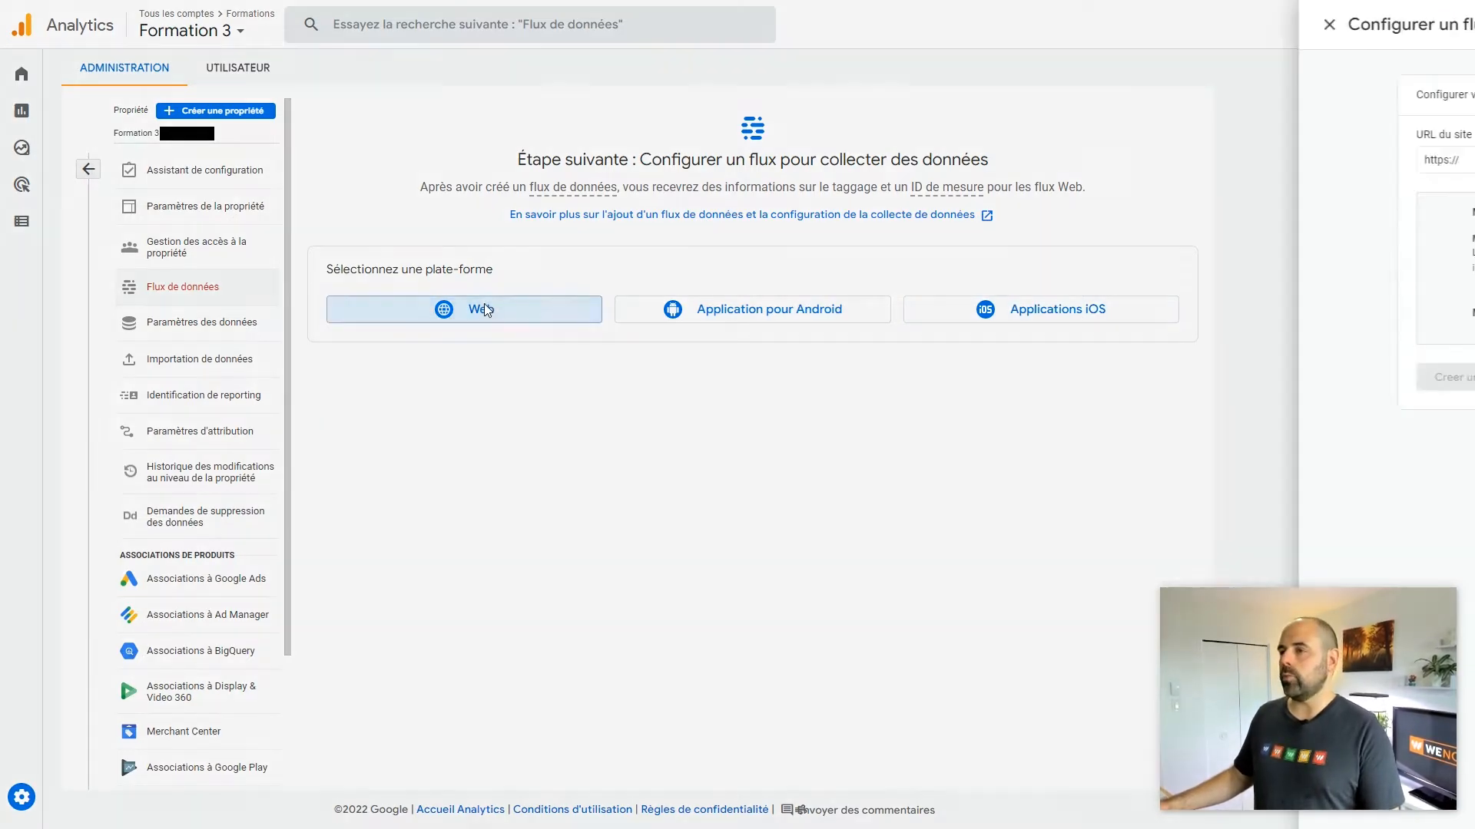
click(559, 157)
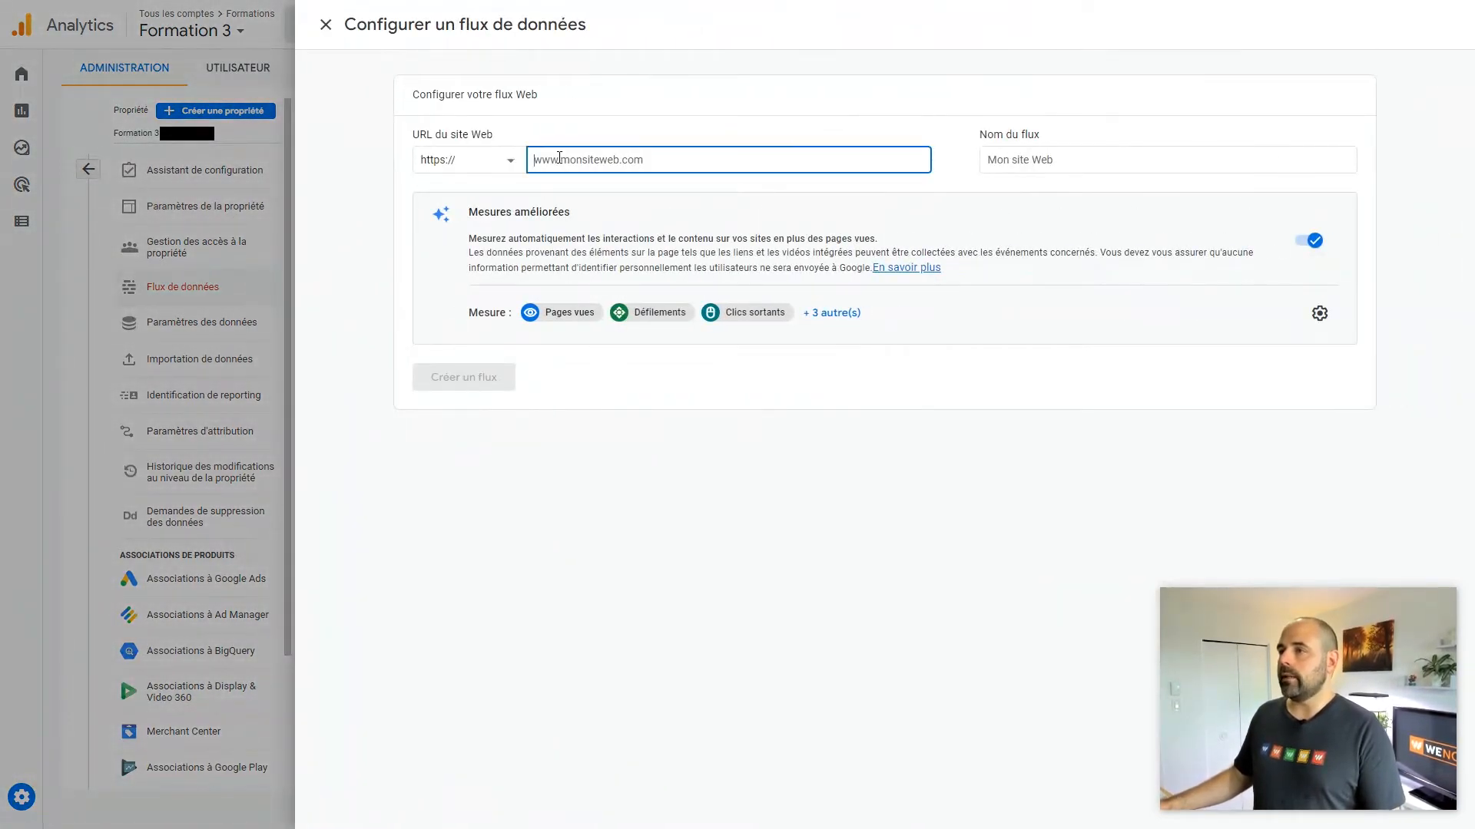
text(https://formations.wenodev.com/)
key(BackSpace)
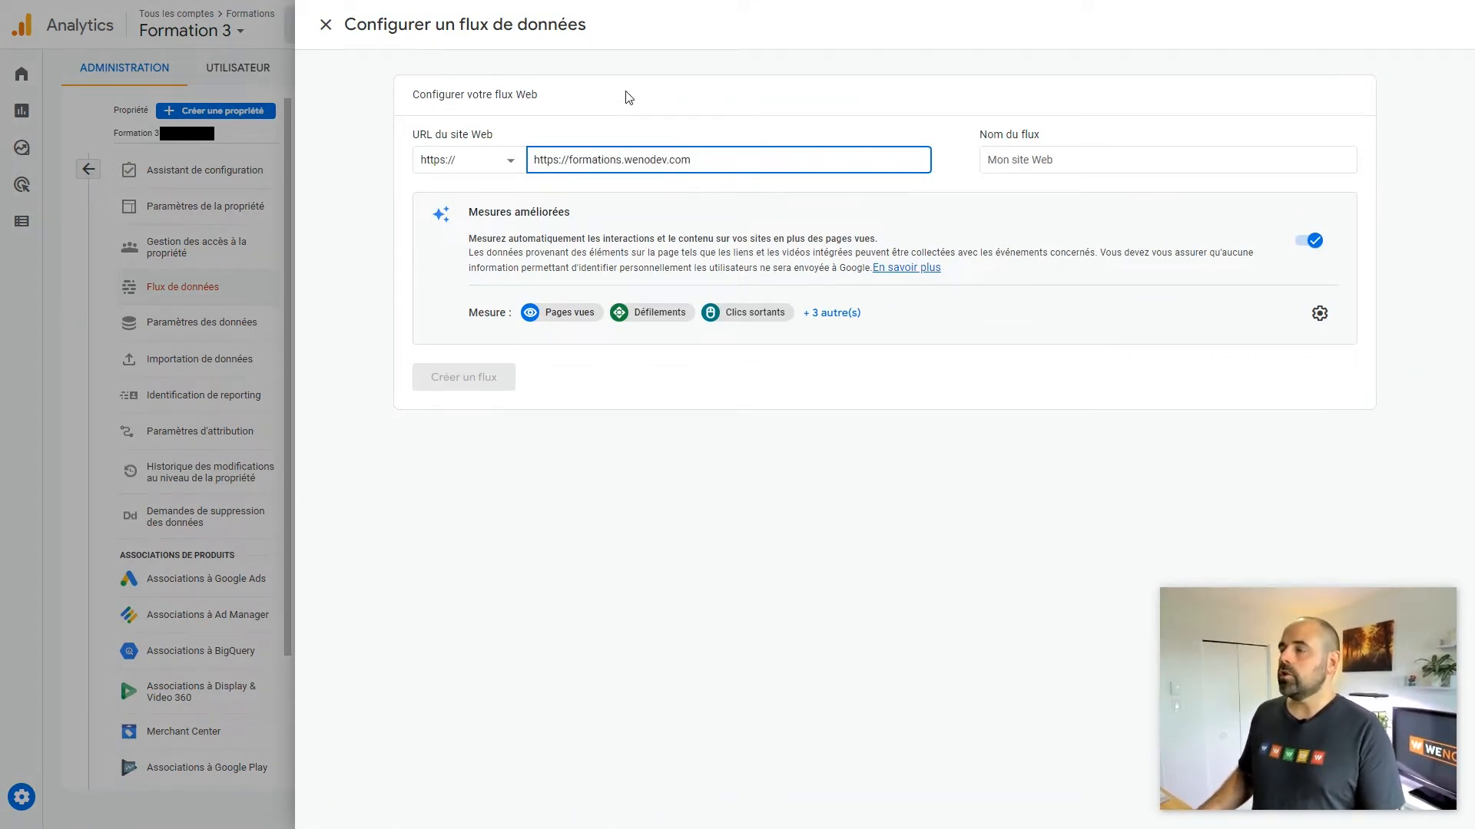
key(Home)
key(Delete)
key(Delete)
key(Delete)
key(Delete)
key(Delete)
key(Delete)
key(Delete)
key(Delete)
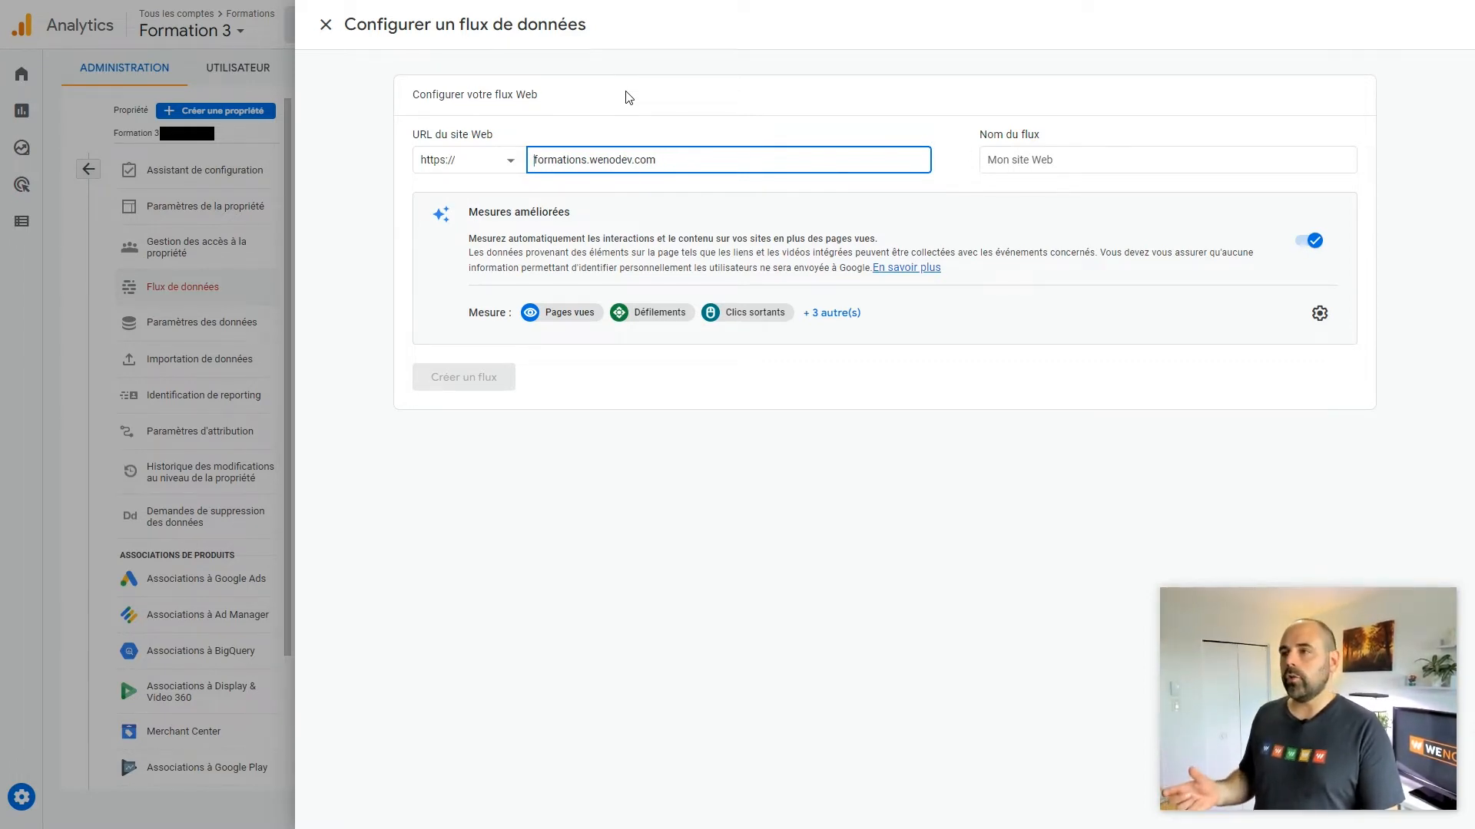
click(498, 168)
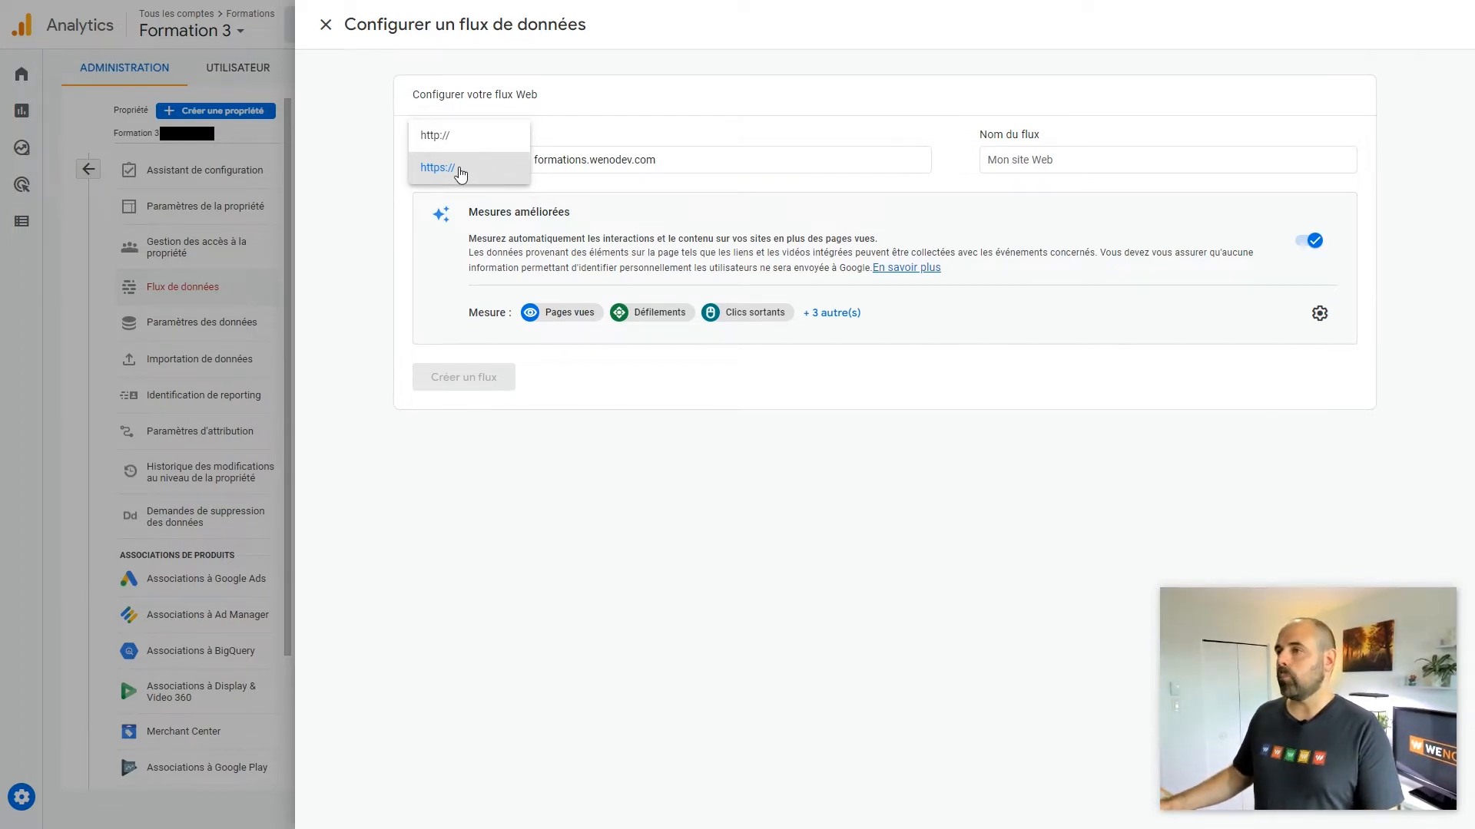
click(459, 169)
click(662, 160)
Name the web stream "Formations 3 site web" and create it with enhanced measurement left on
click(1059, 159)
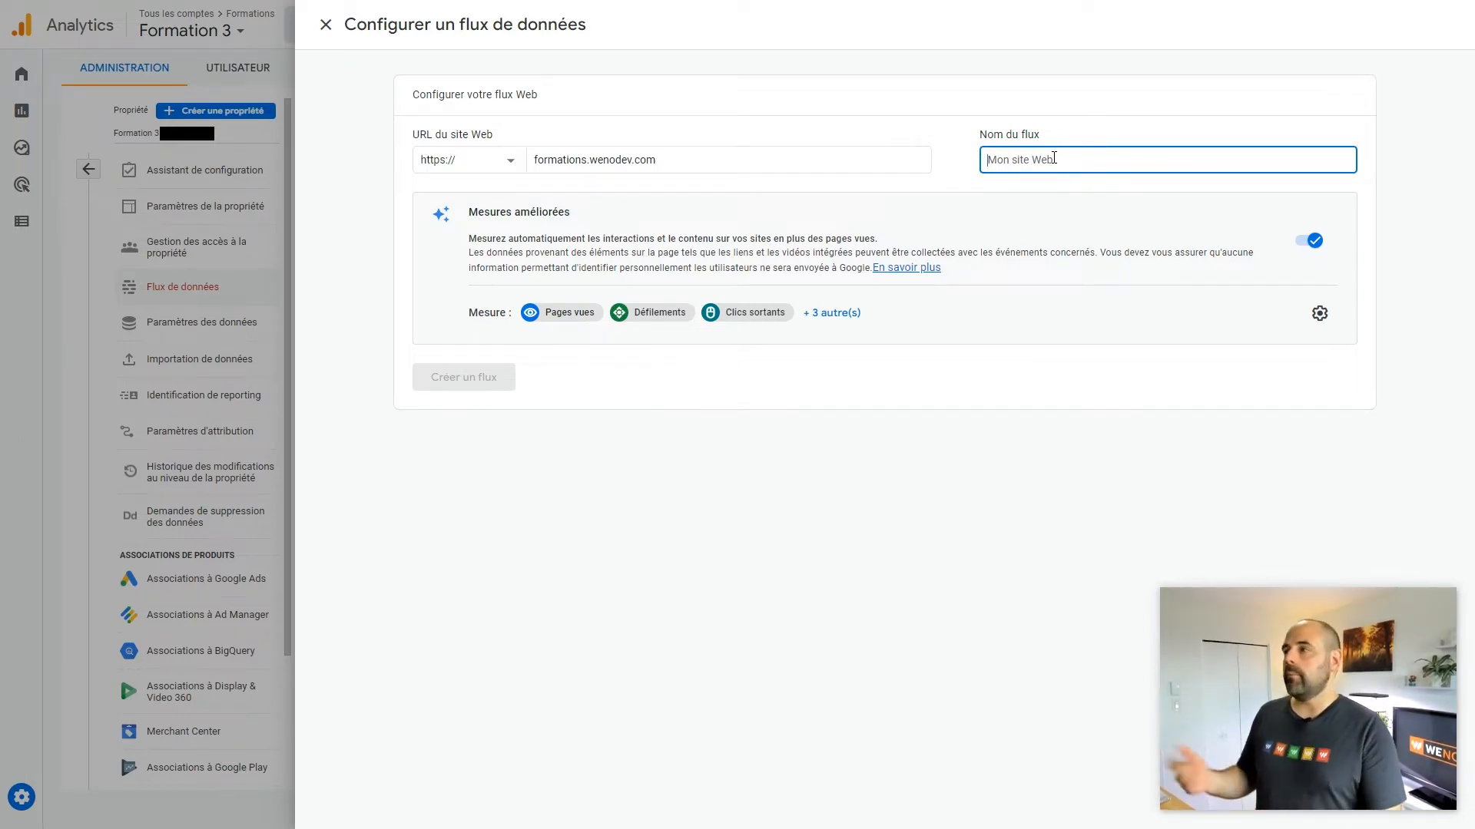
text(Format)
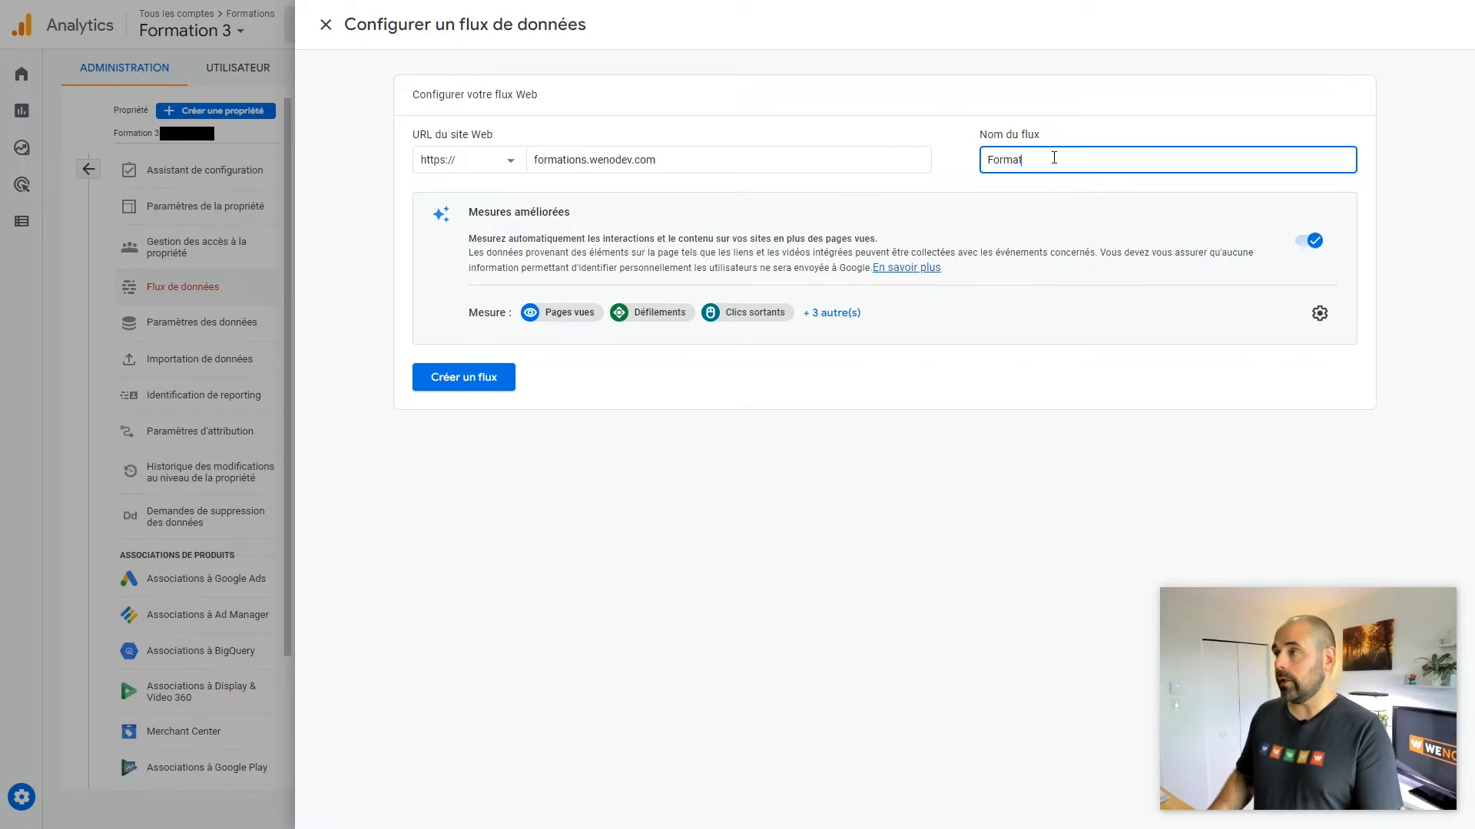
text(ions 3 site web)
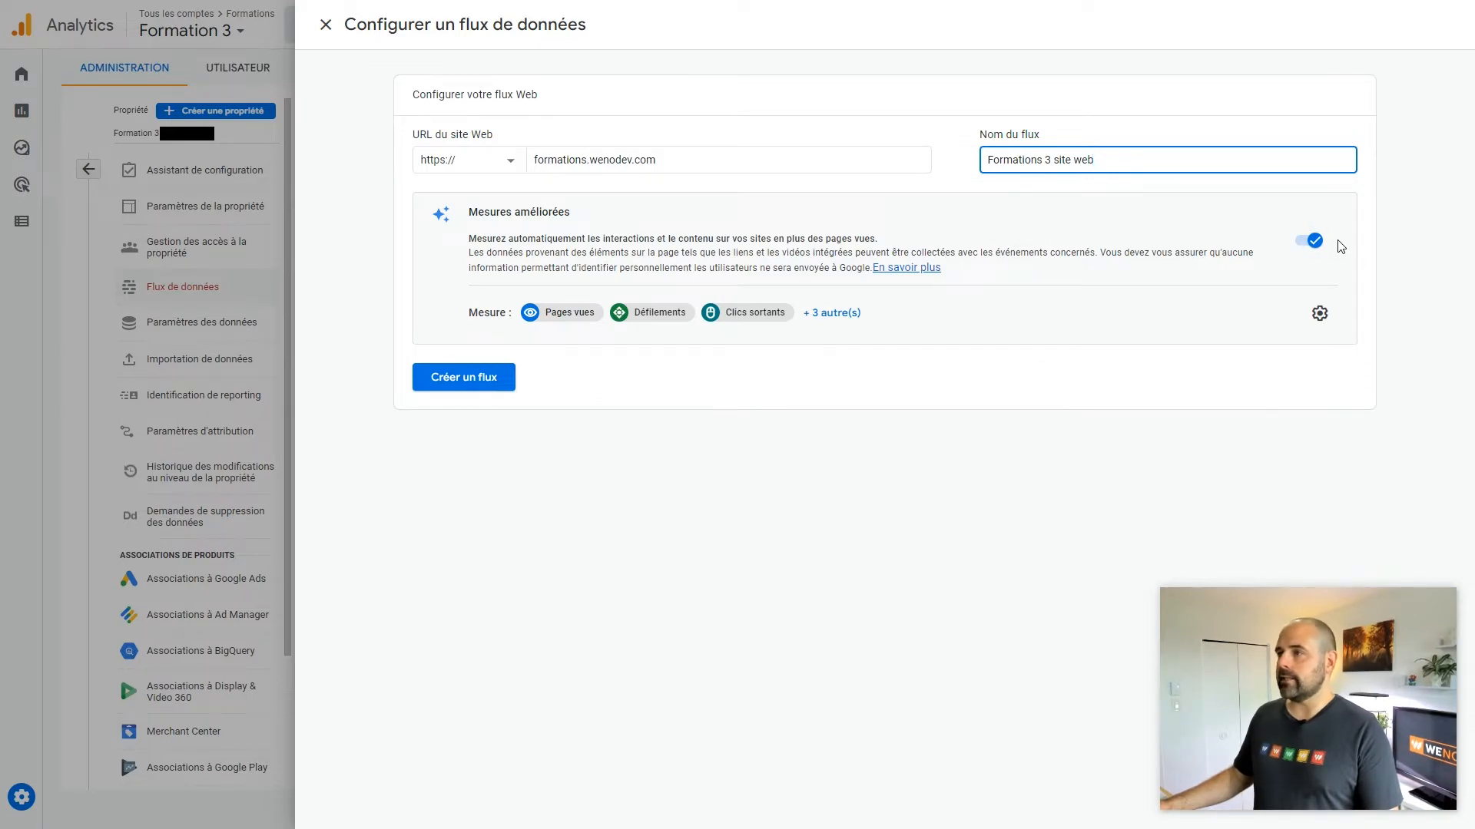
click(465, 375)
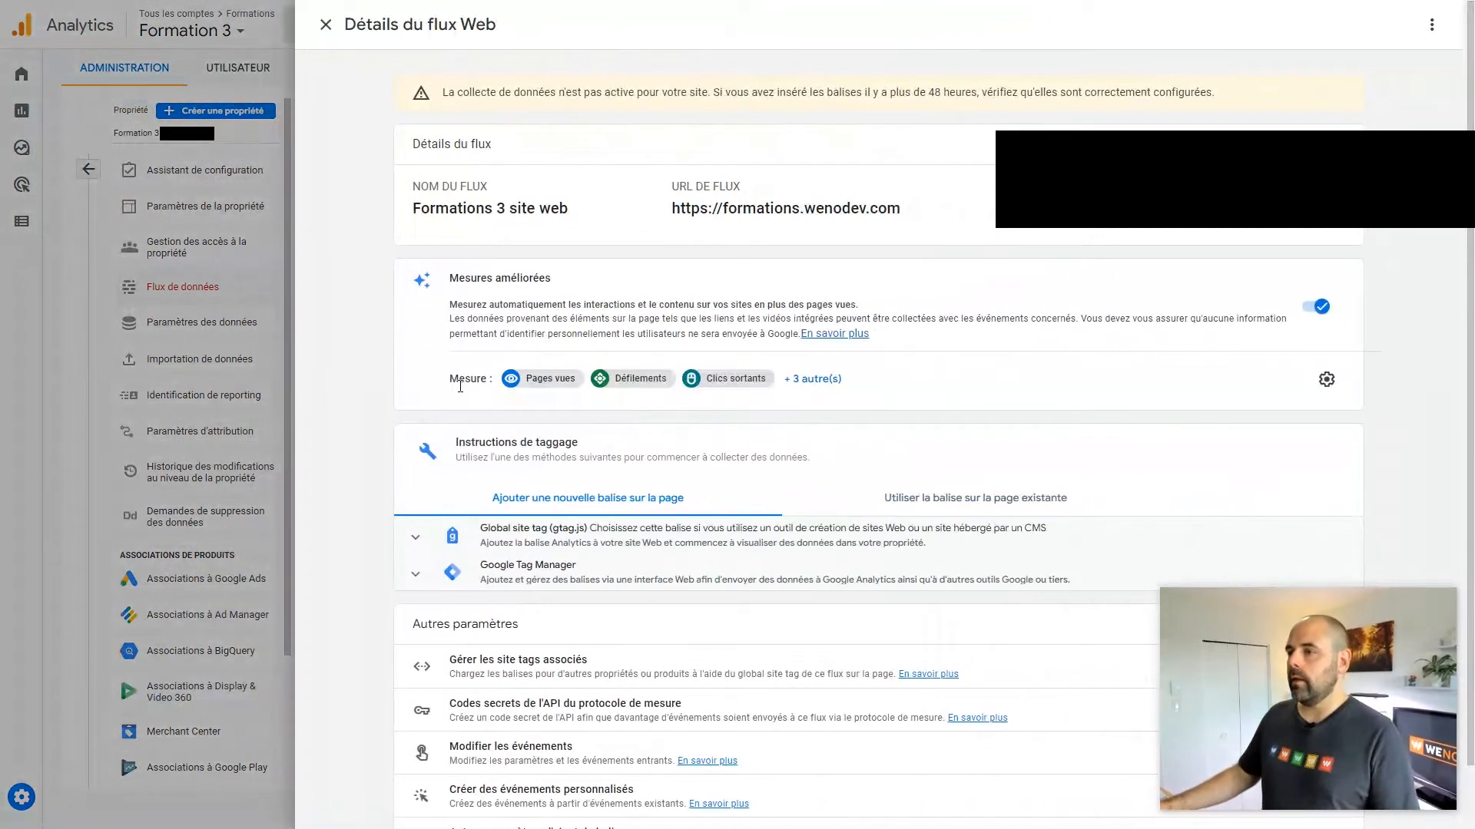
scroll(533, 478, down, 1)
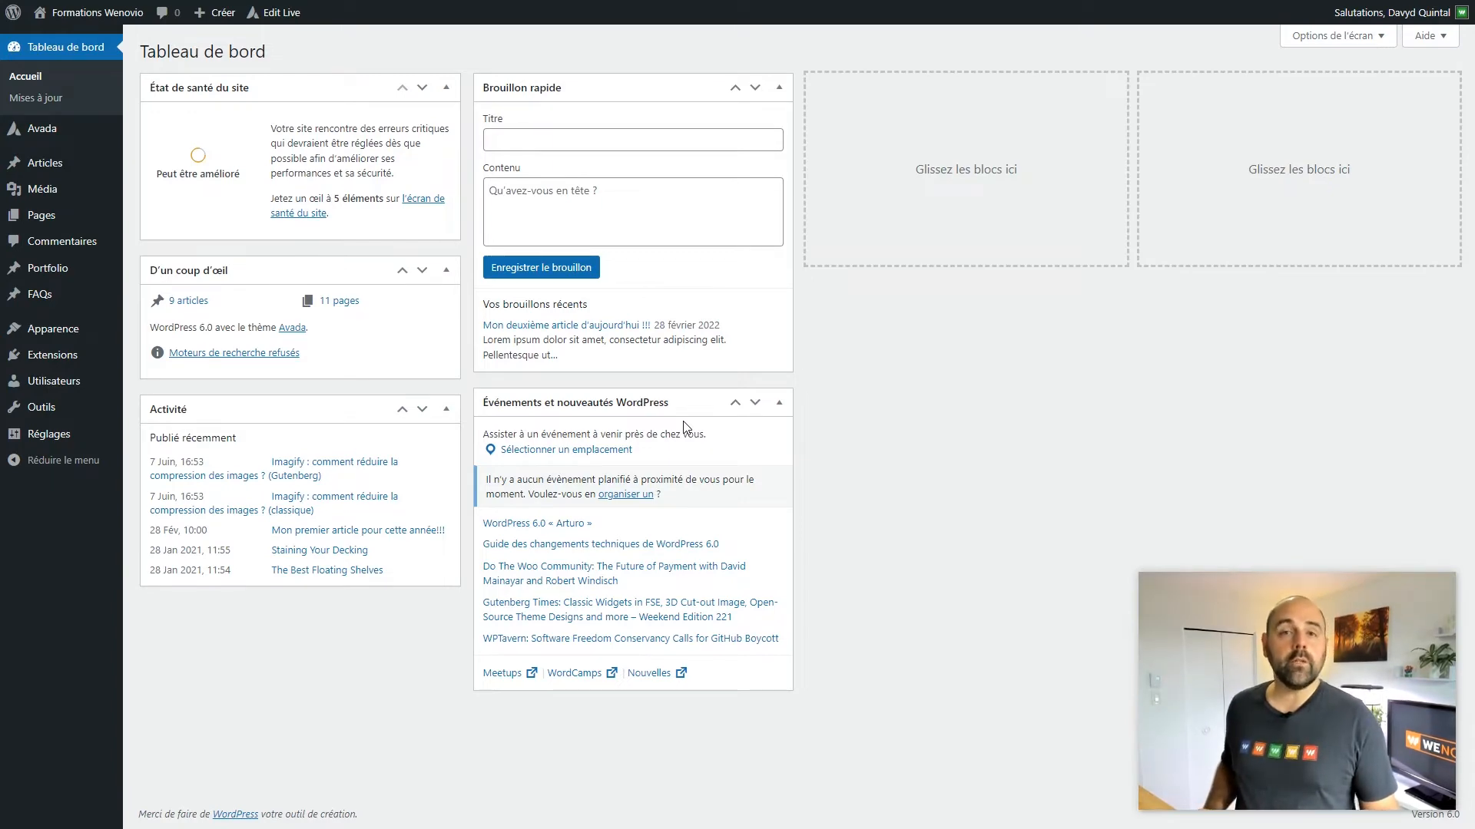
Switch to the WordPress dashboard, search the plugin directory for "rank math" and activate Rank Math SEO
click(61, 361)
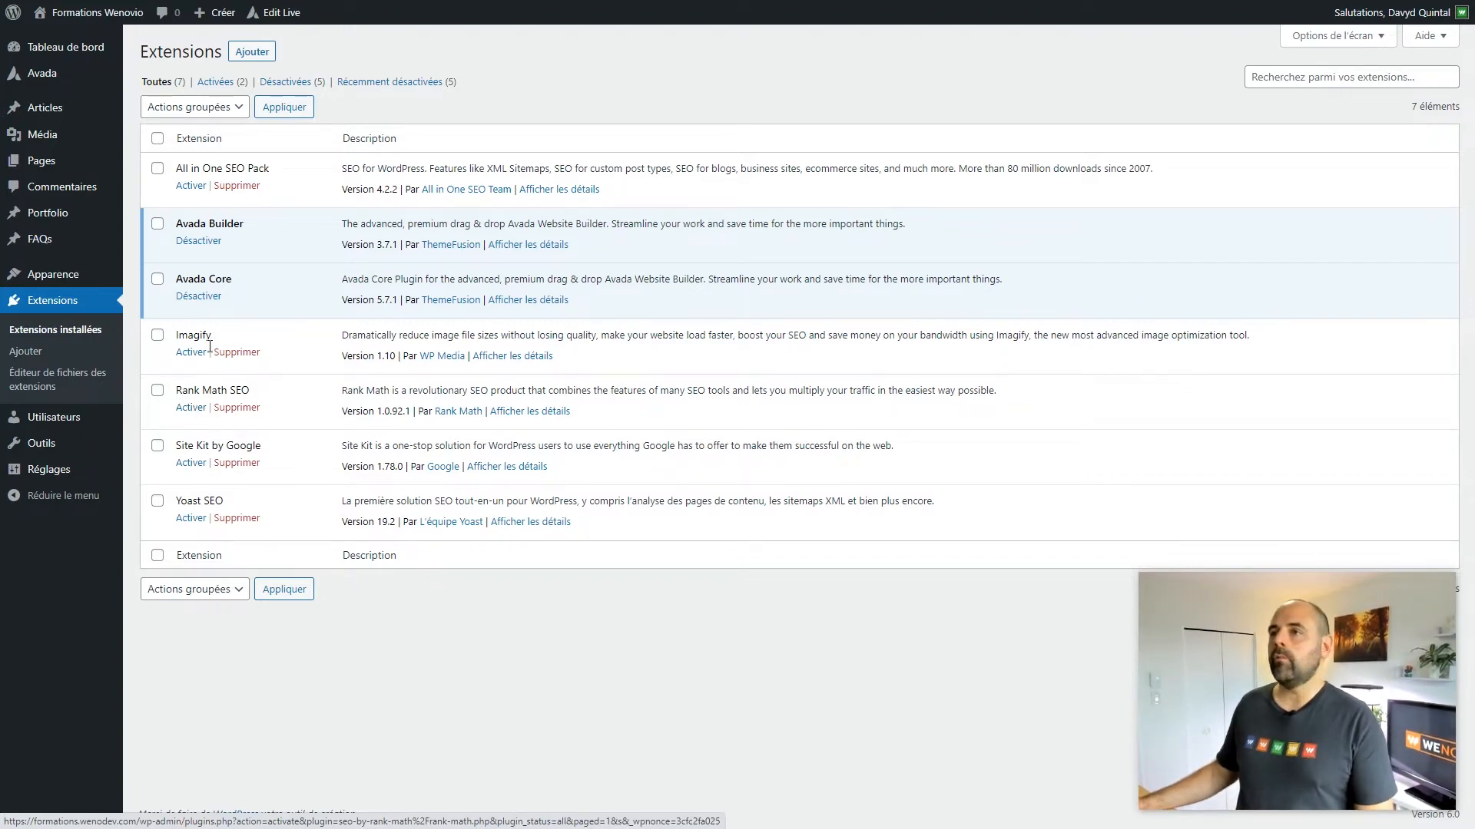
click(266, 64)
click(1258, 95)
text(rank math)
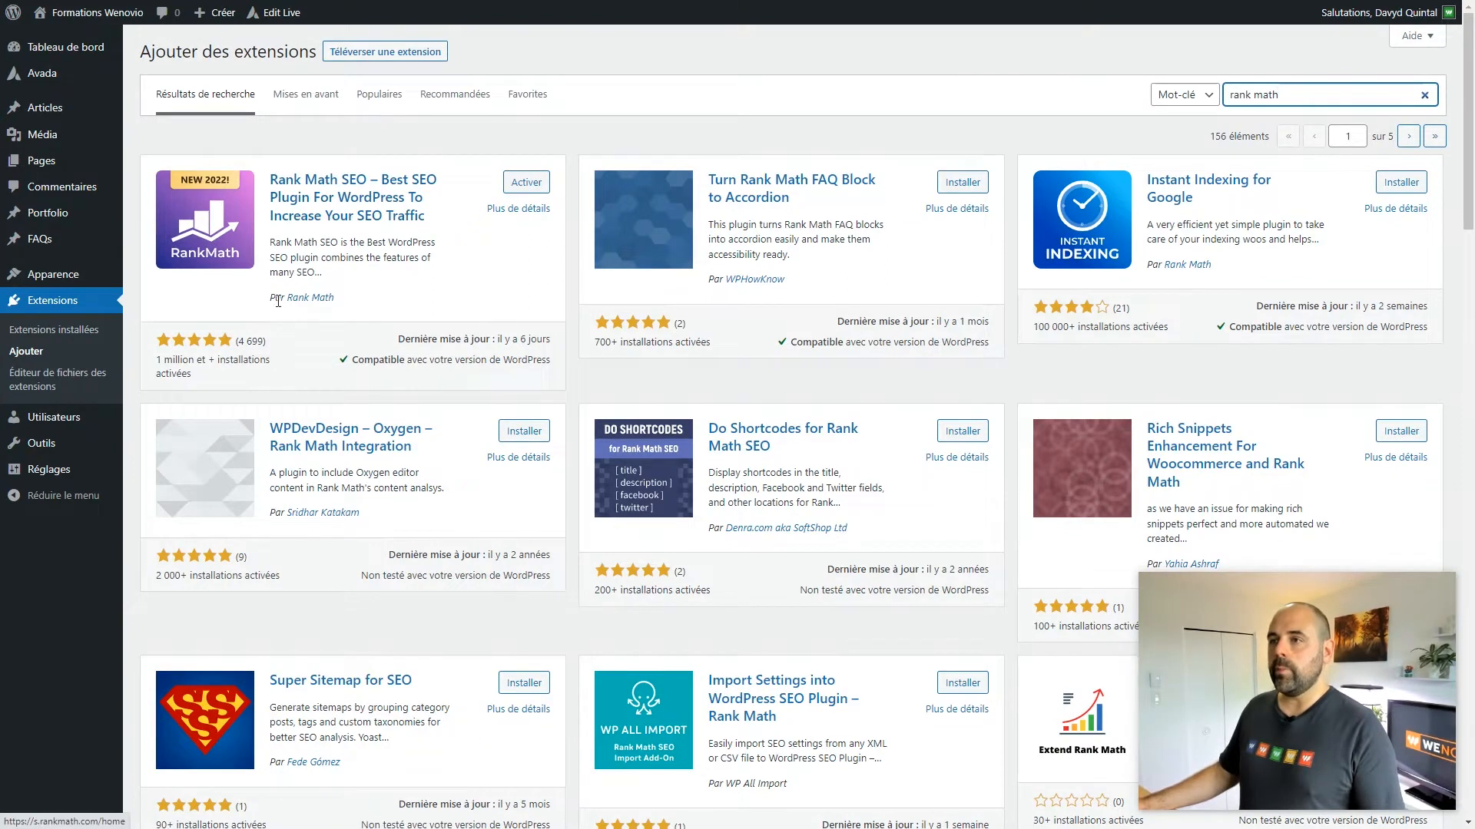
click(527, 188)
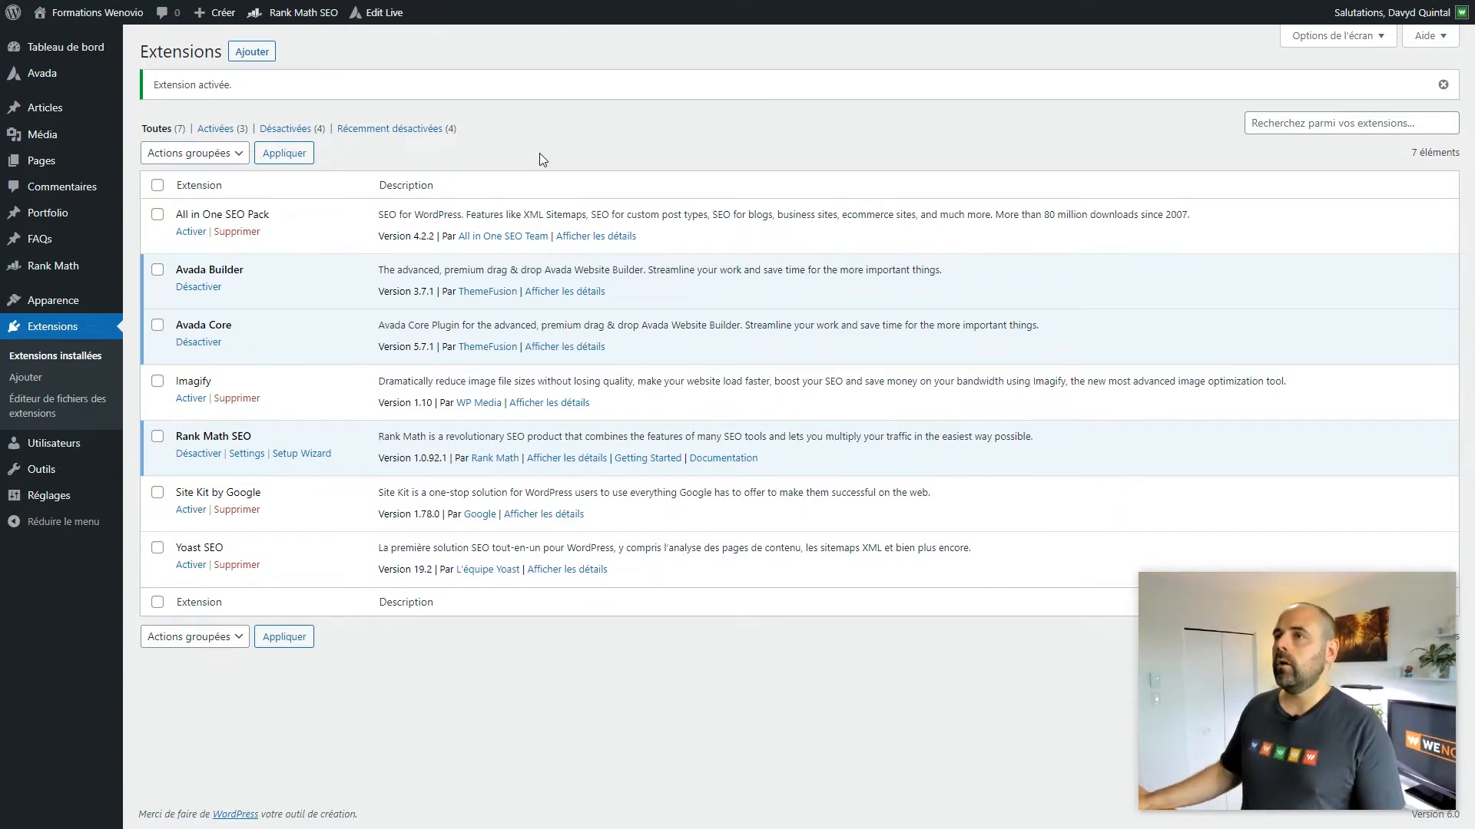
Show the form for uploading a WordPress plugin in .zip format
click(251, 53)
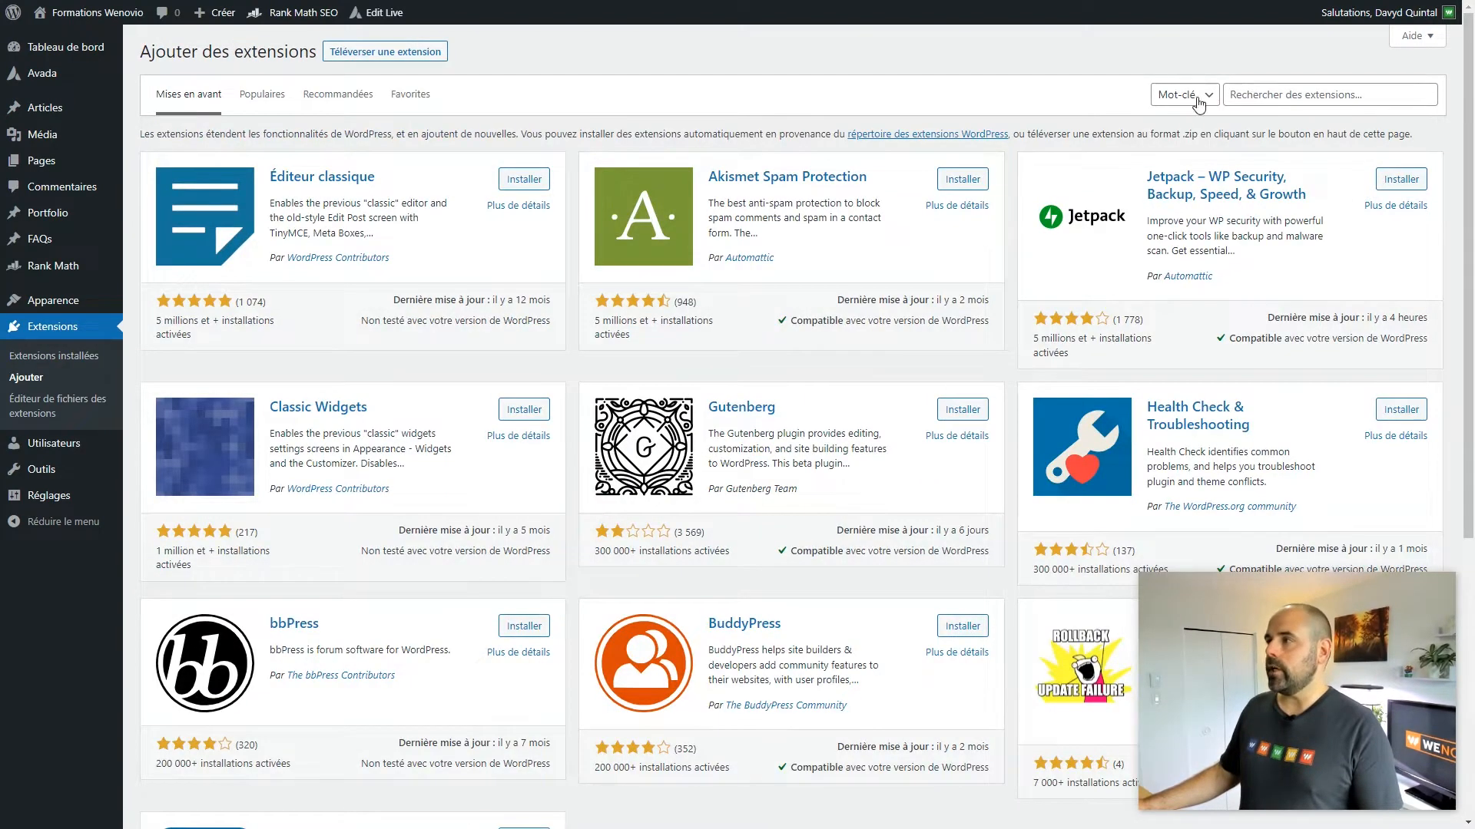
click(417, 56)
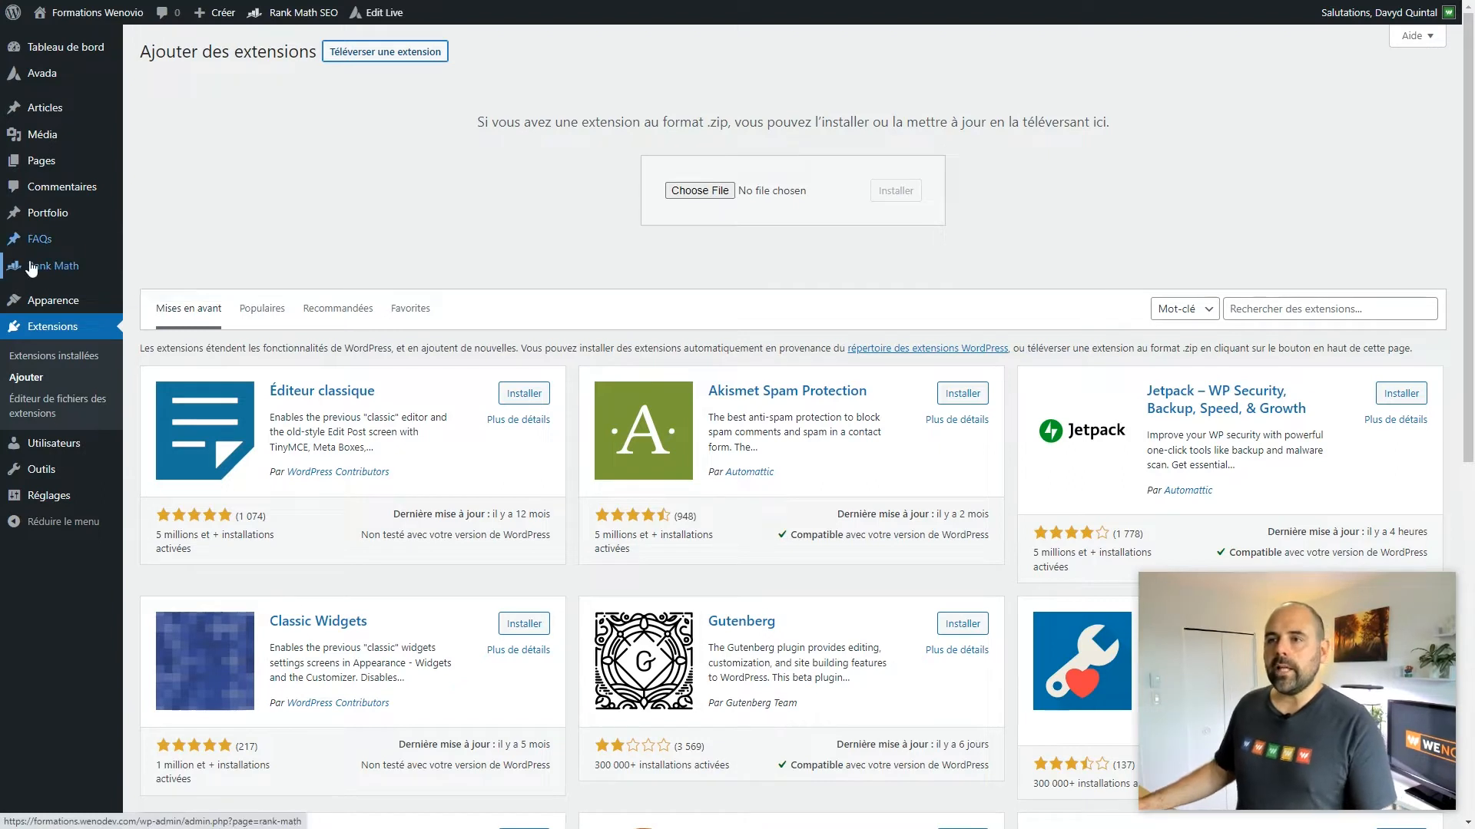
Open the Analytics section of Rank Math's general settings
mouse_move(34, 271)
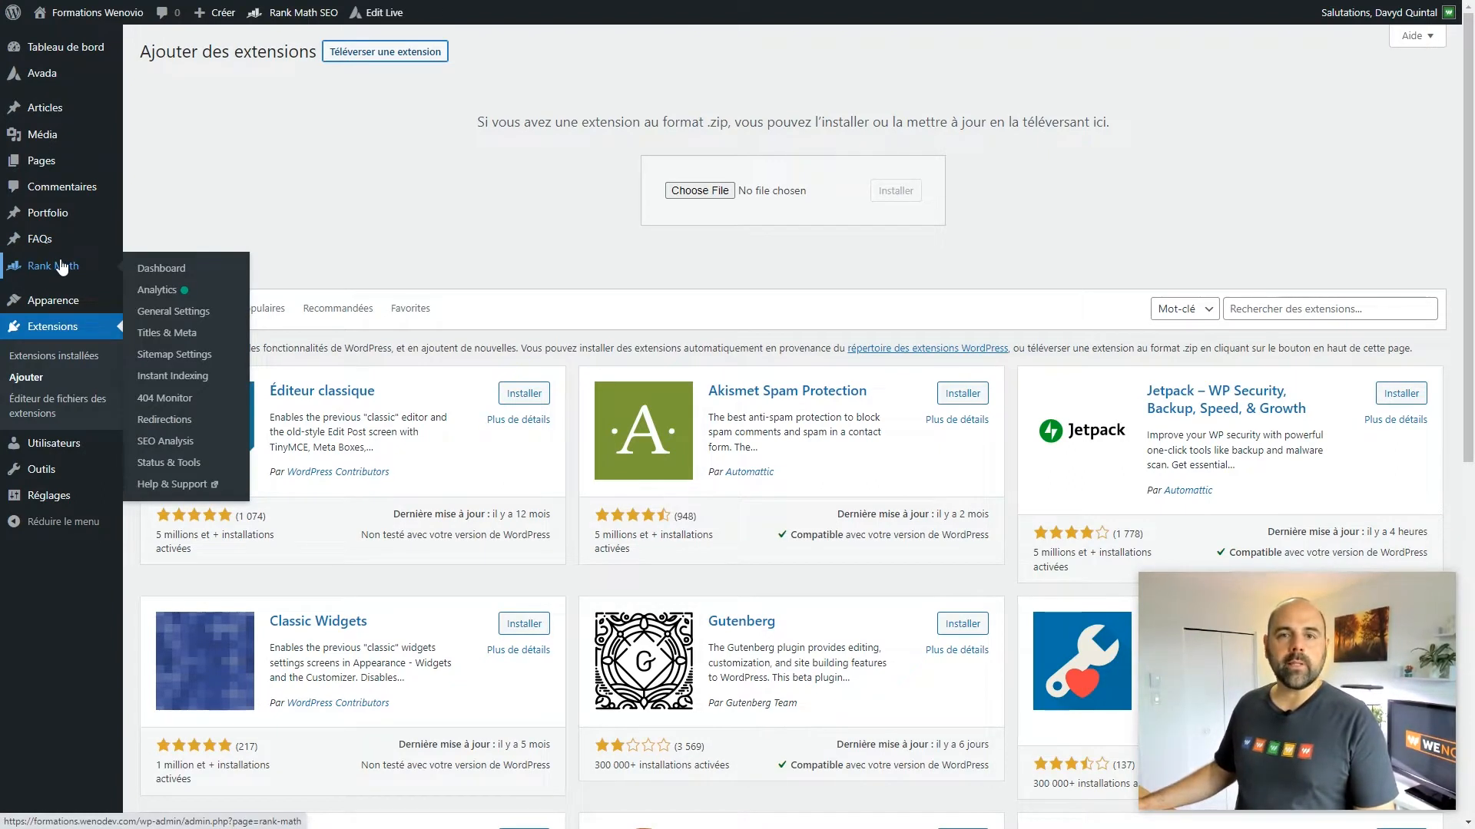
click(61, 267)
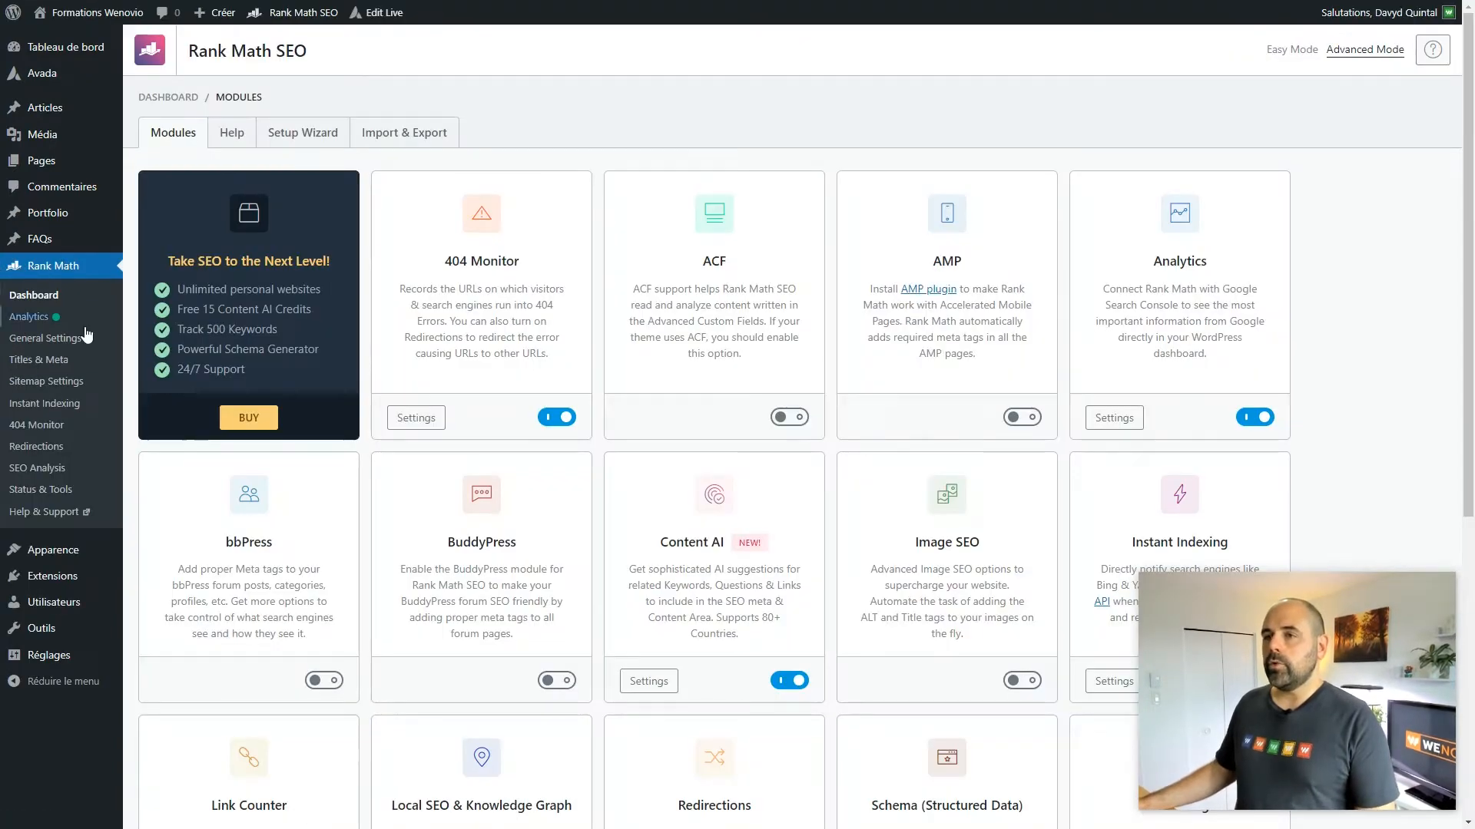
click(41, 342)
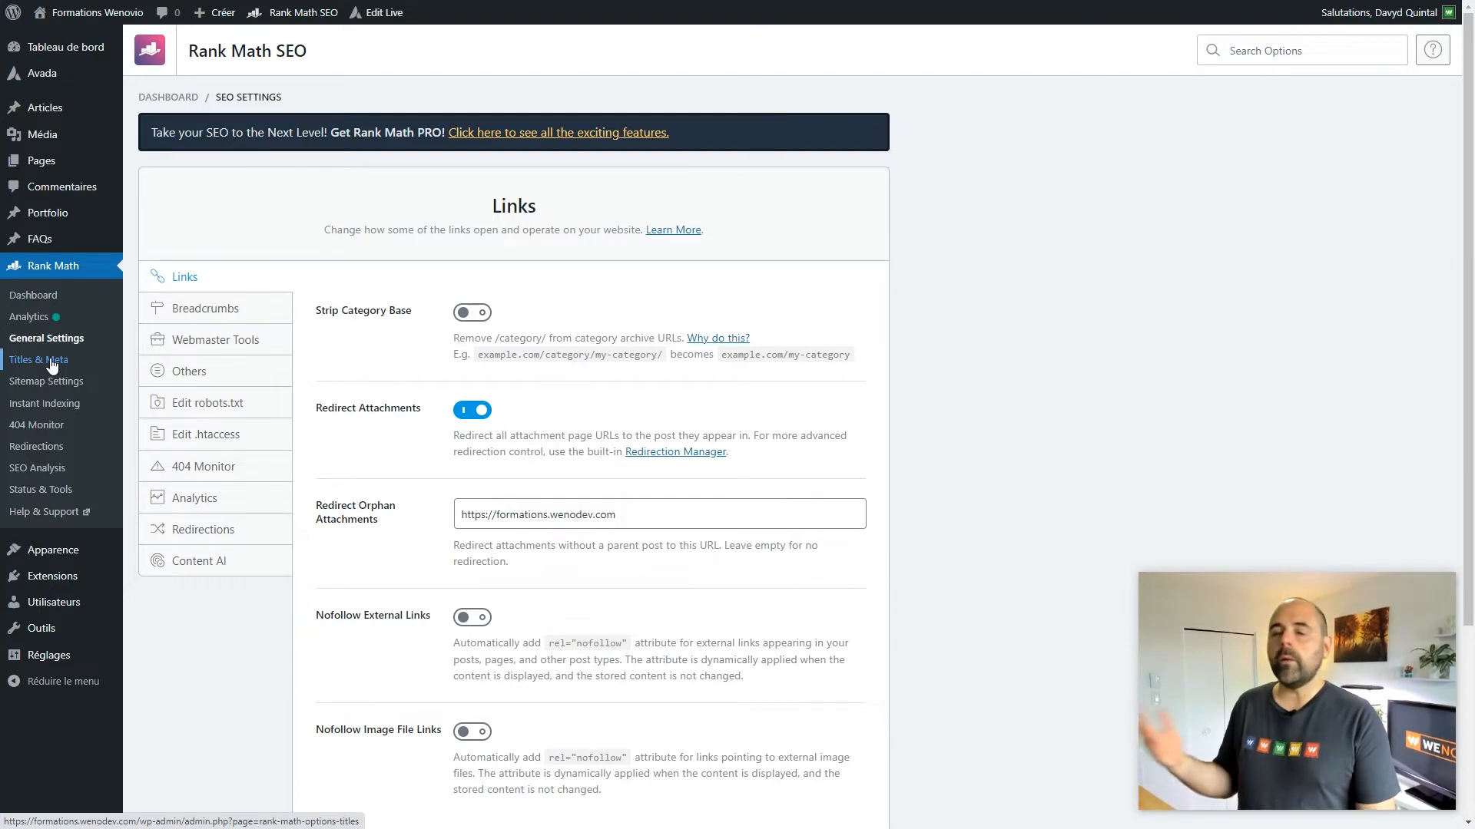
click(52, 366)
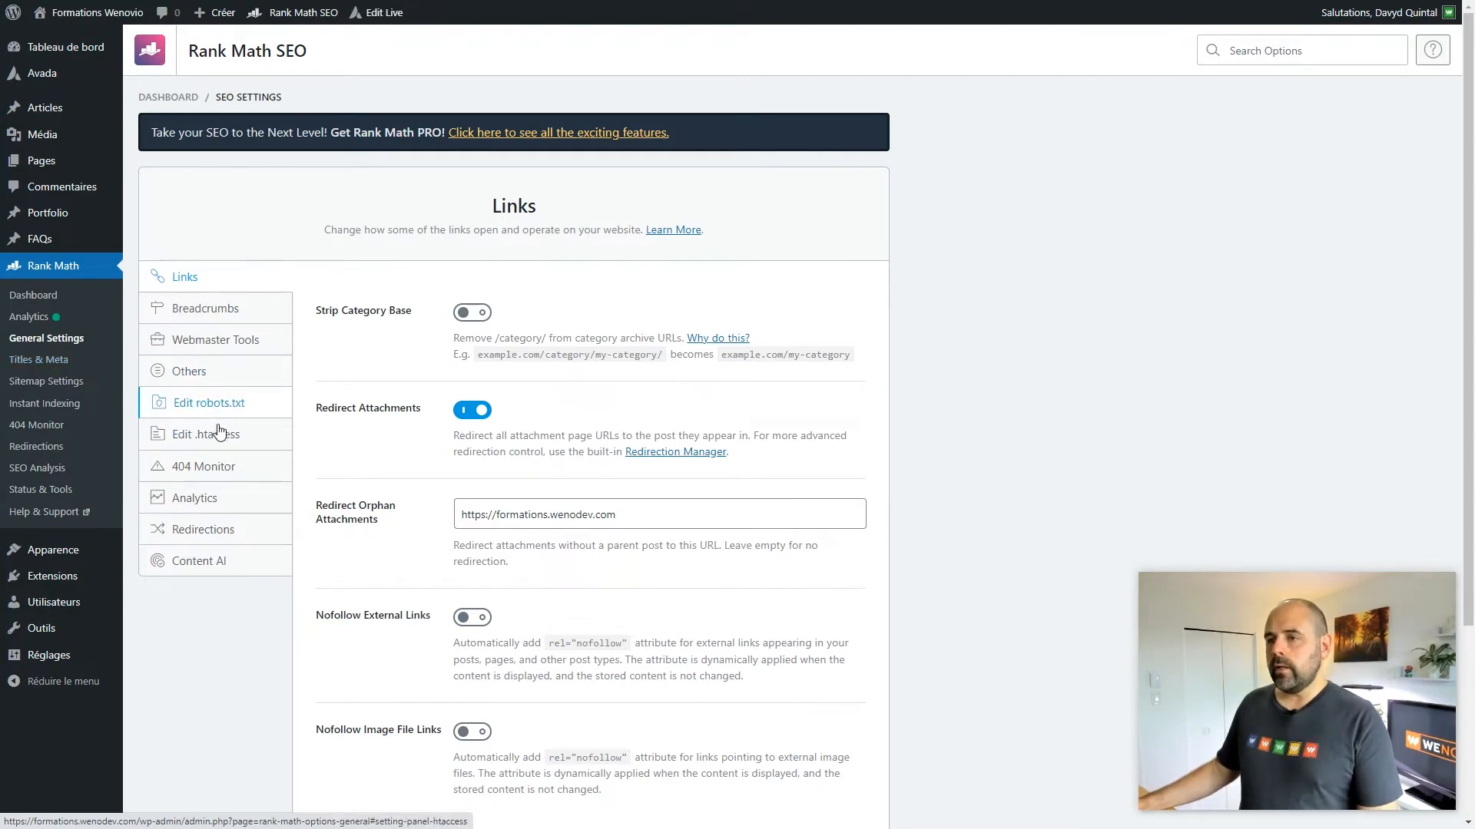
click(195, 507)
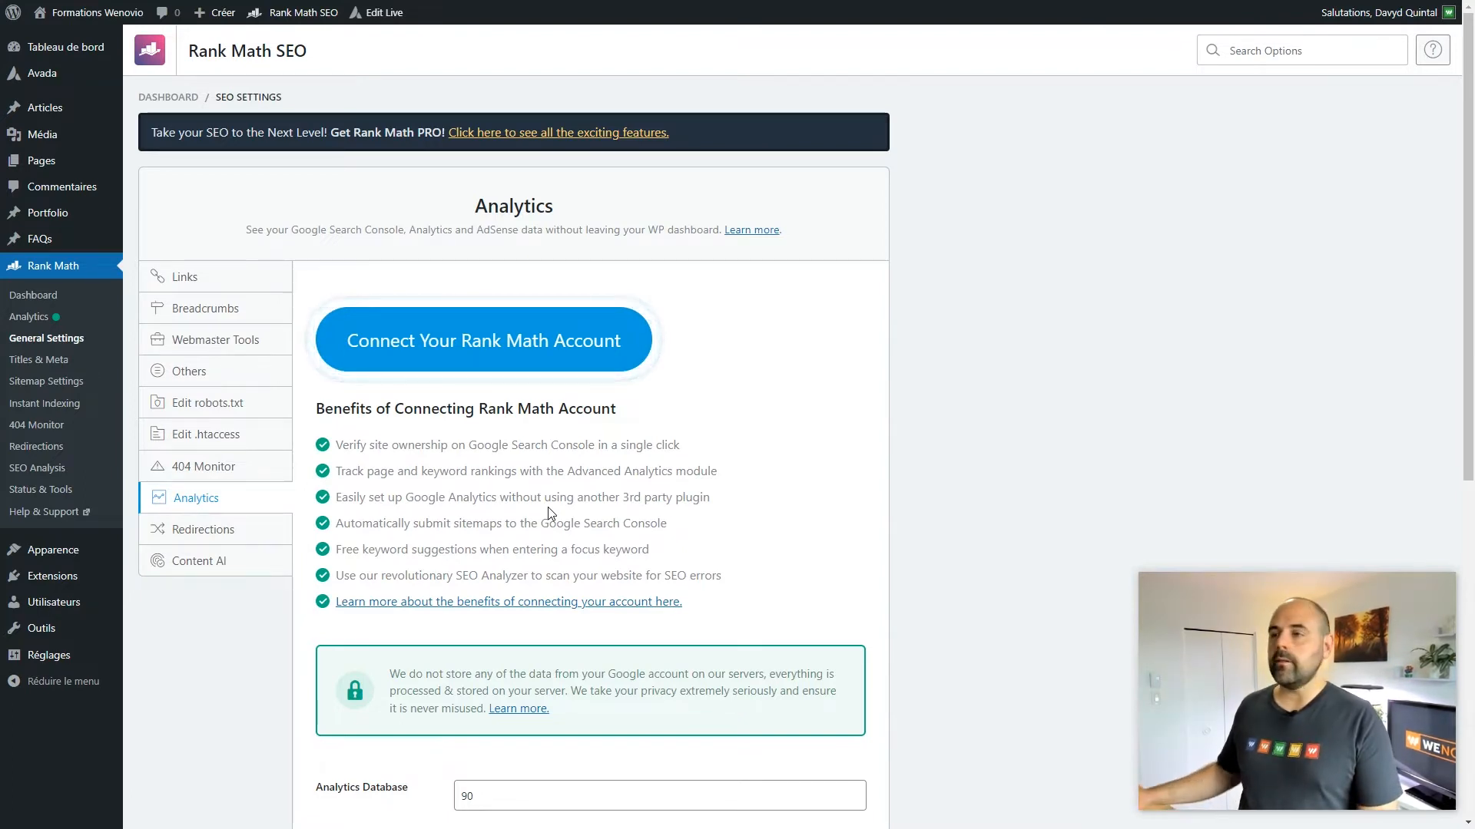
Connect the Rank Math account by activating the Rank Math Free Plan for the site and choosing the existing Google account
click(439, 342)
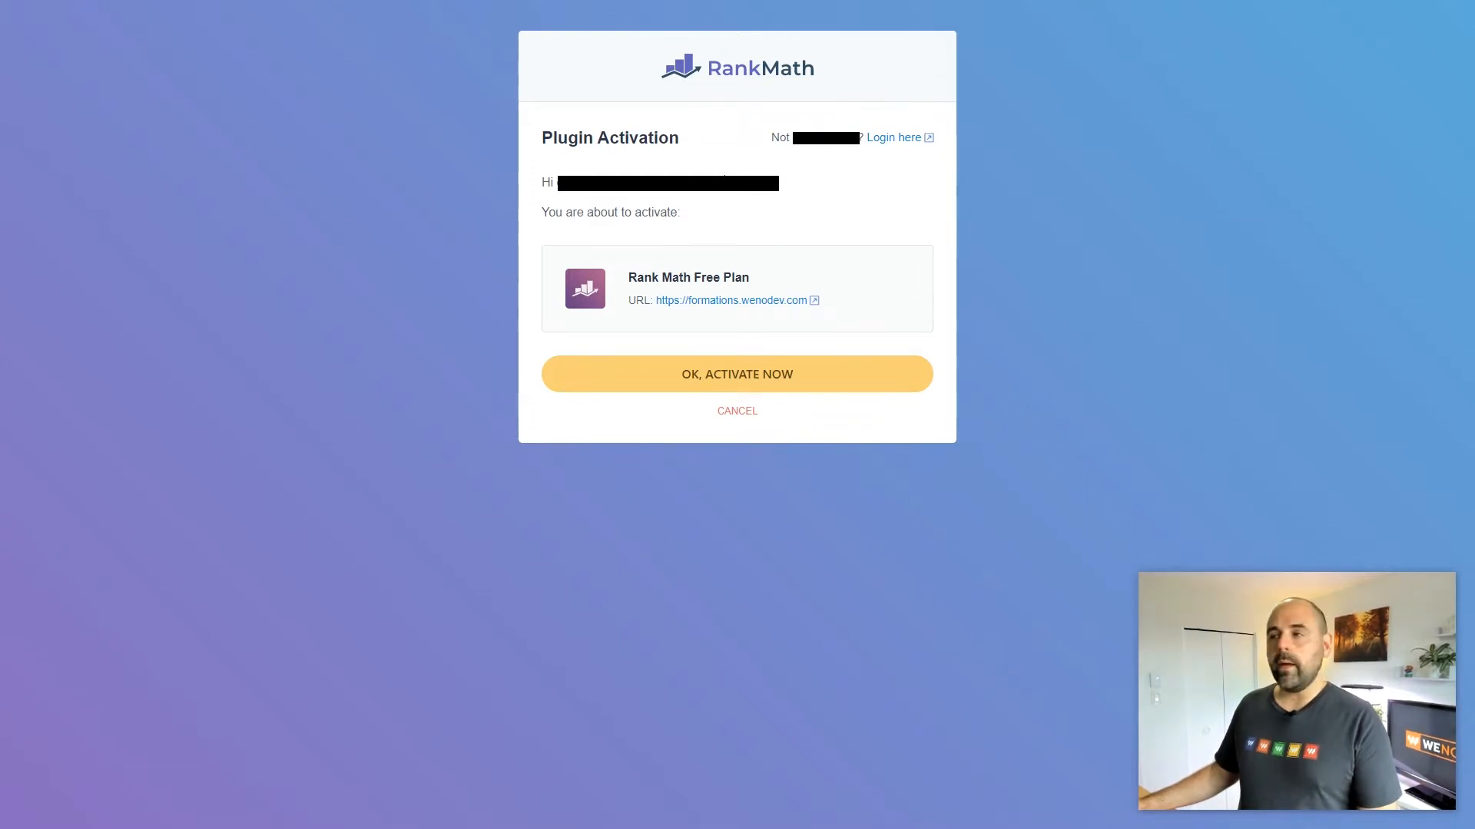
click(729, 381)
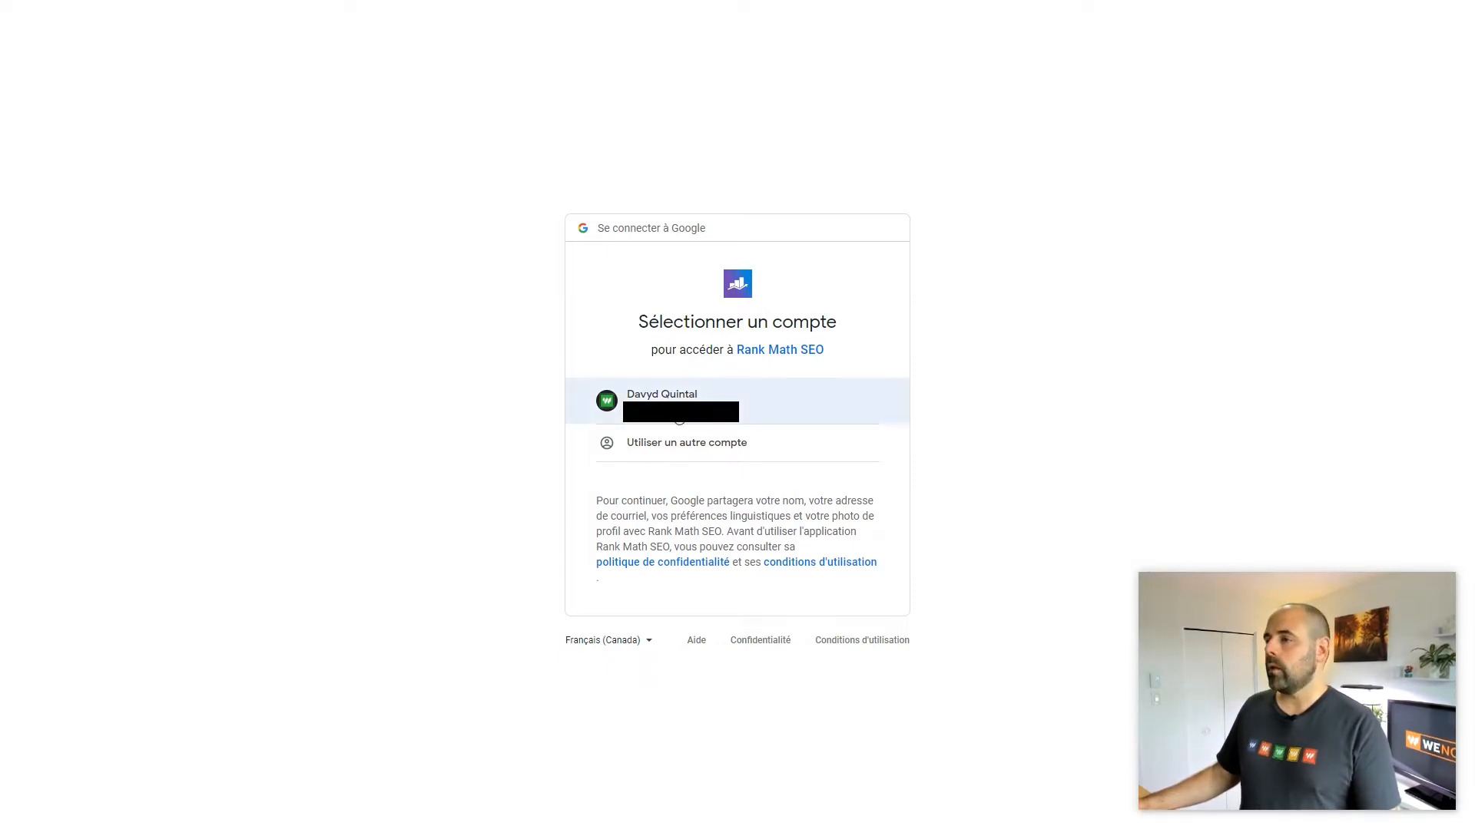
click(836, 418)
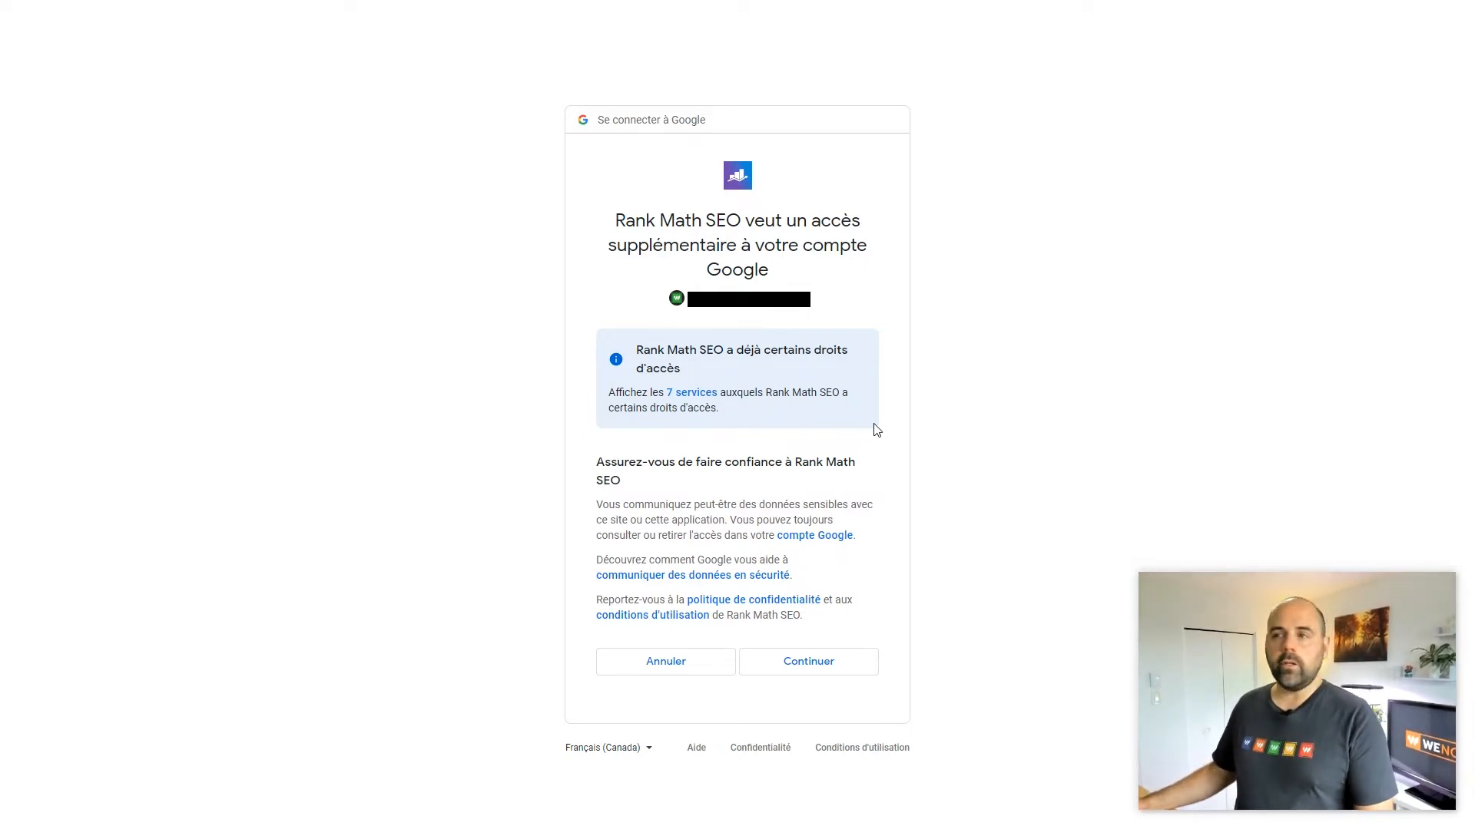
Review the services Rank Math SEO can access, including the Search Console permission, and grant it the additional Google account access
click(685, 397)
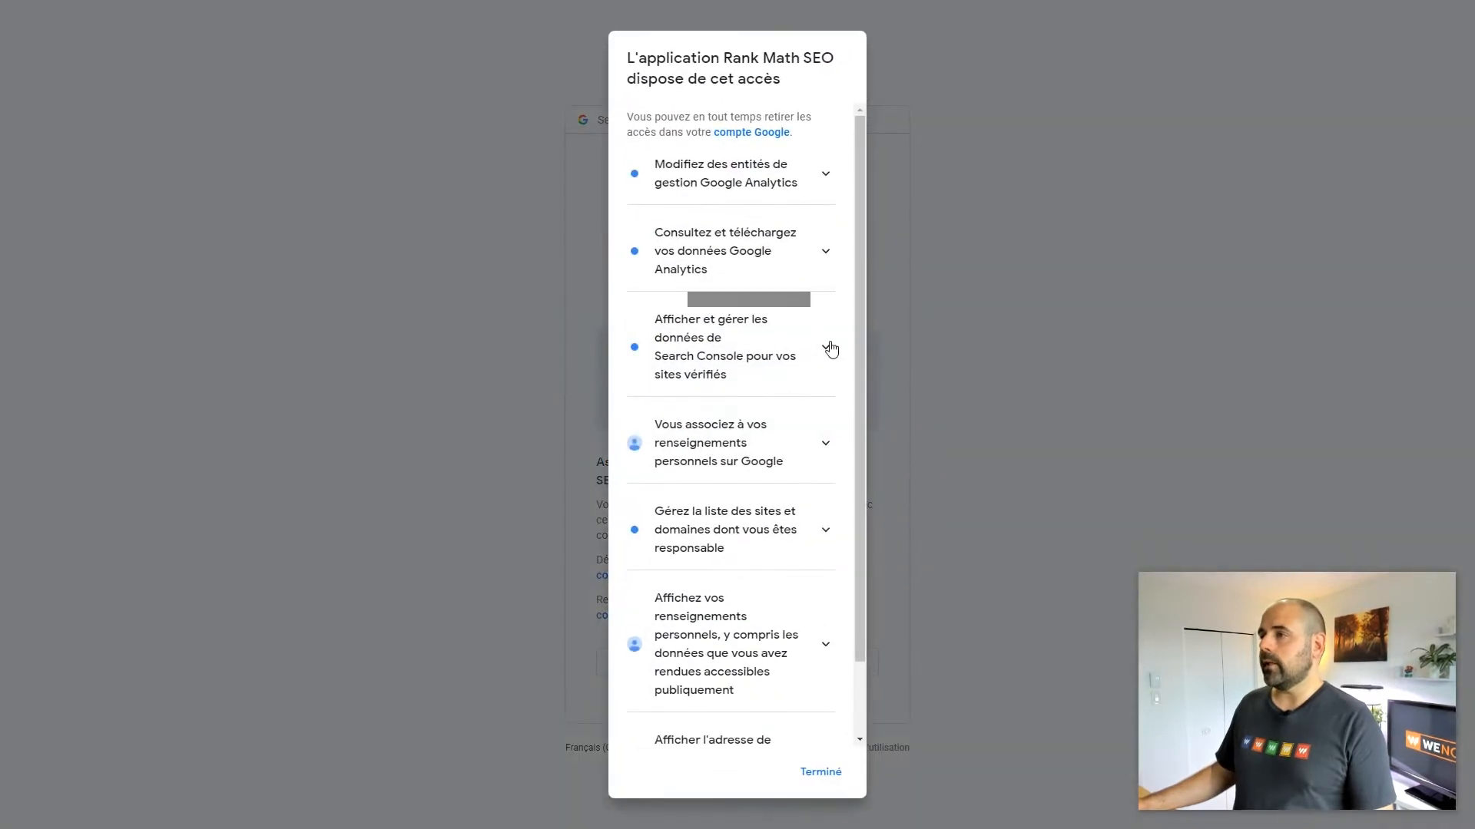
drag(863, 195, 859, 371)
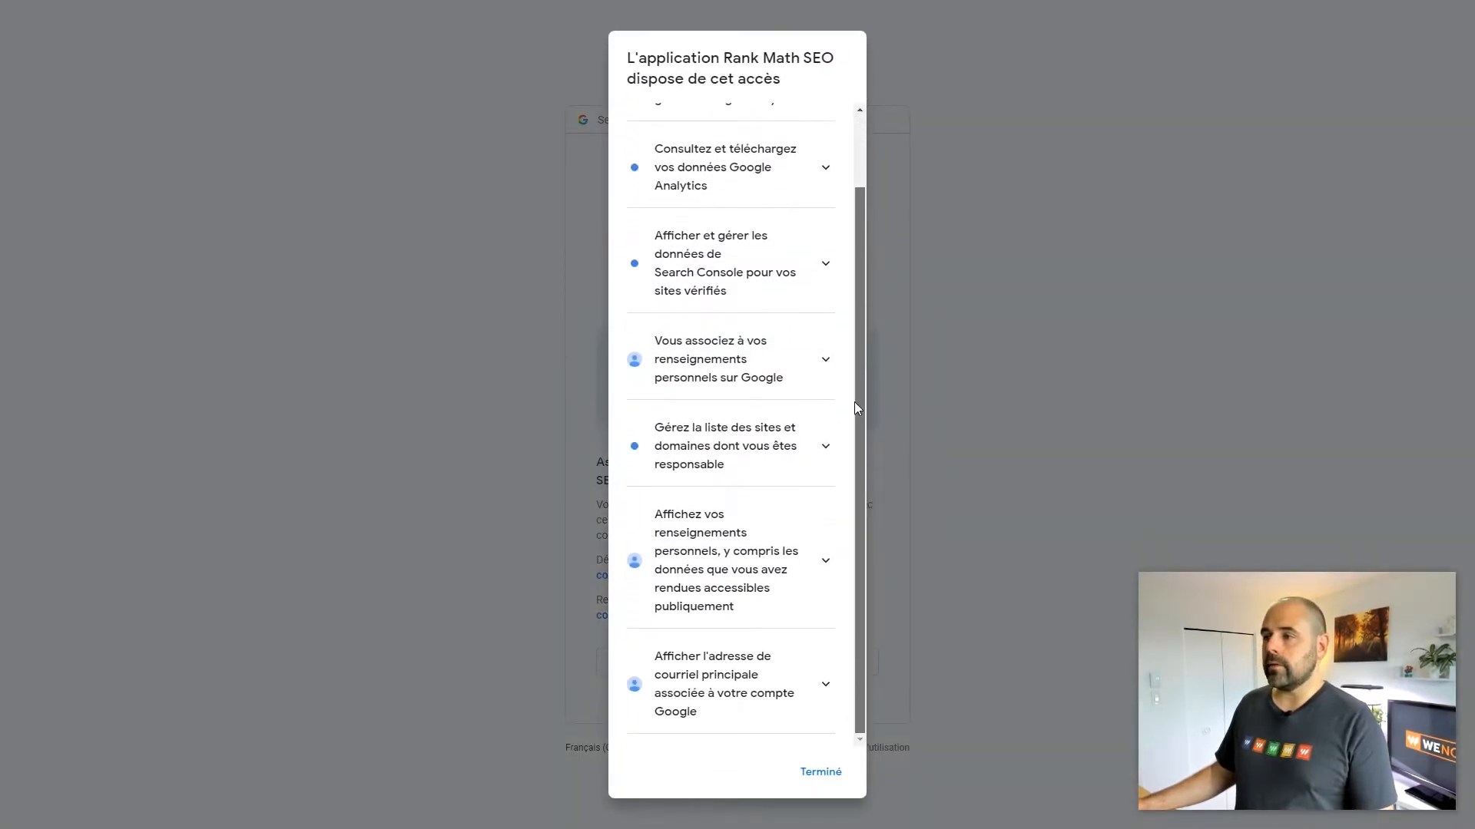
click(825, 264)
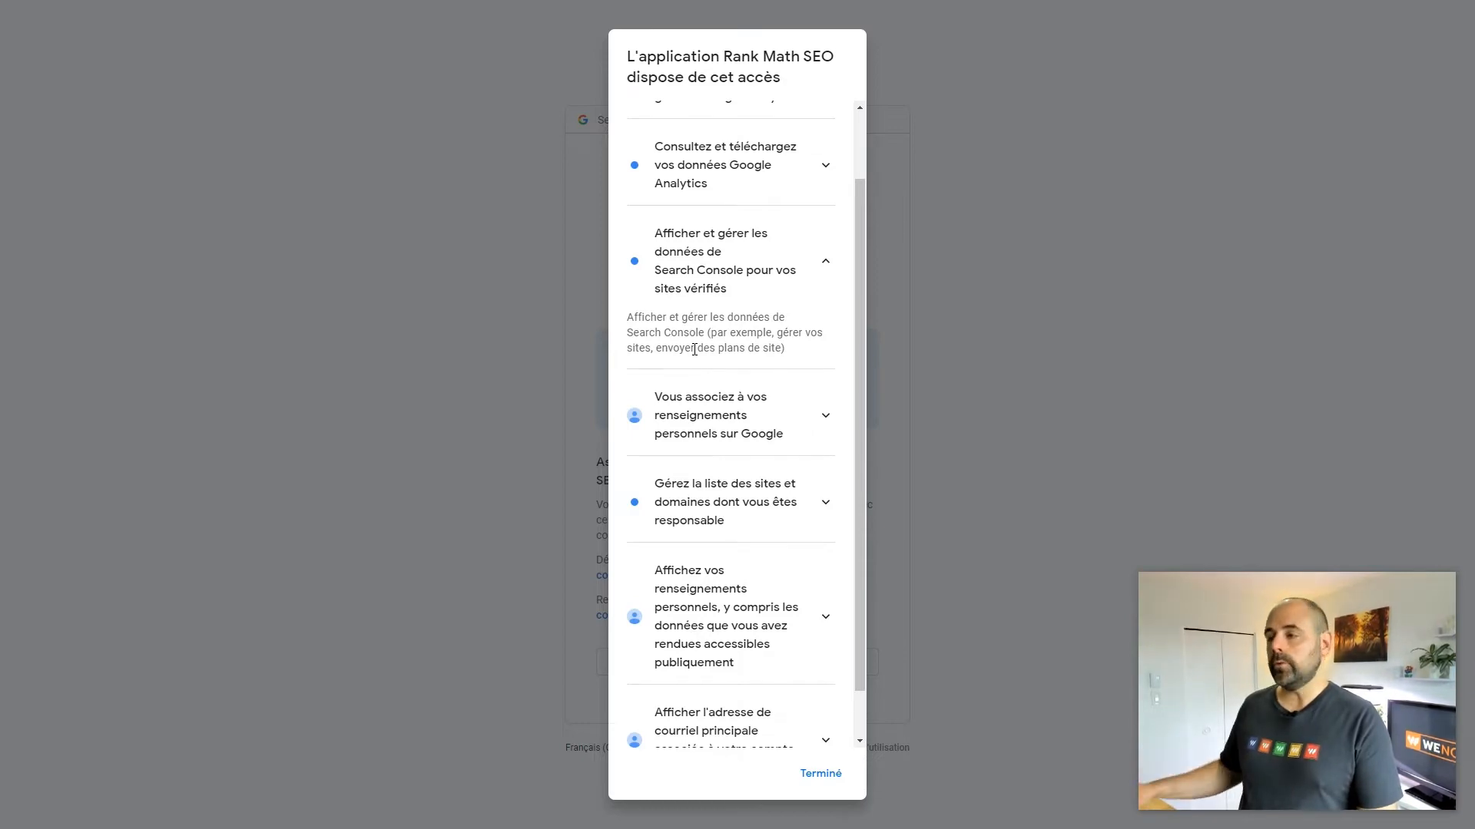
click(818, 775)
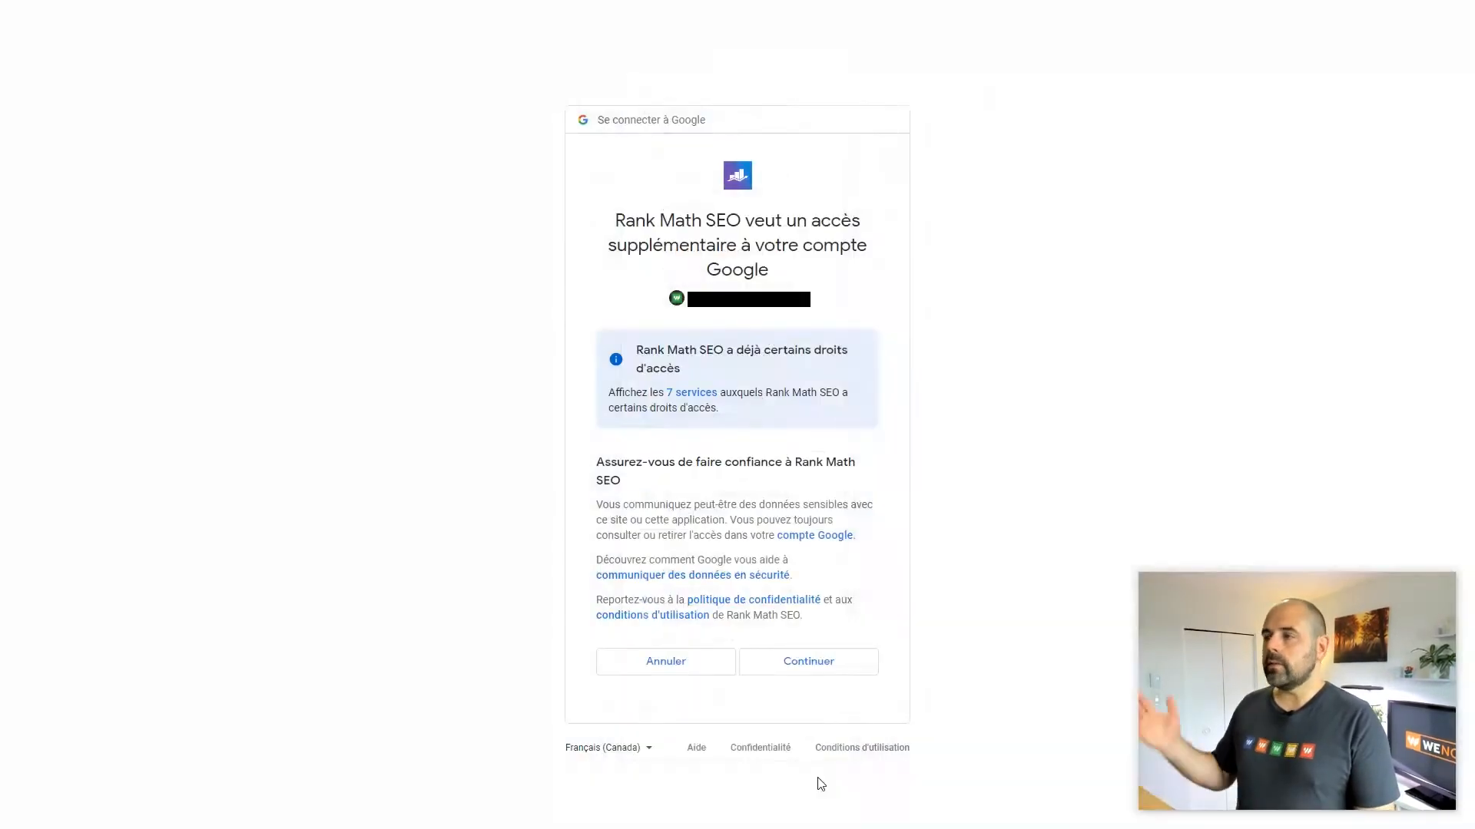
click(820, 659)
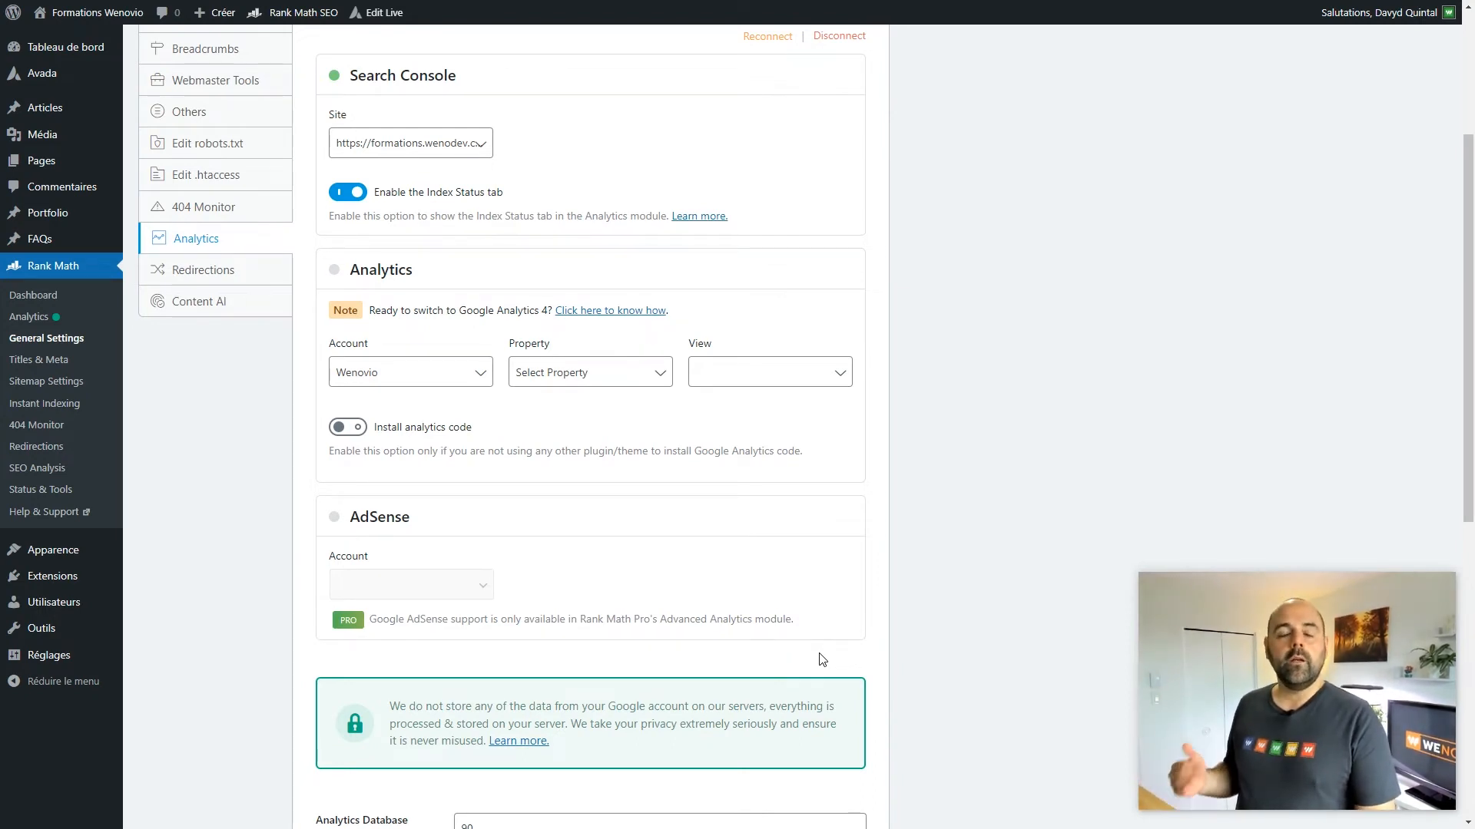
Set Rank Math's Analytics connection to the account Formations, the property Formation 3 and the data stream Formations 3 site web
scroll(824, 522, up, 3)
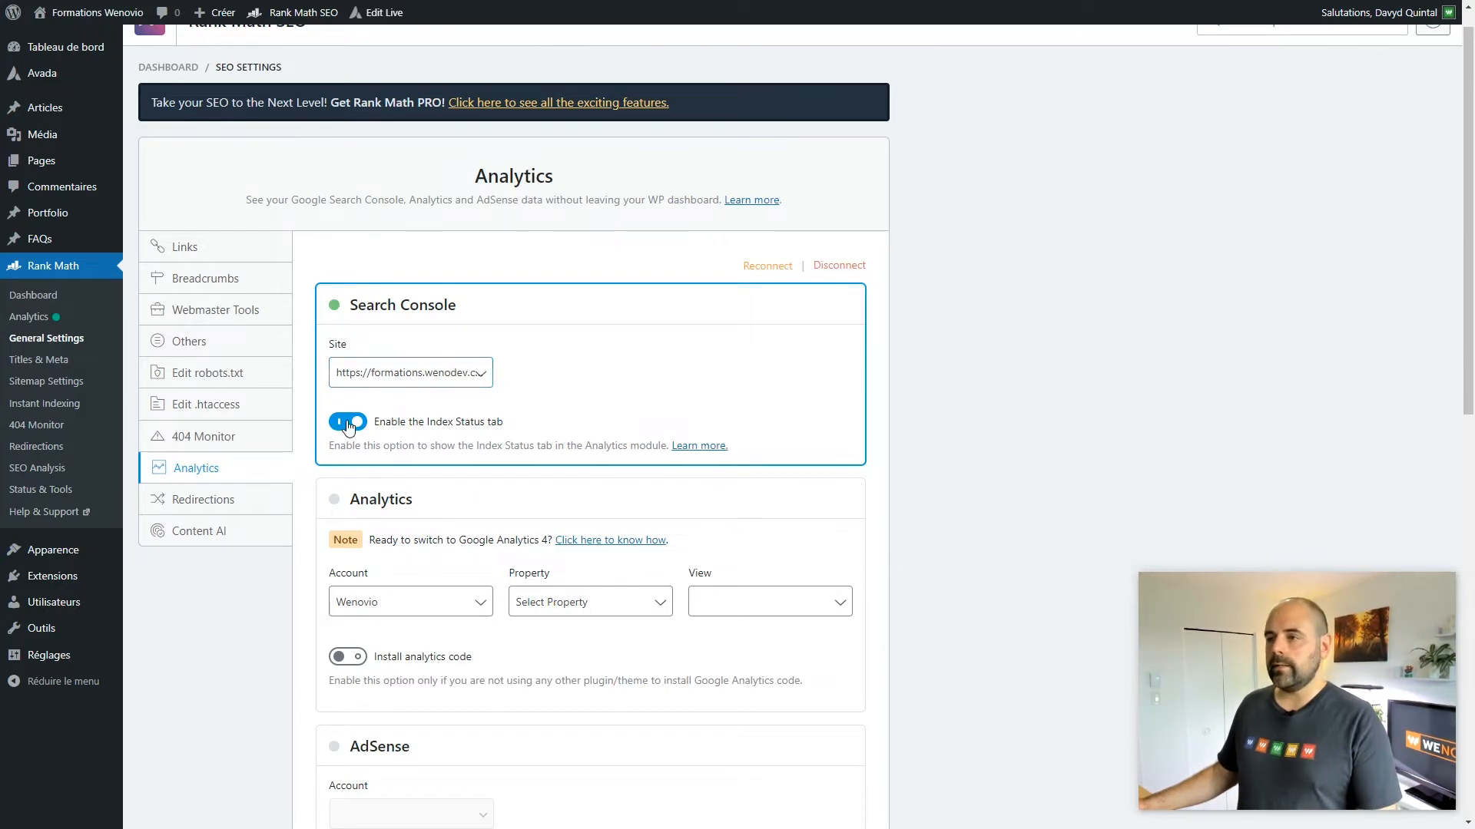
scroll(602, 468, down, 1)
scroll(602, 468, down, 1)
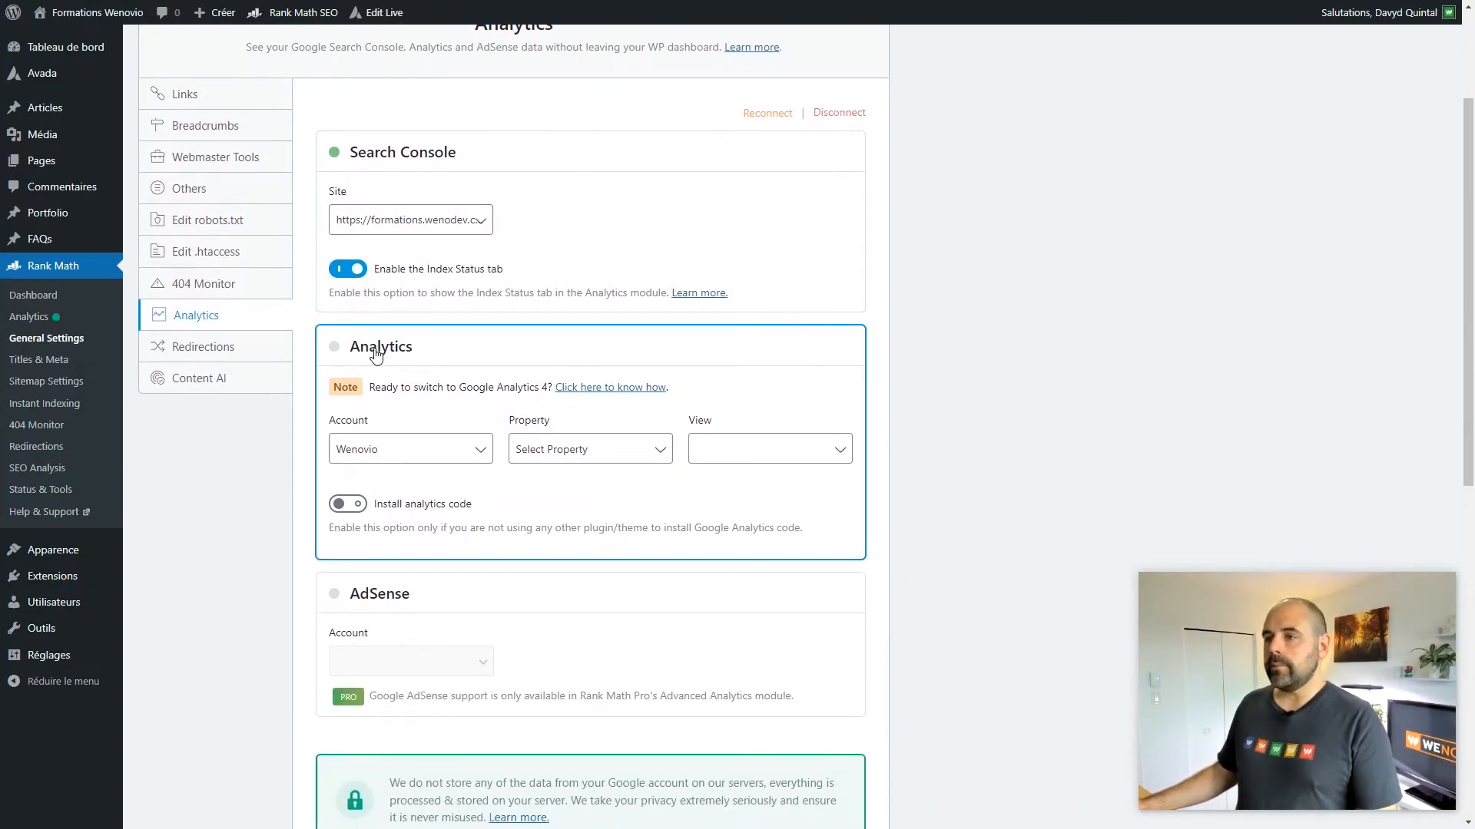
click(469, 450)
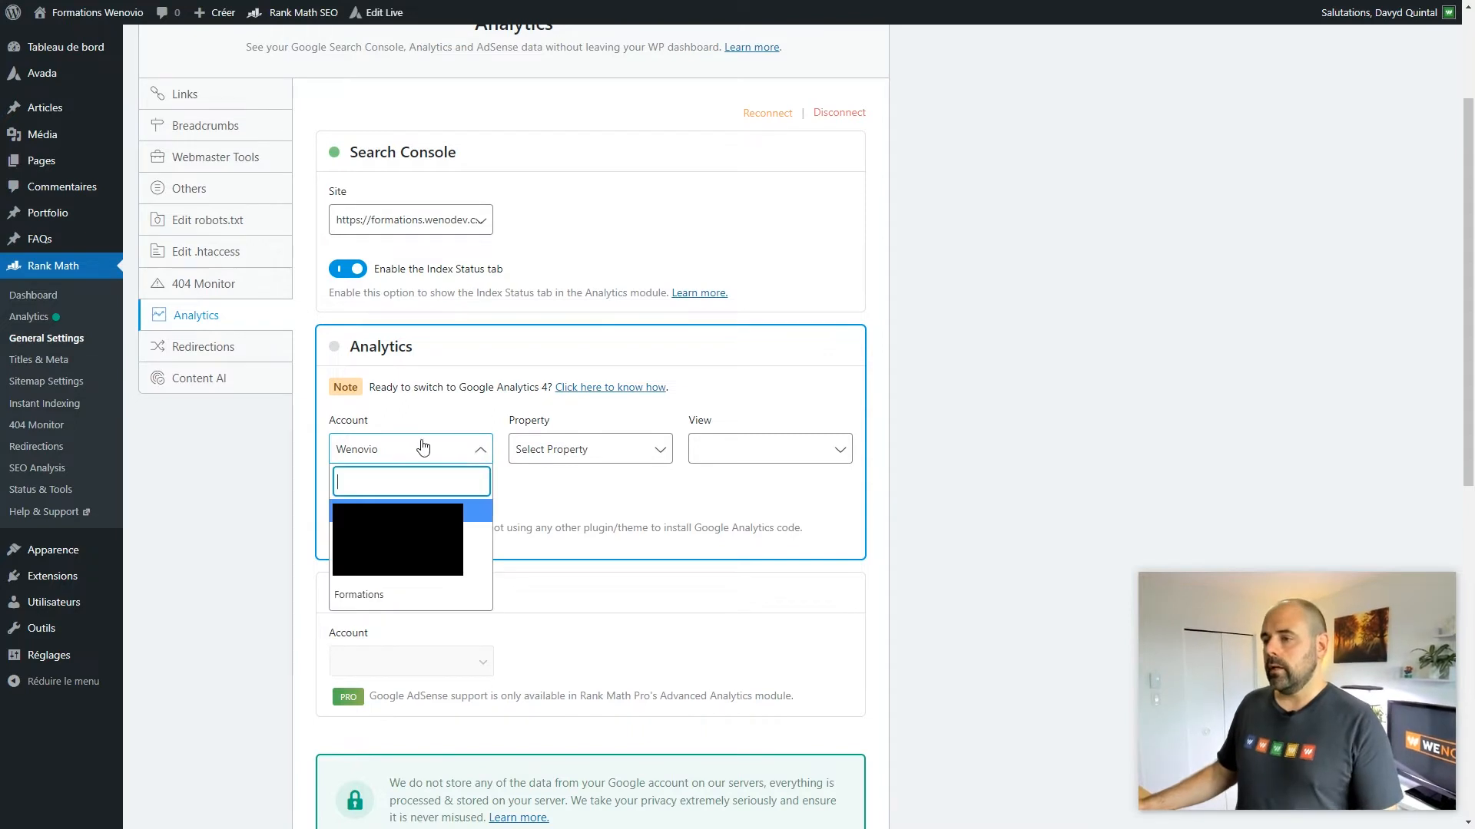
click(385, 596)
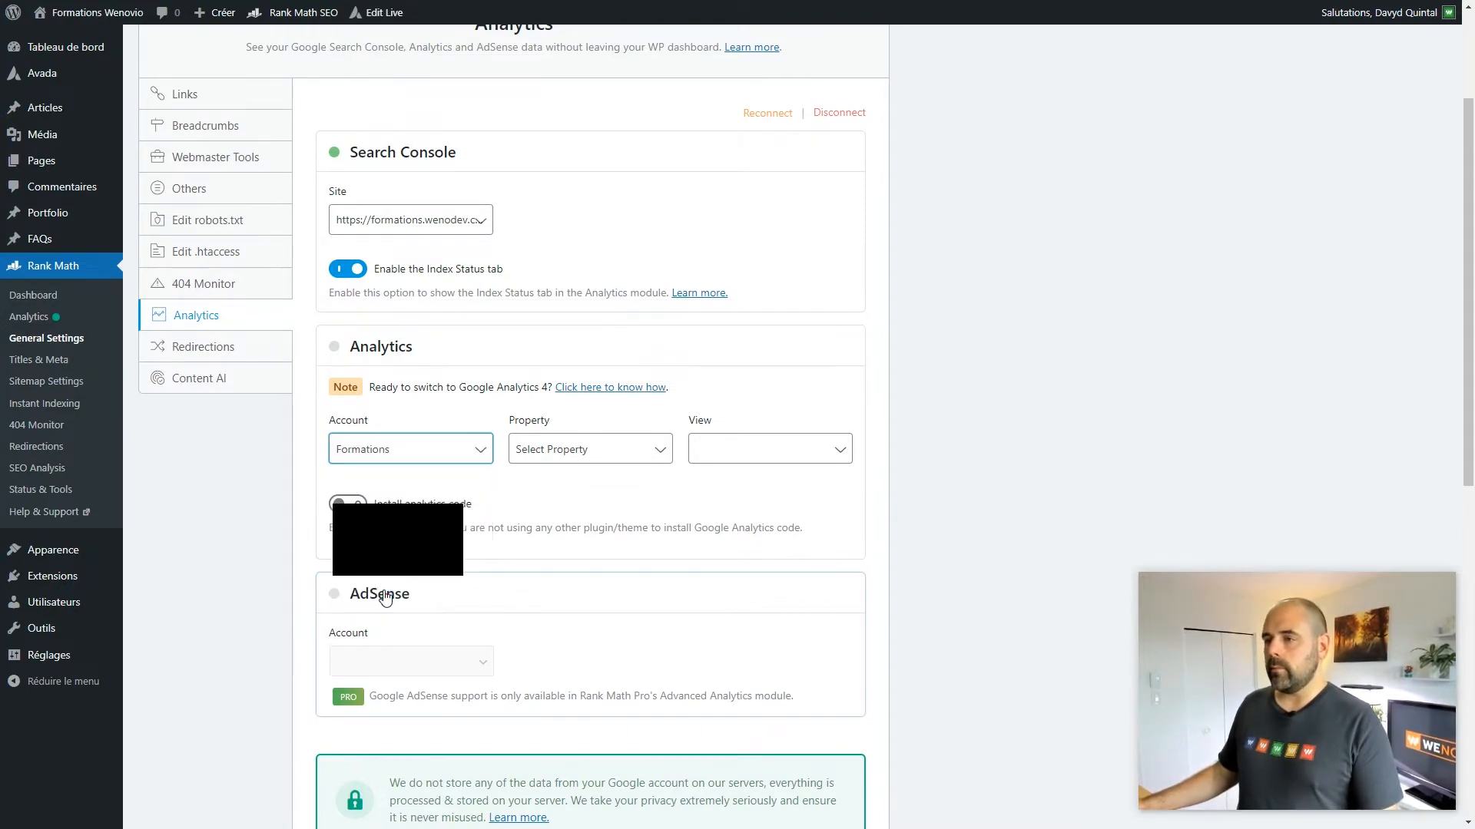
click(663, 456)
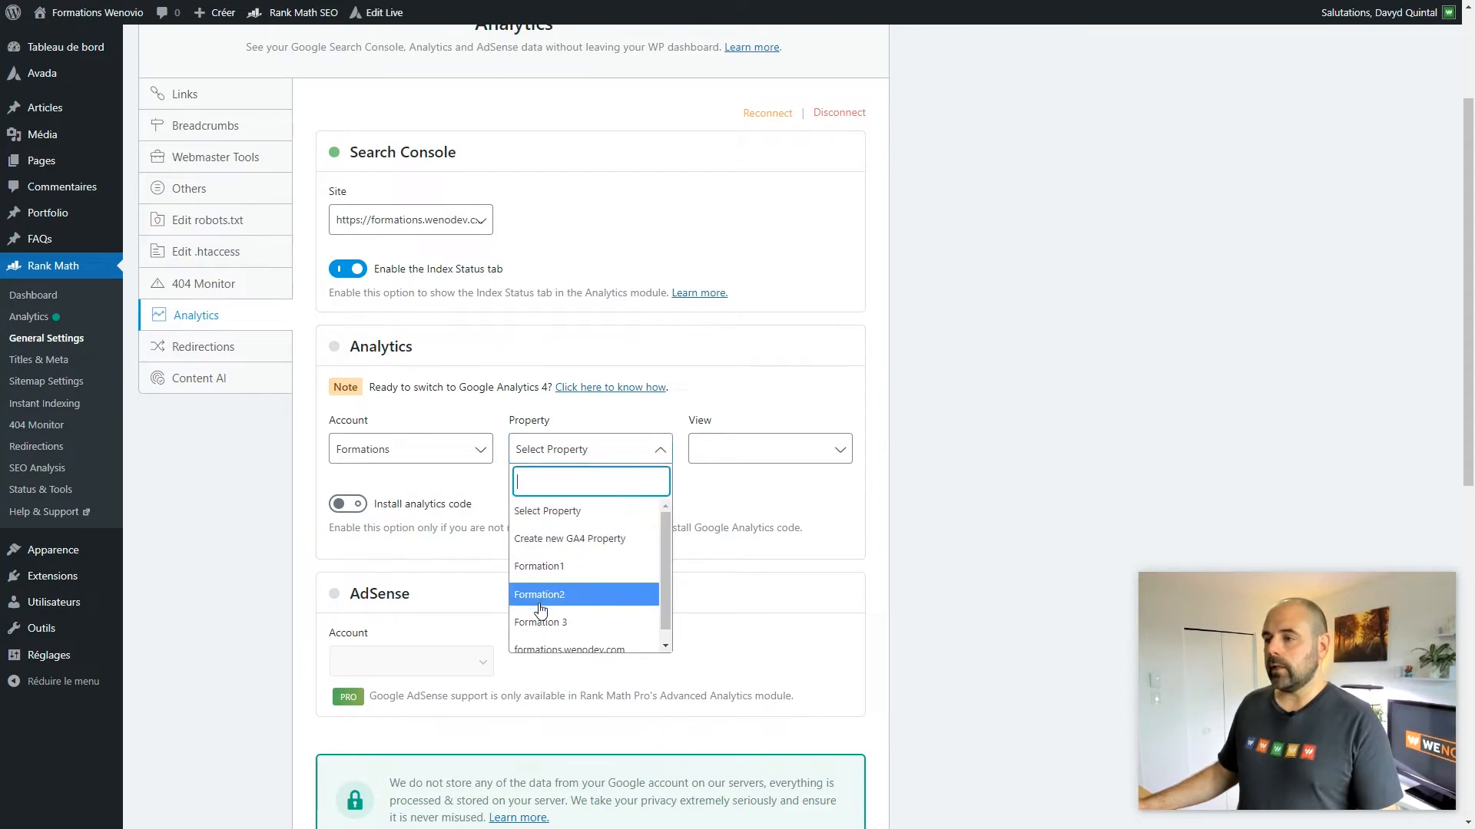
click(583, 626)
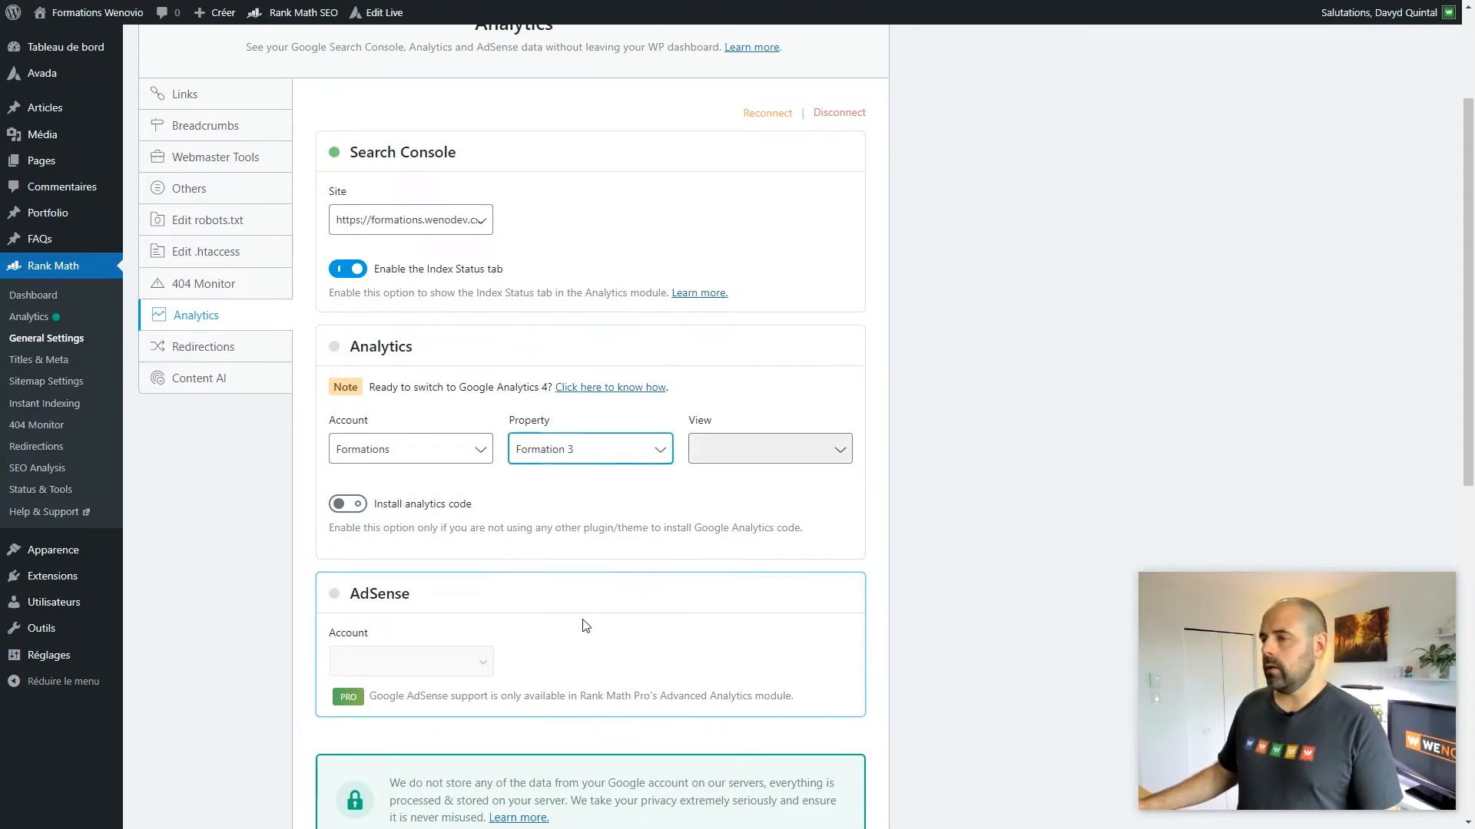
click(836, 459)
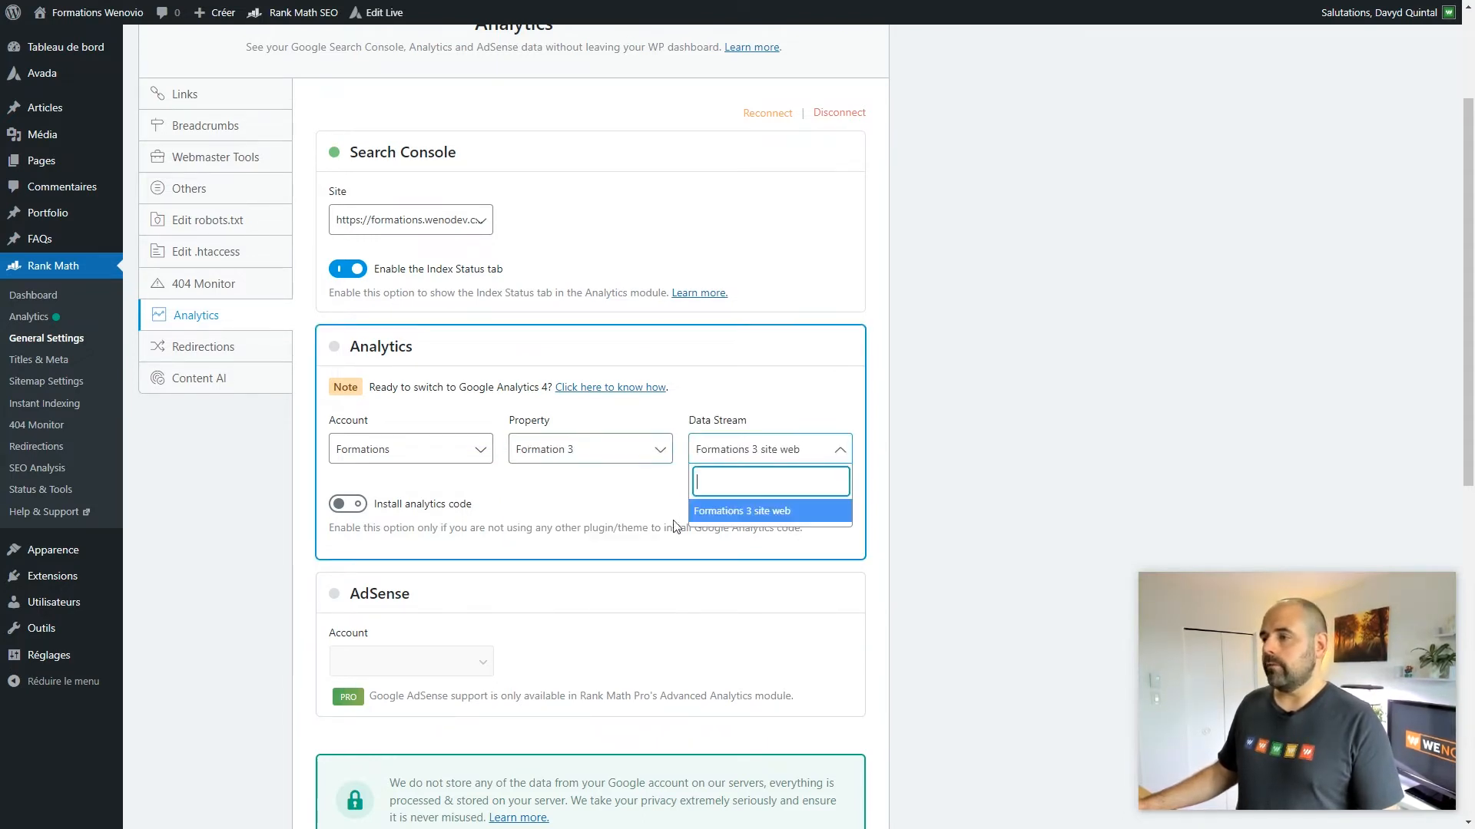
click(777, 508)
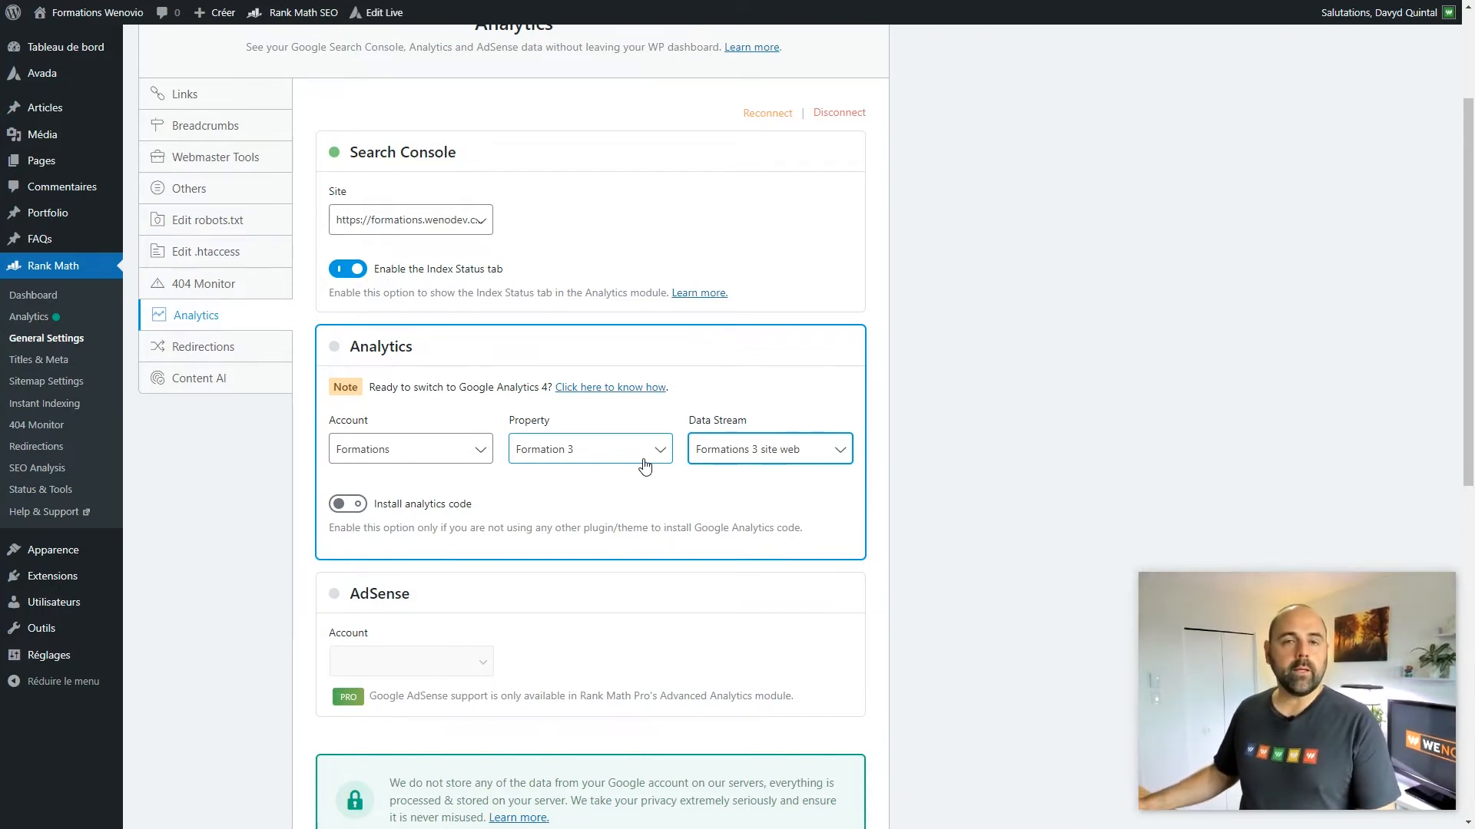
Enable Install analytics code and try the Exclude Logged-in users option, leaving that exclusion off
click(344, 507)
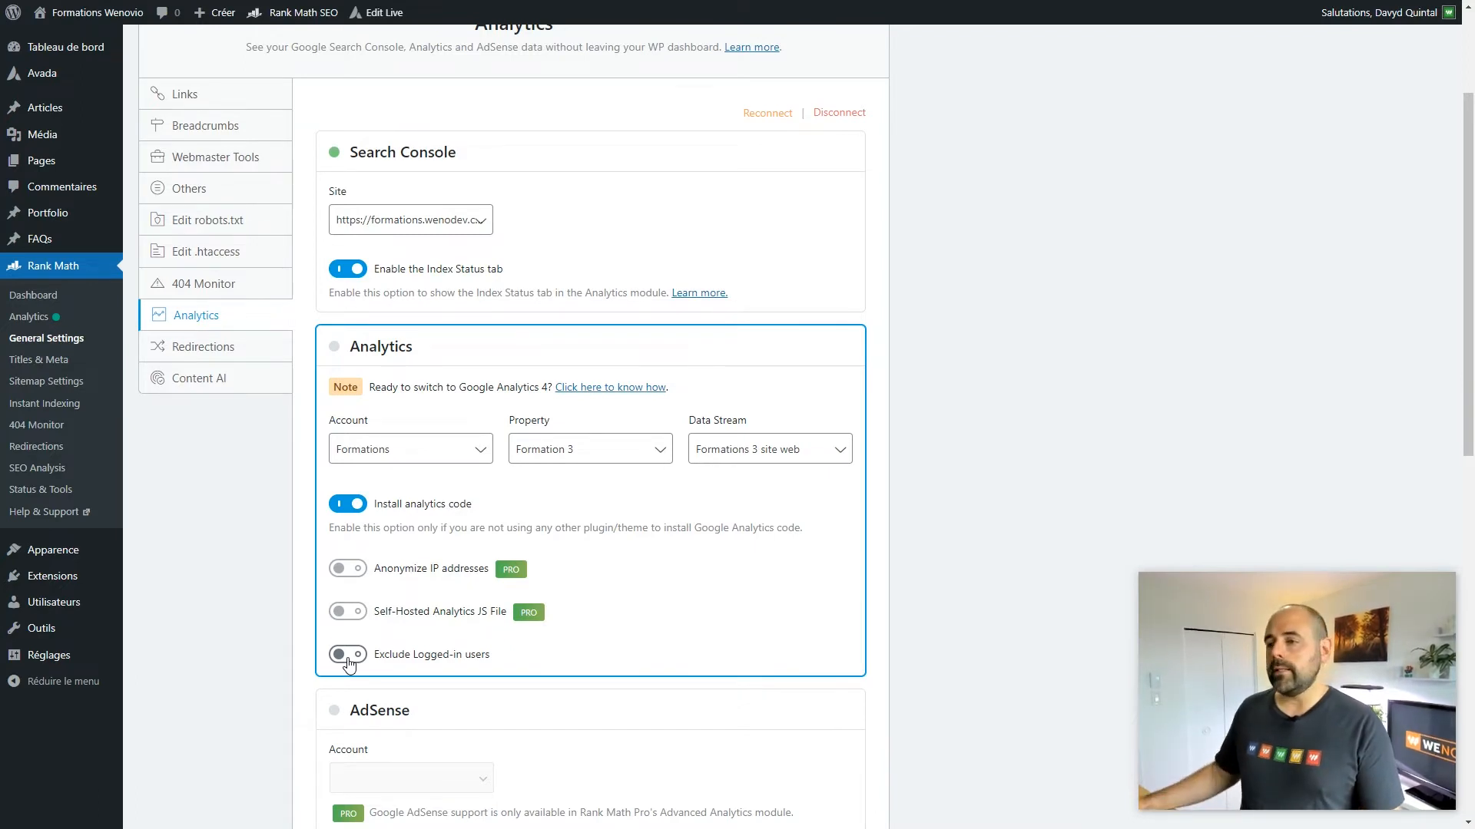
click(354, 661)
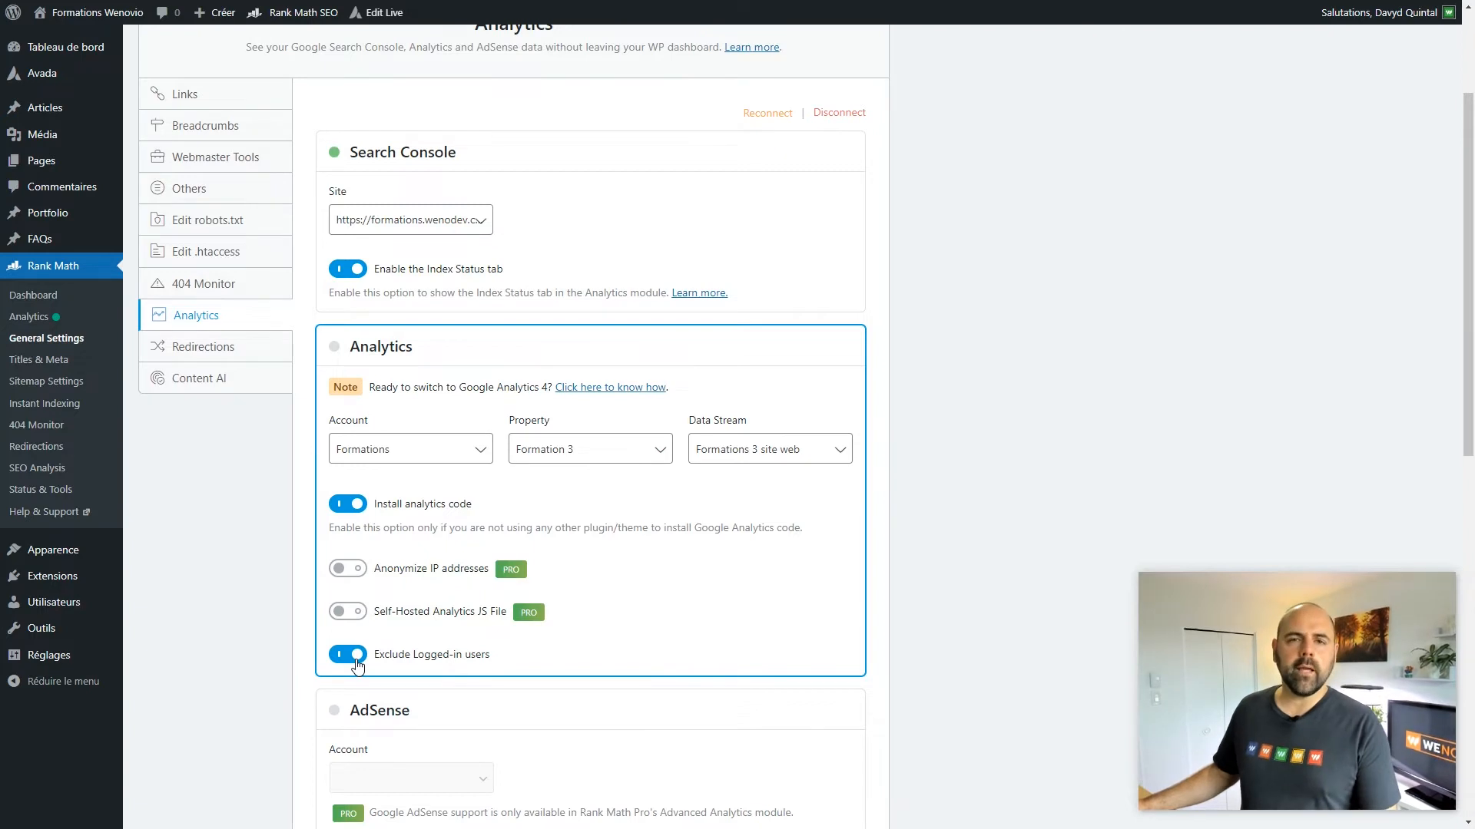
click(355, 659)
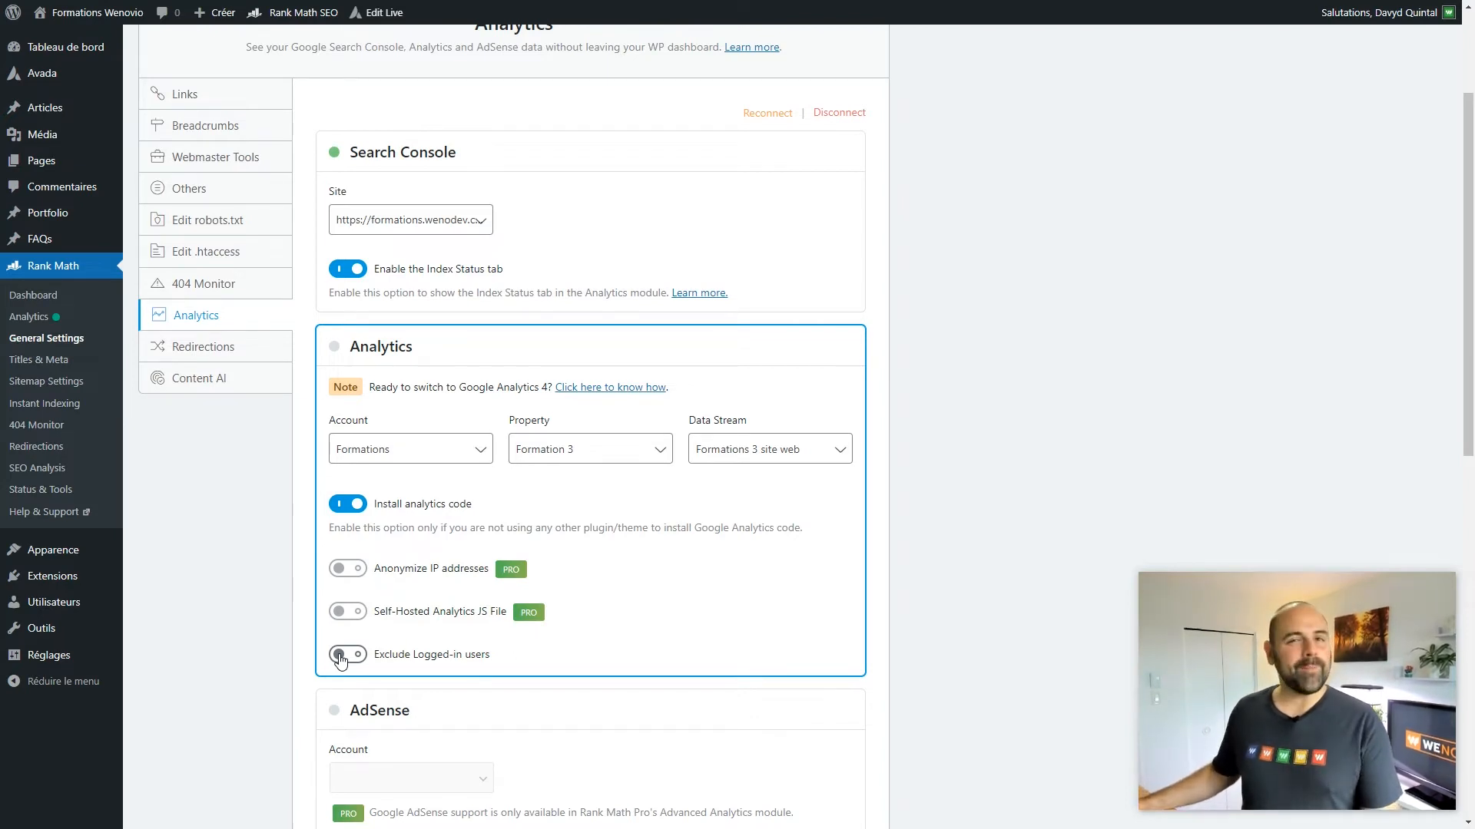
Review the Search Console, Analytics and AdSense sections and save the Rank Math analytics settings
scroll(567, 612, down, 3)
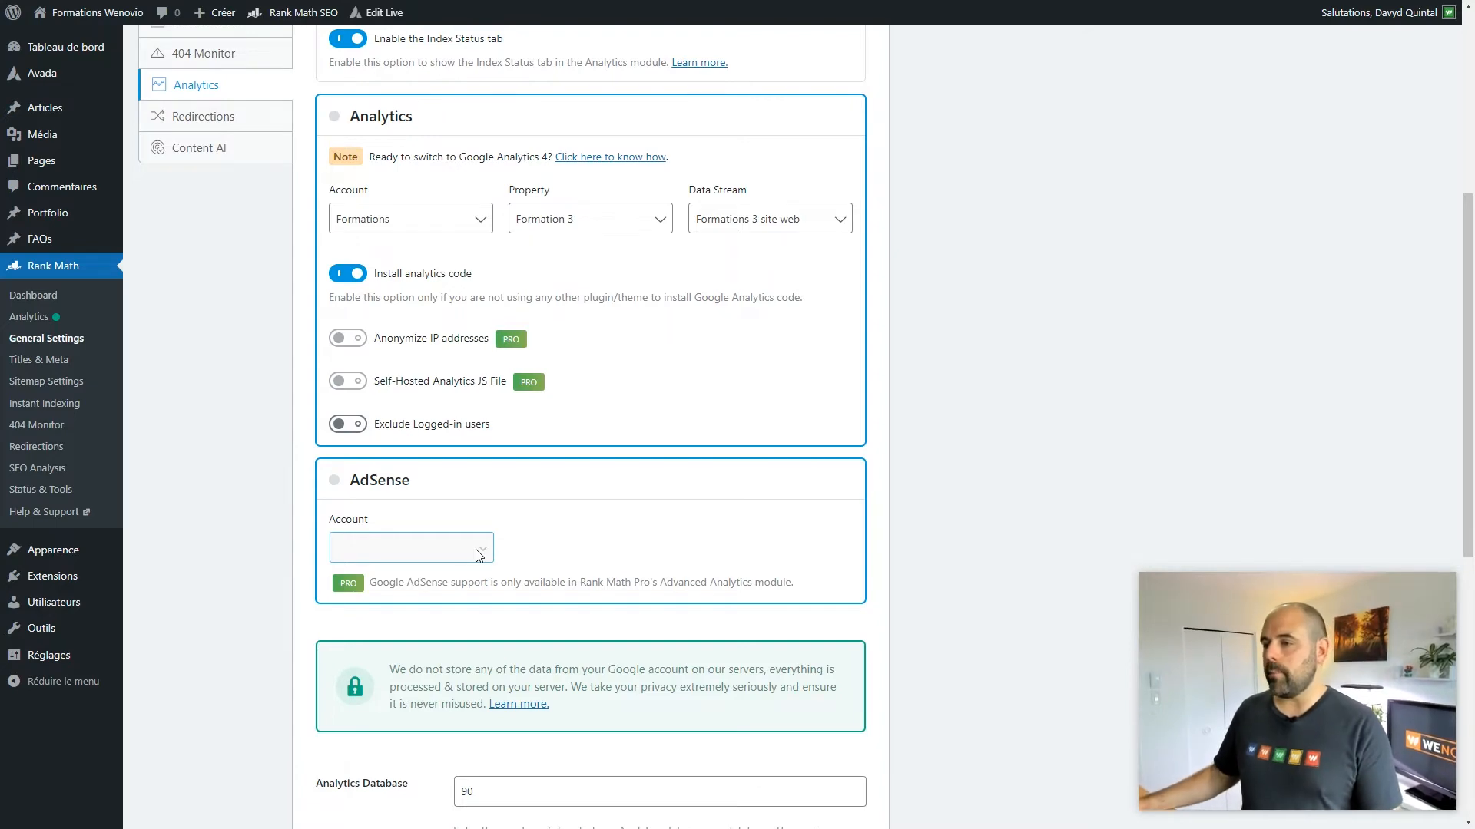
scroll(760, 453, up, 1)
scroll(768, 442, up, 5)
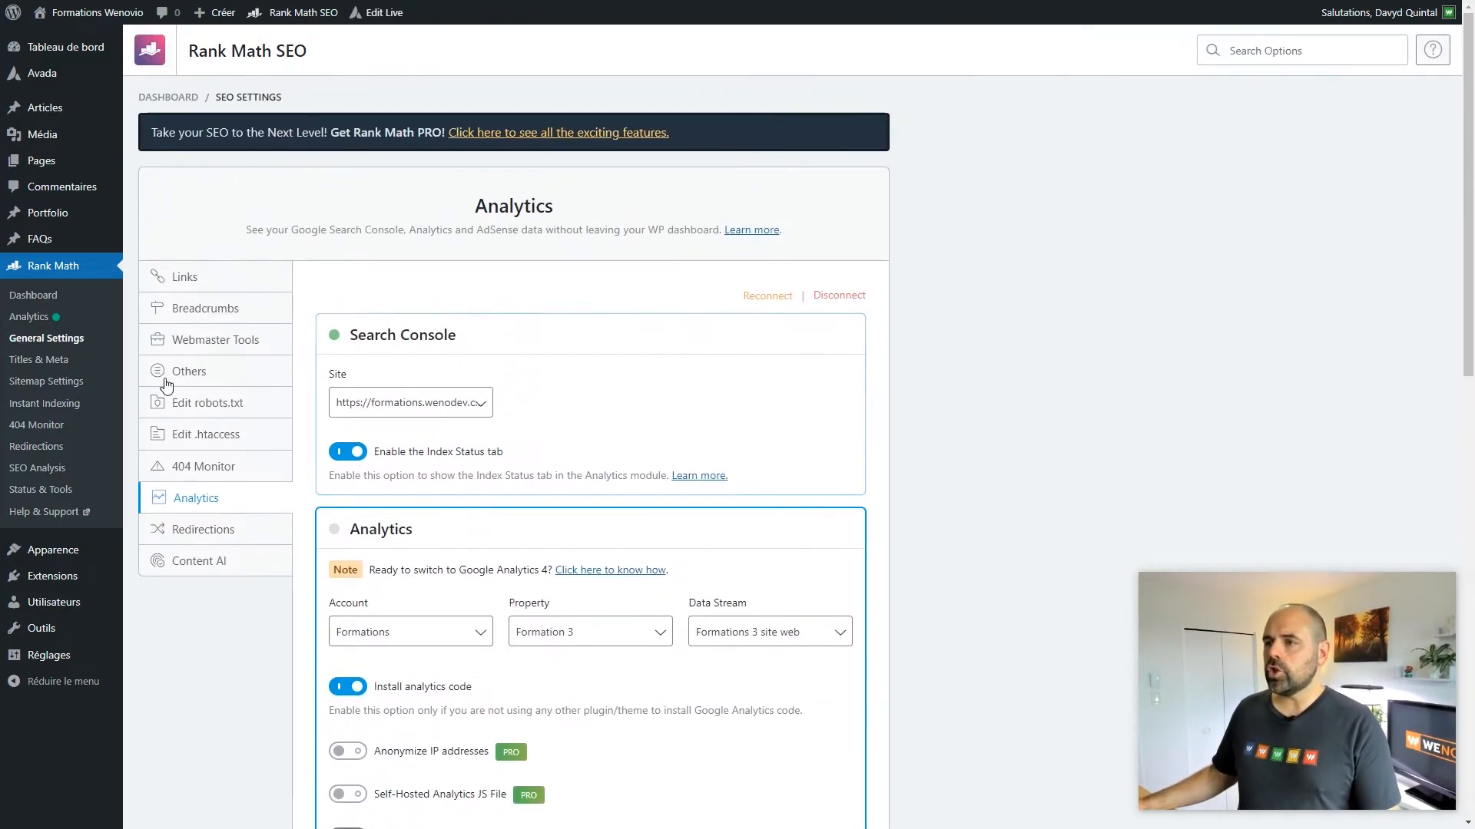
scroll(592, 468, down, 4)
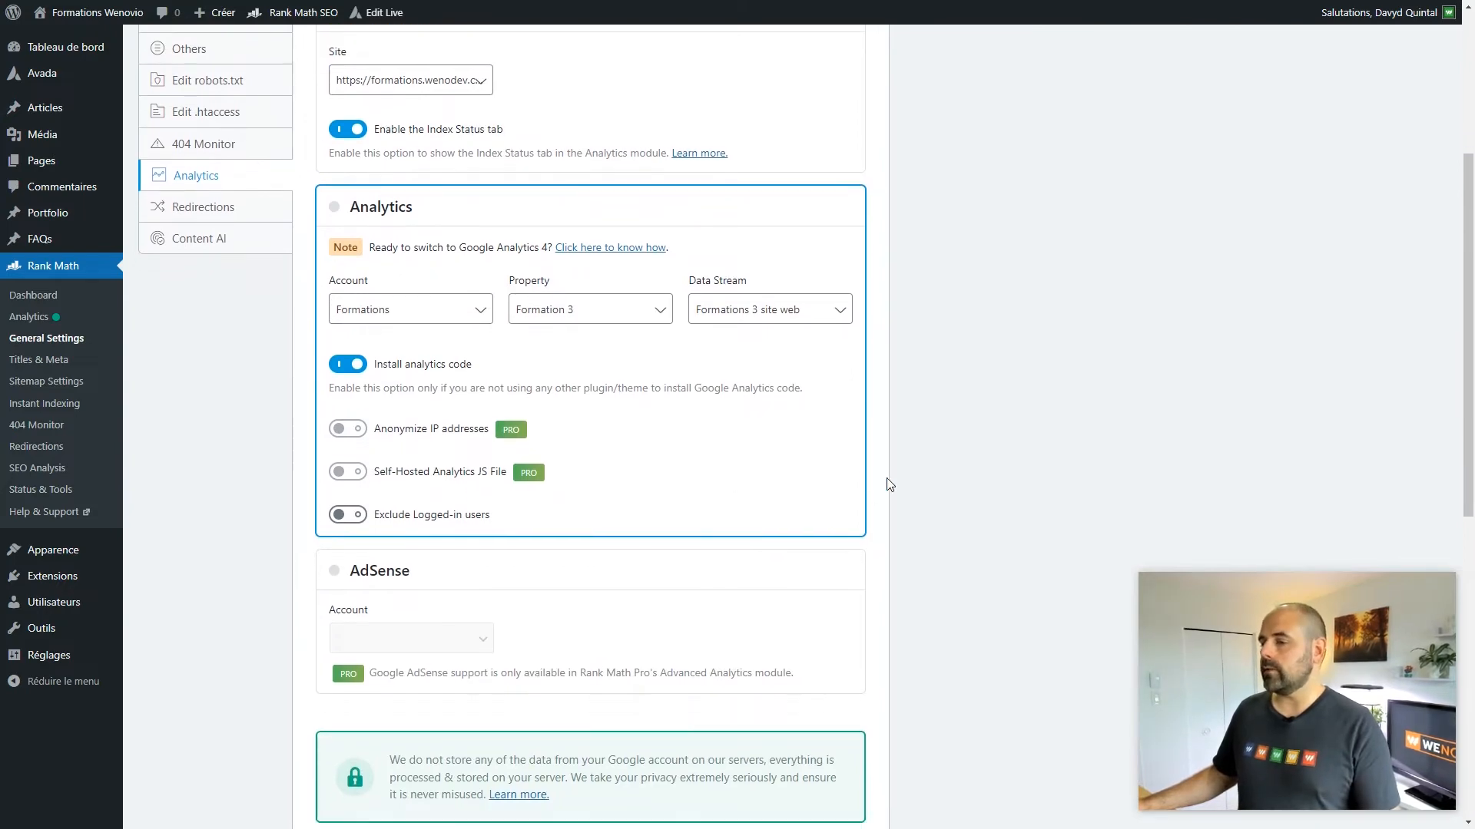
scroll(882, 484, down, 9)
click(837, 729)
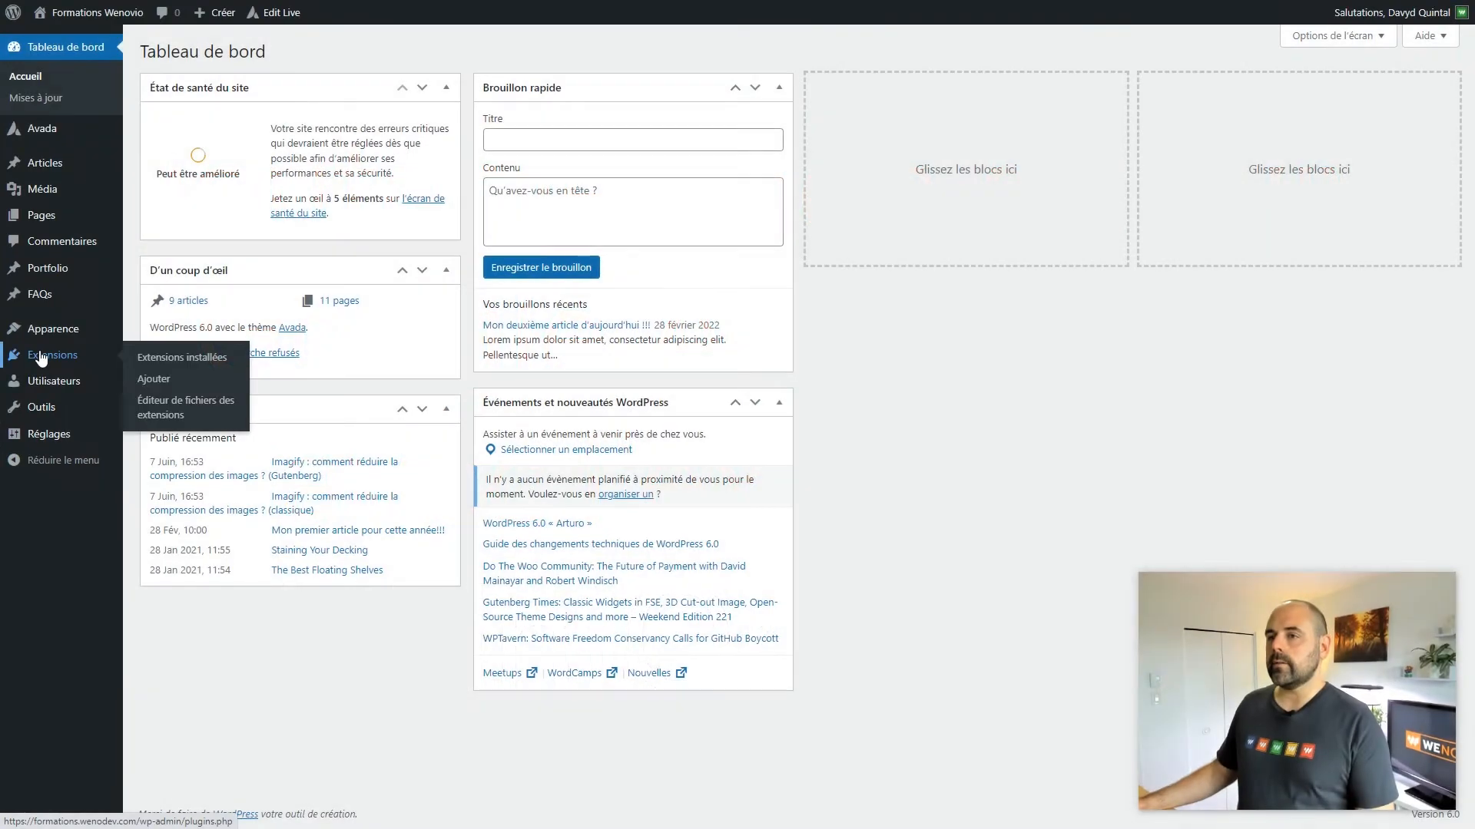
Search the WordPress plugin directory for "all in one seo" and activate the All in One SEO plugin
click(29, 344)
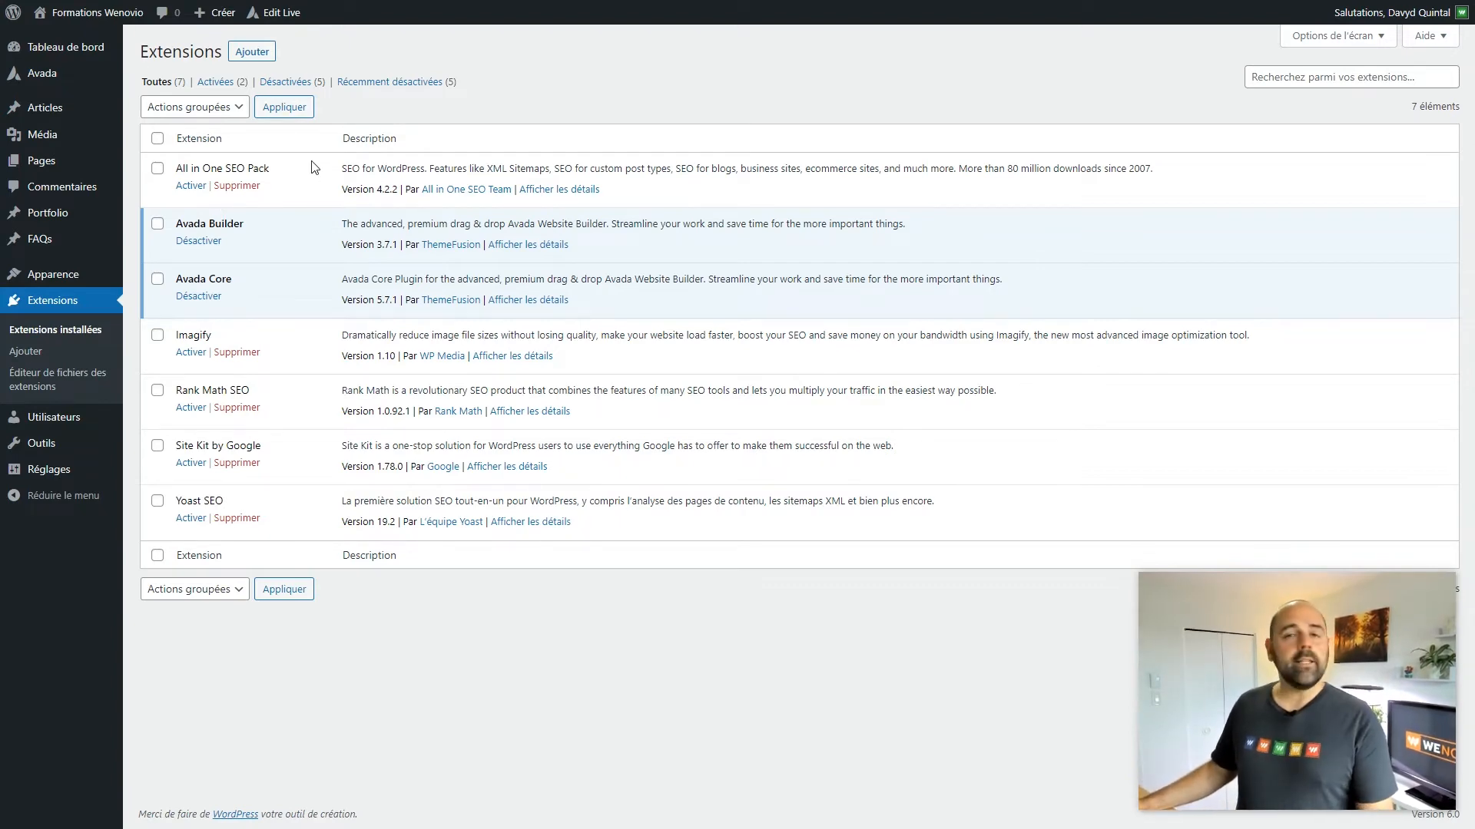
click(253, 52)
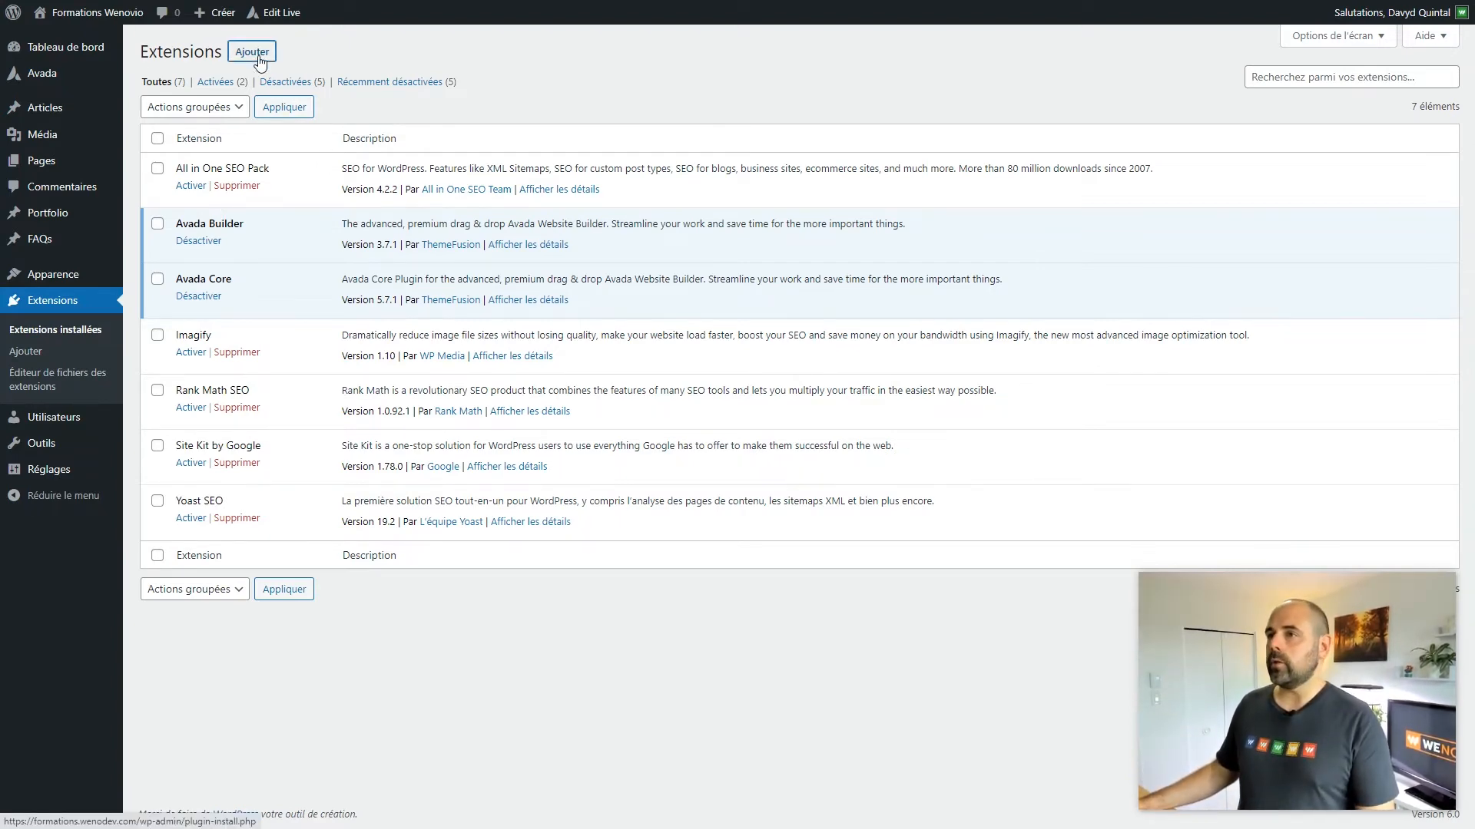
click(1272, 97)
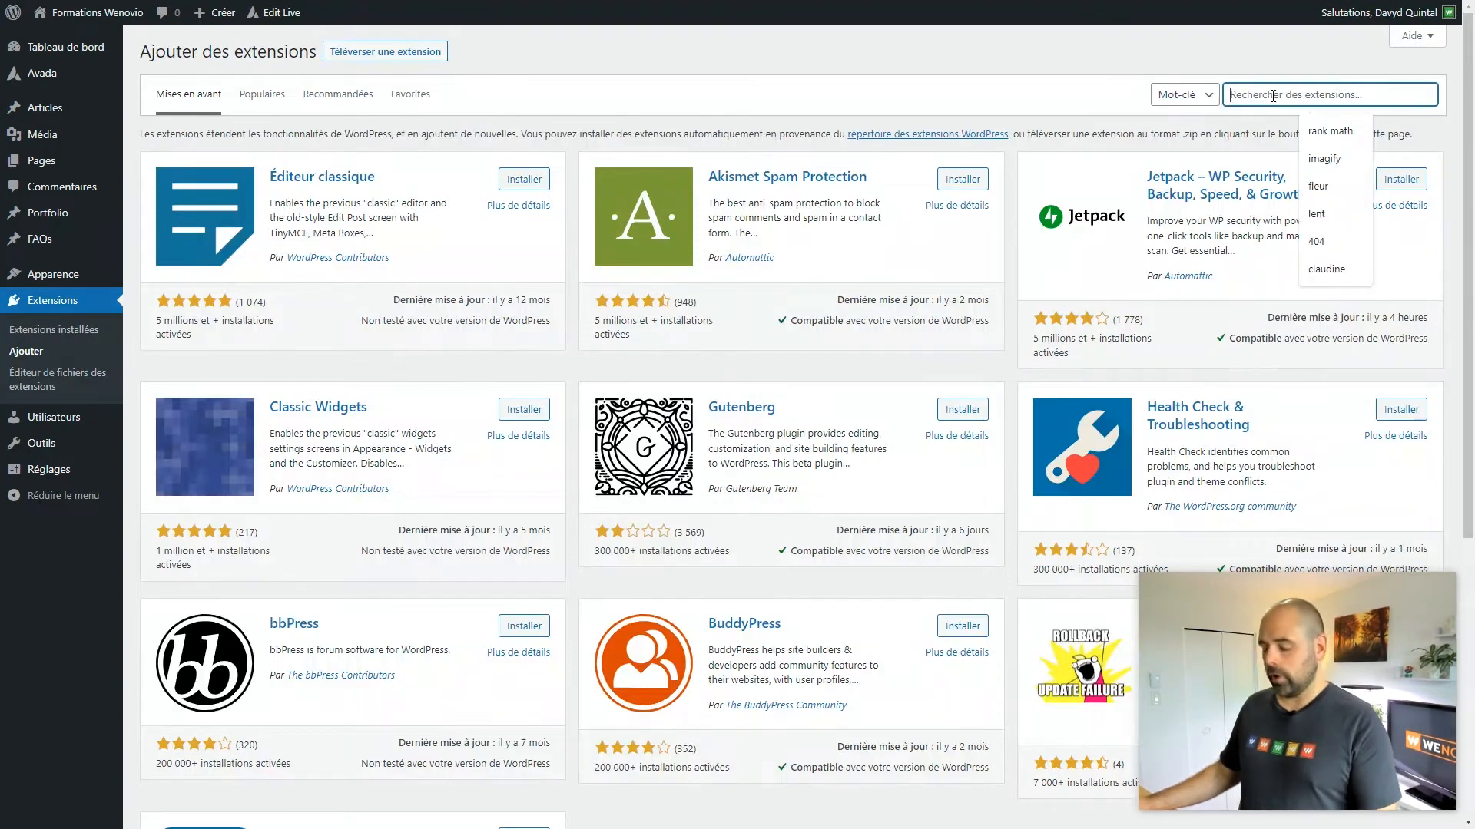
text(all in one seo)
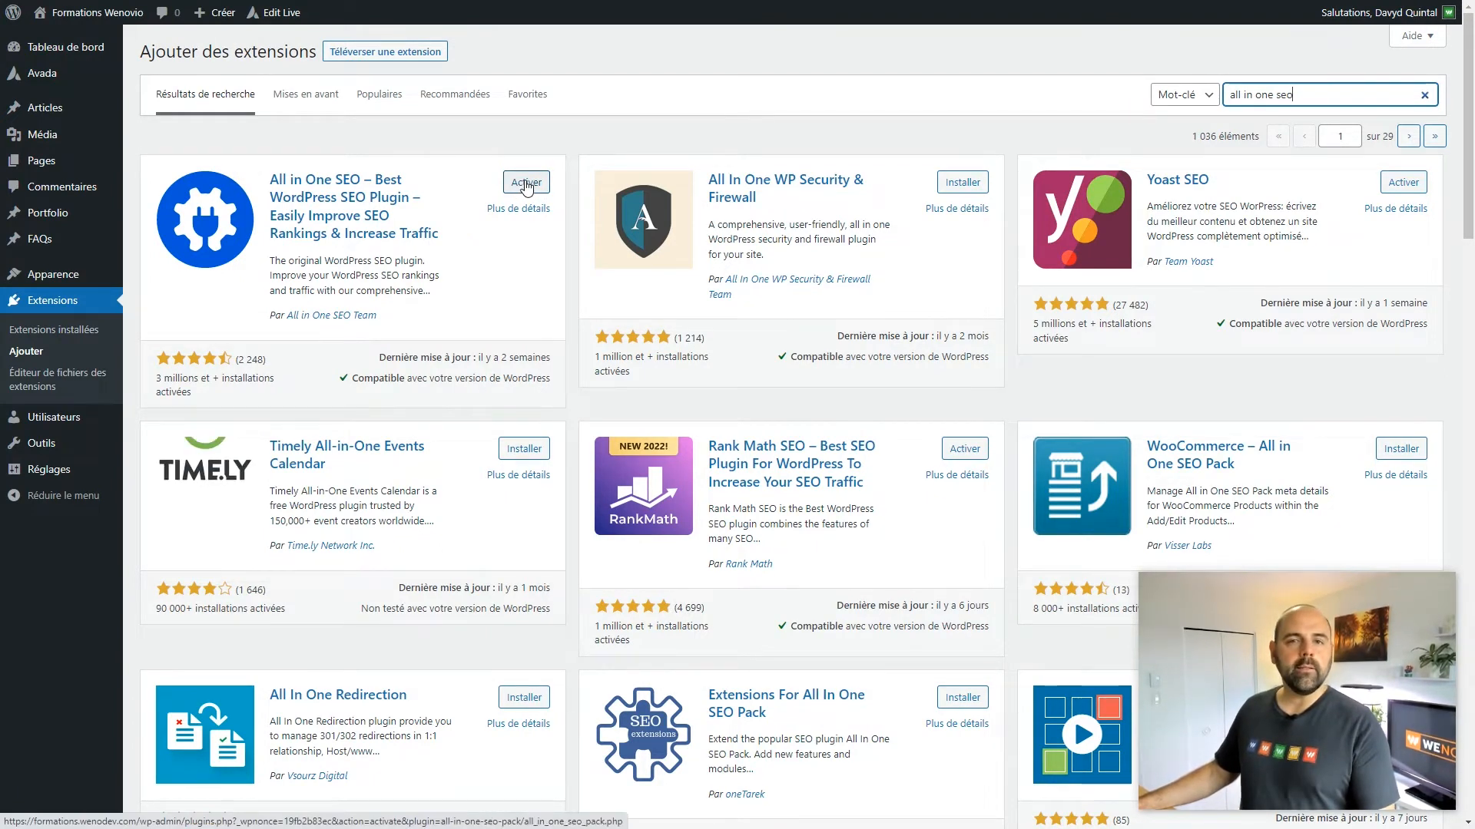
click(527, 184)
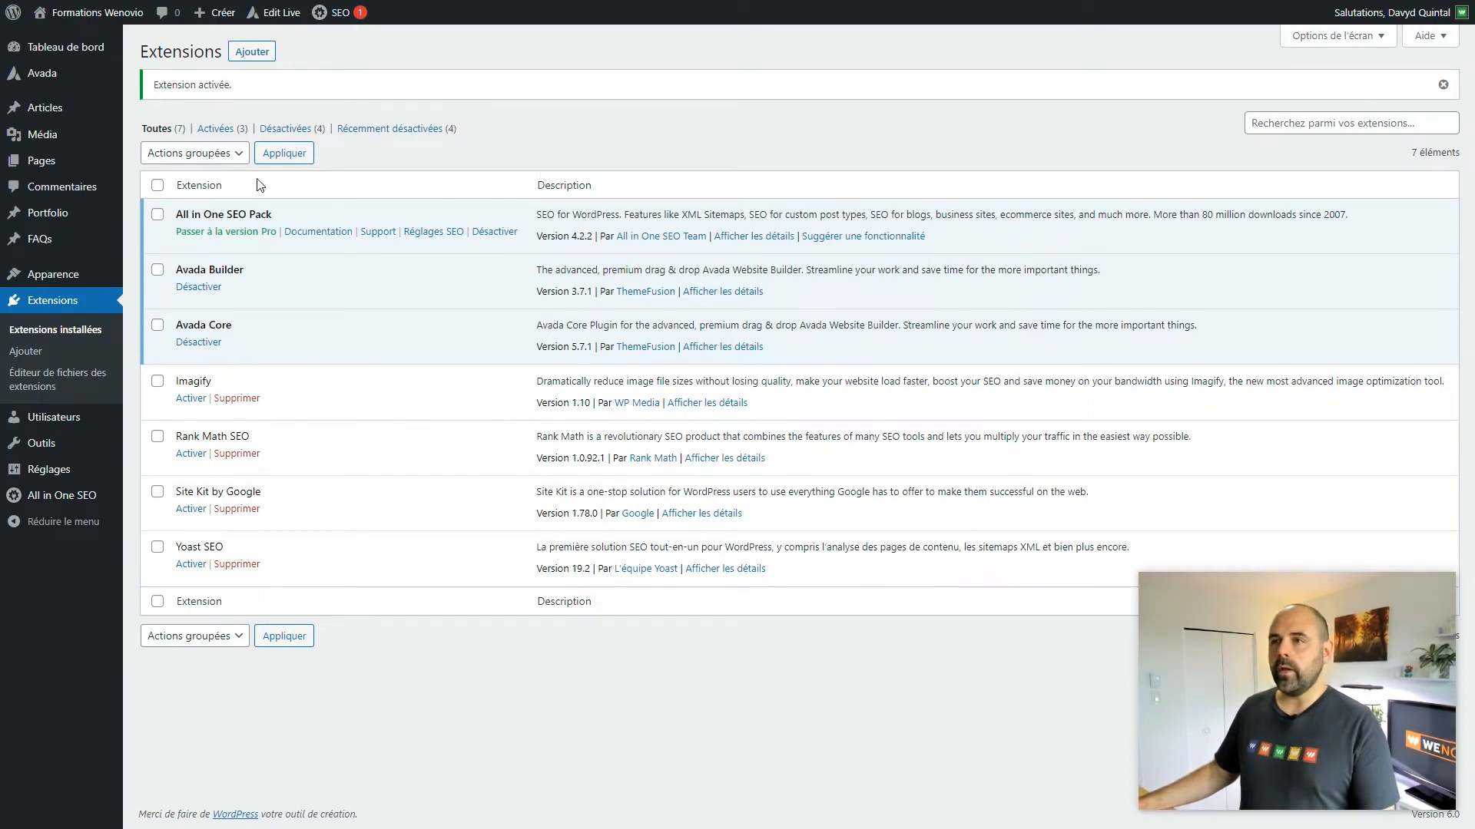
Dismiss the All in One SEO notifications and show the Google Analytics option under Webmaster Tools in its general settings
mouse_move(19, 505)
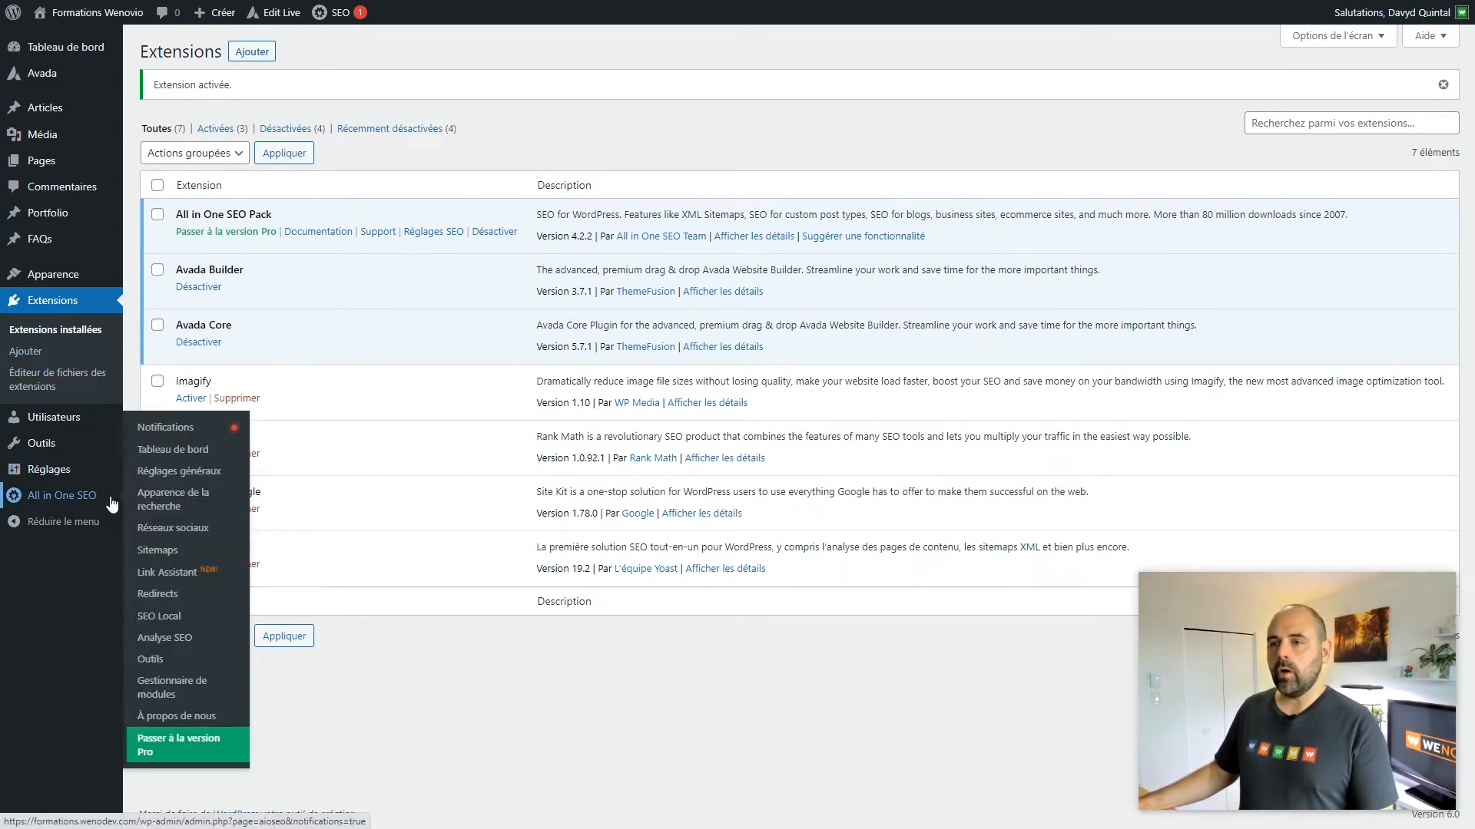
click(68, 500)
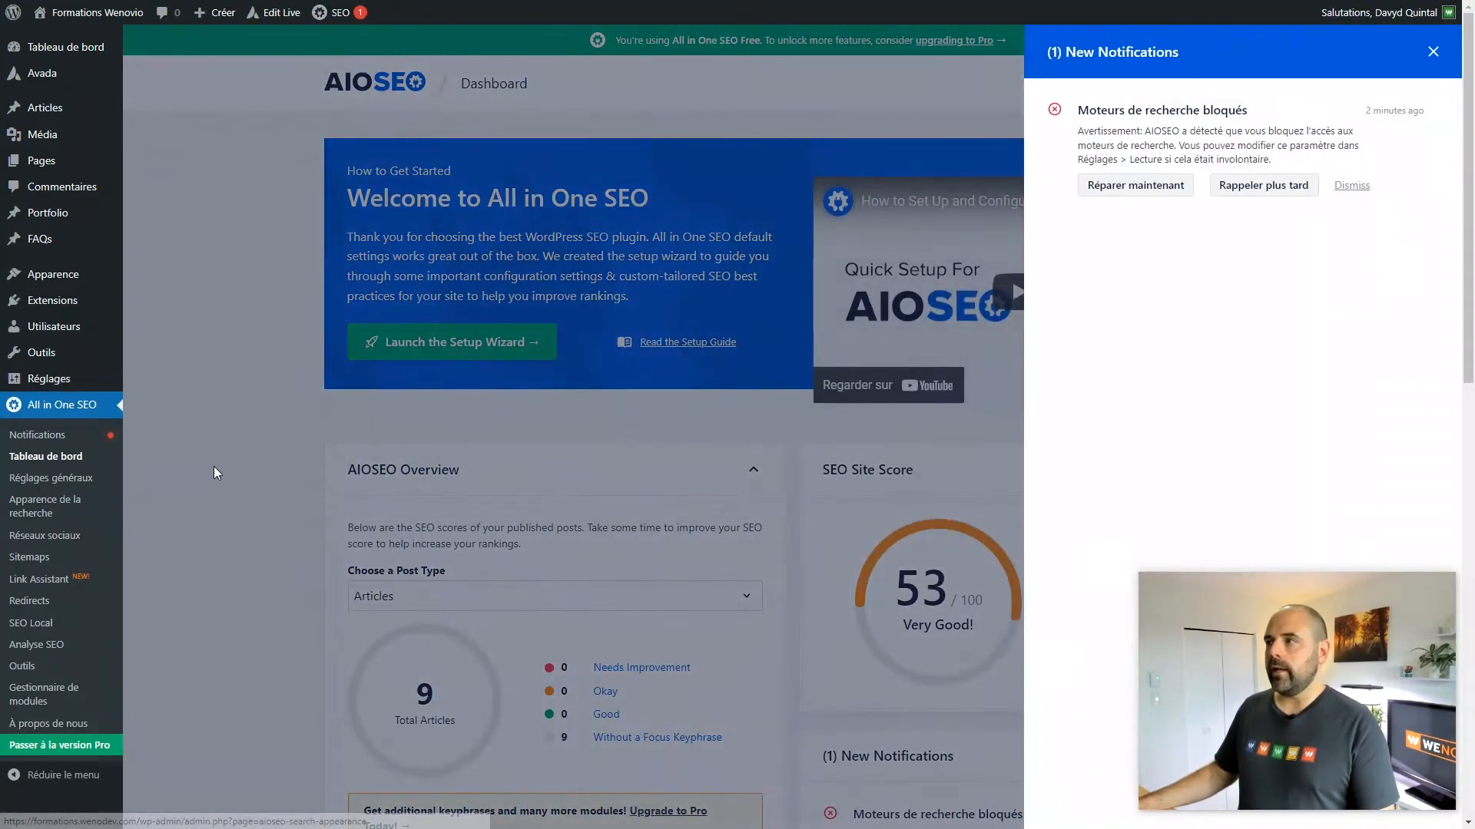
click(215, 467)
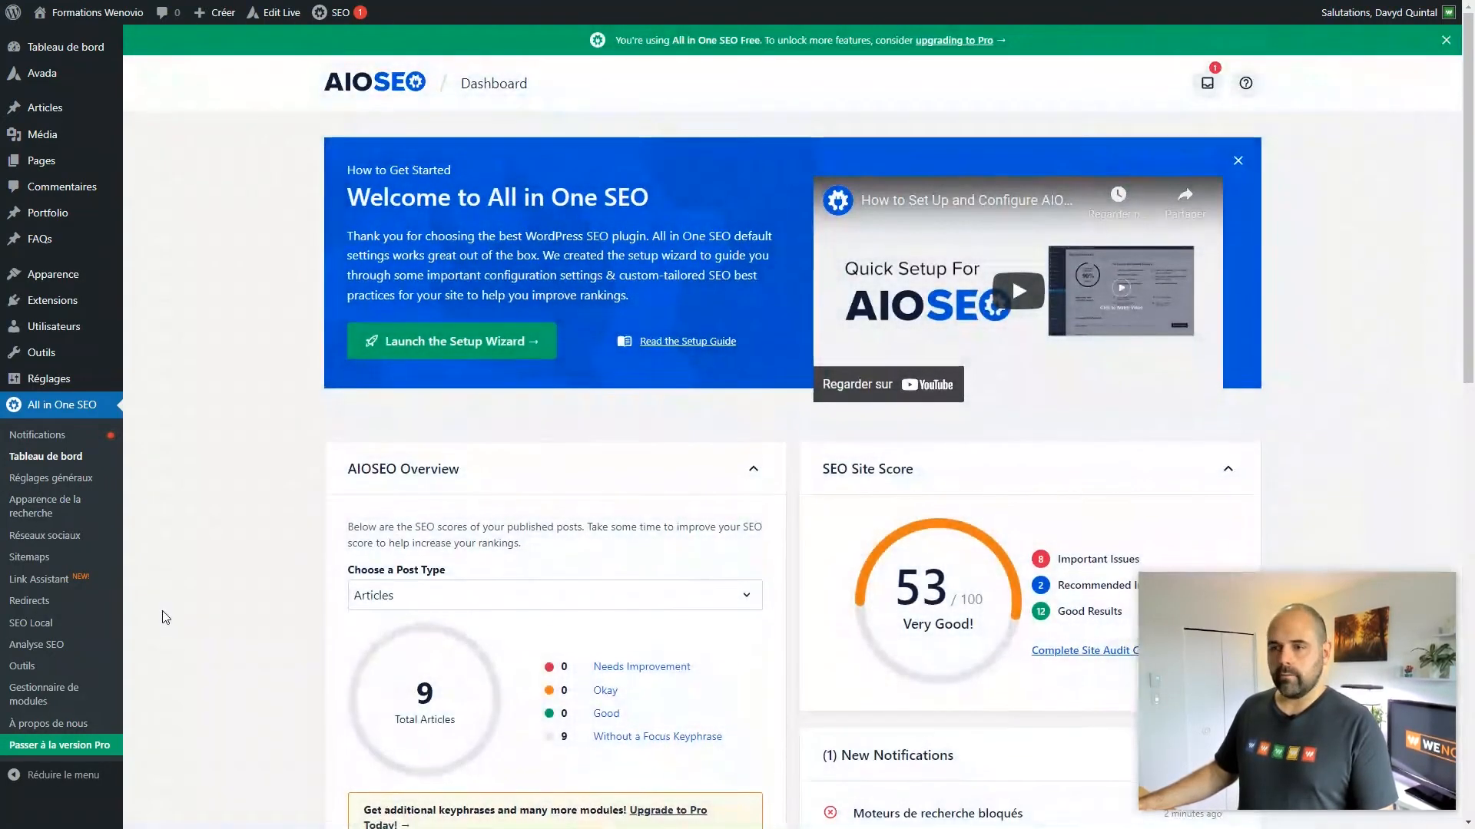
scroll(162, 611, down, 3)
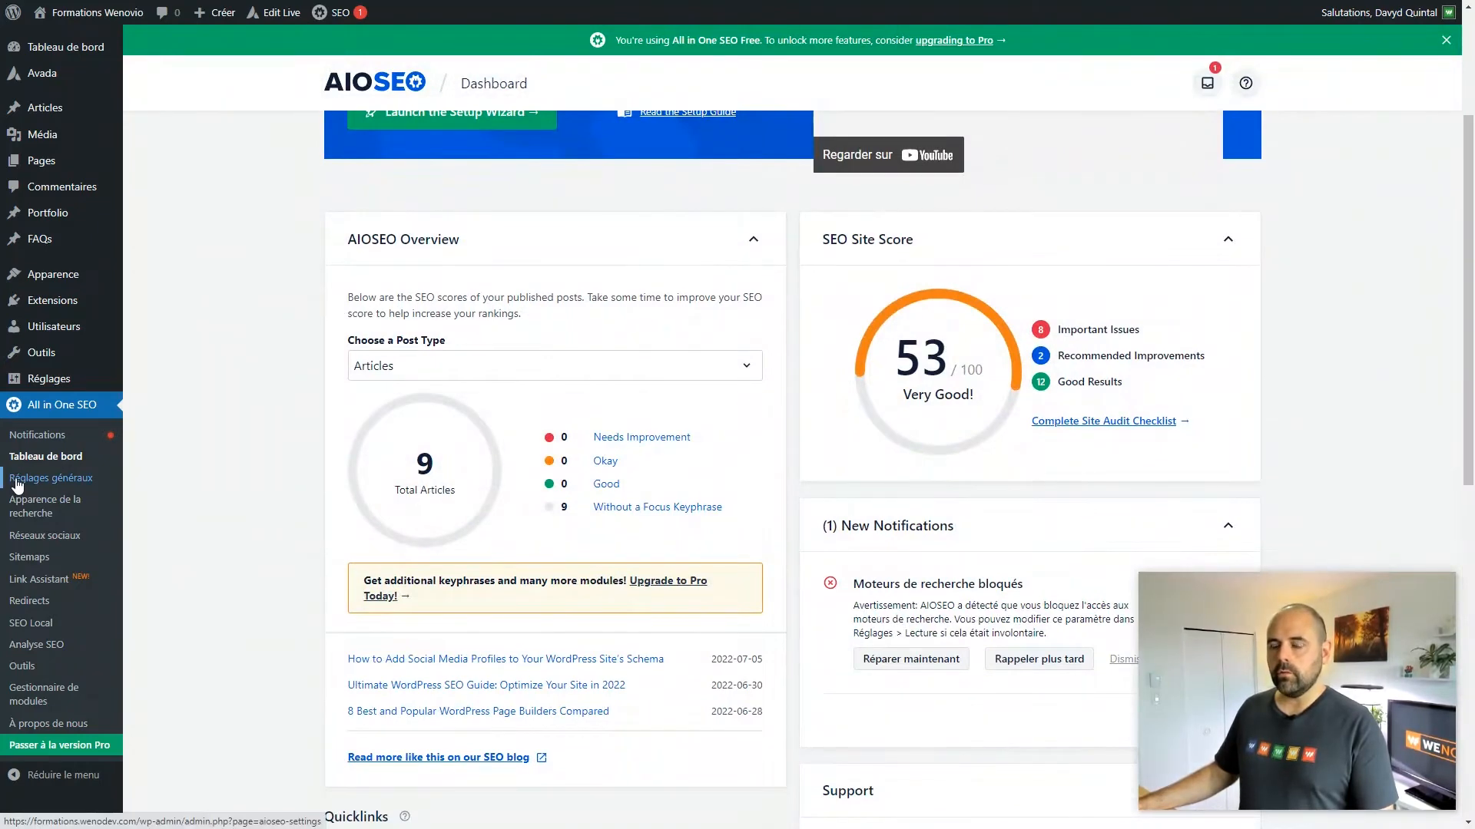
click(17, 484)
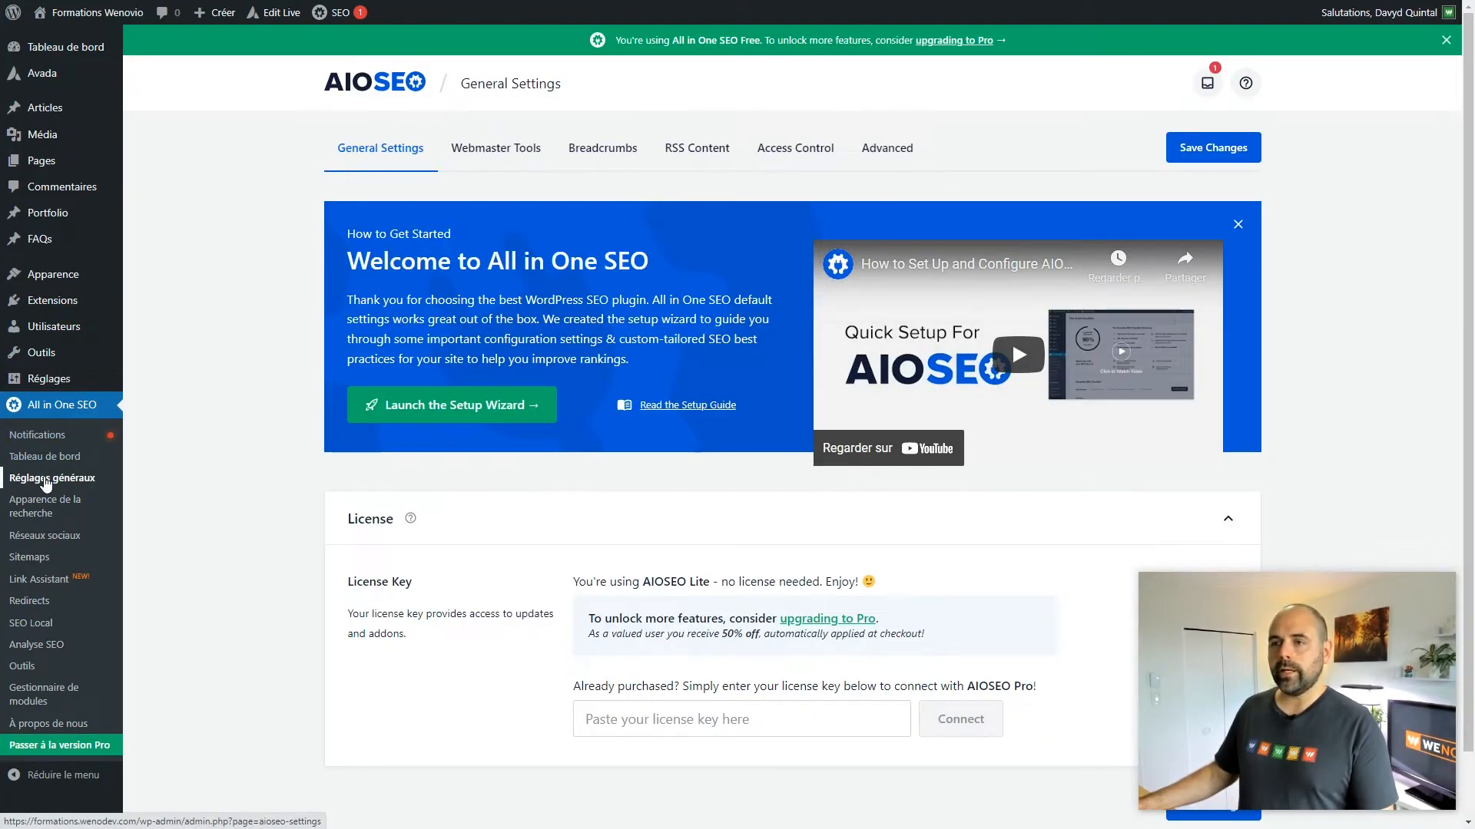
click(511, 159)
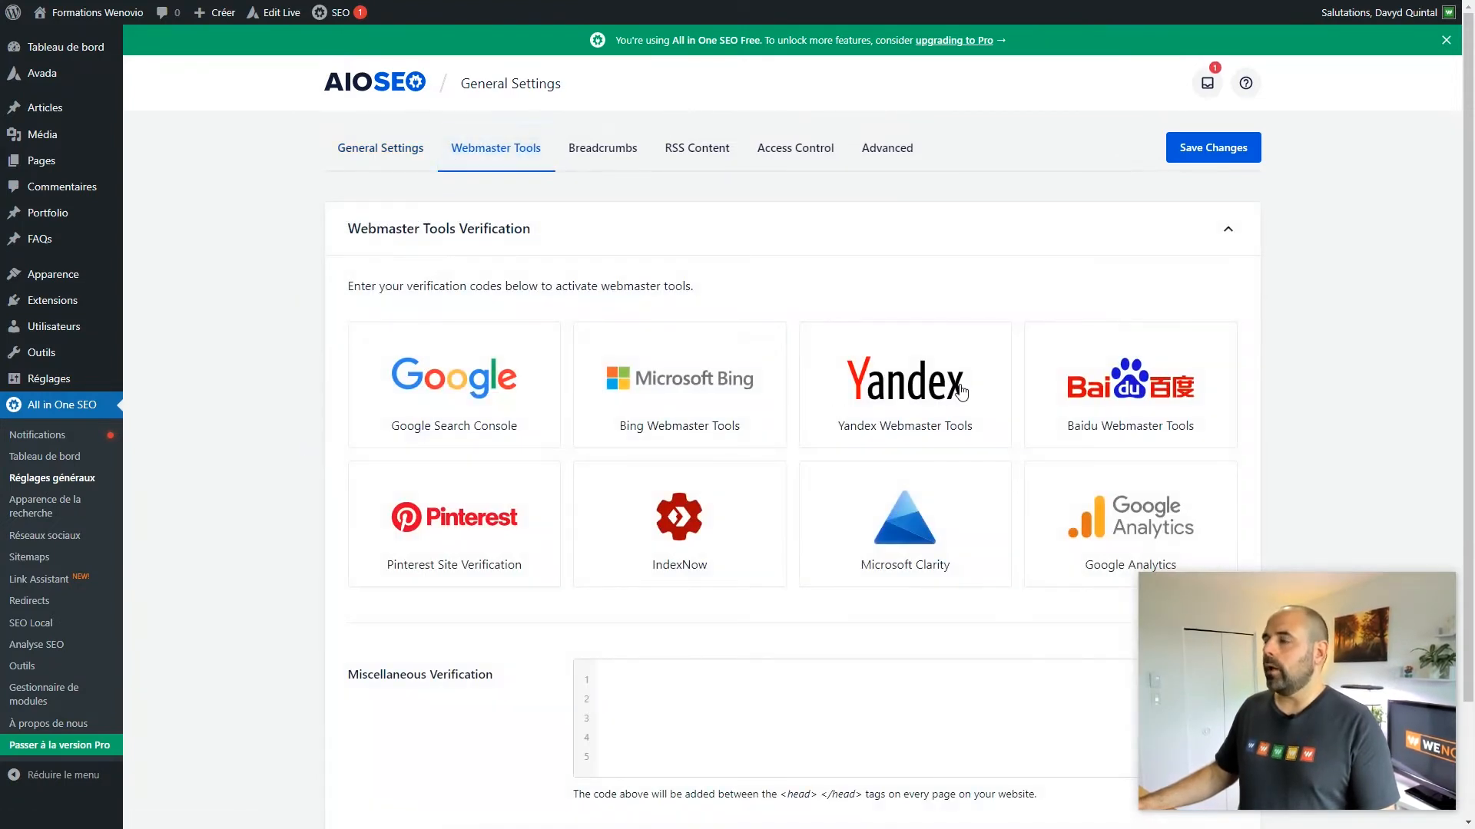
scroll(963, 392, down, 1)
scroll(998, 399, down, 3)
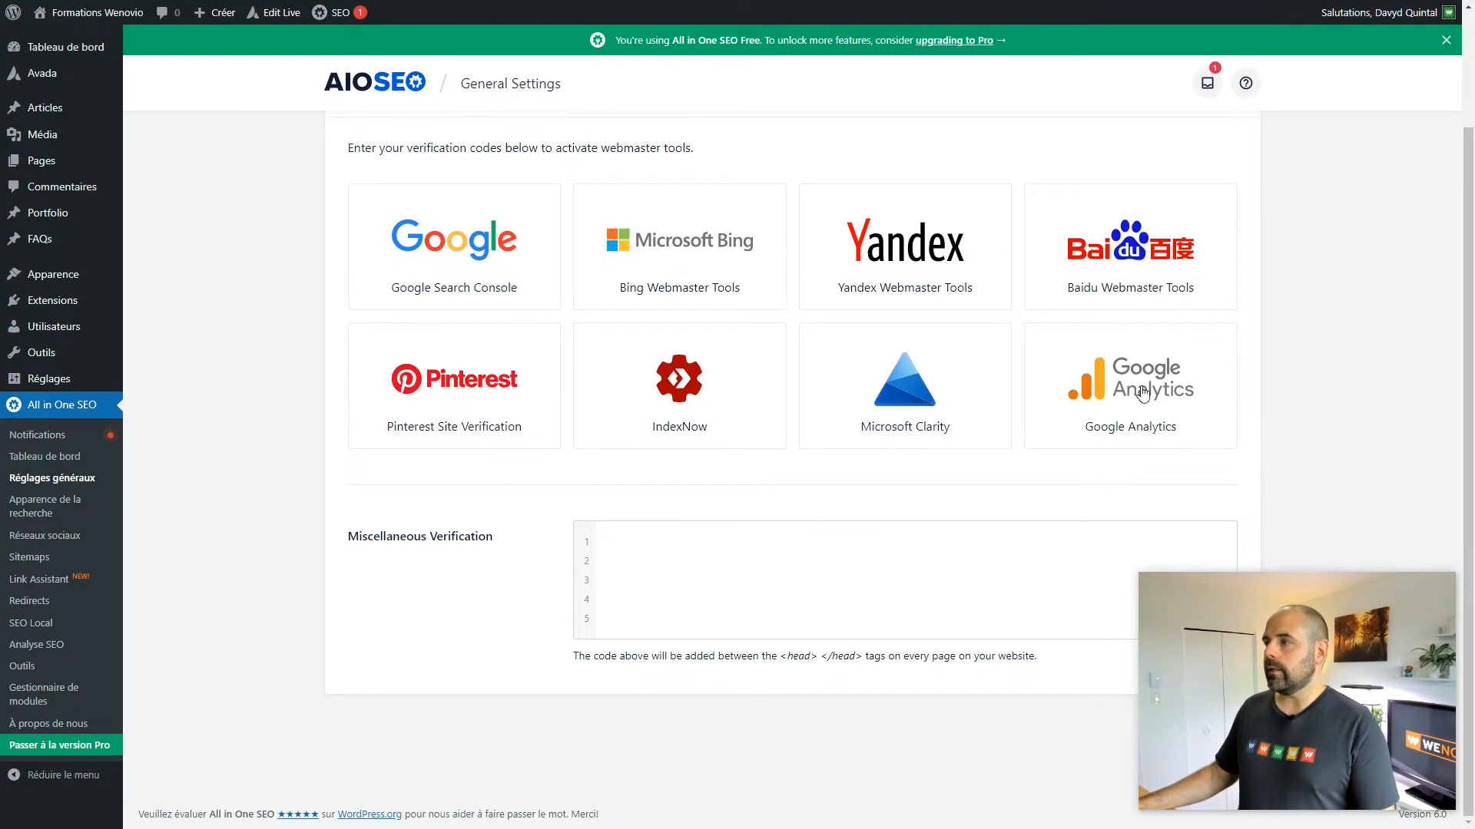
Open the Google Analytics option in the webmaster tools and start editing the Miscellaneous Verification code field
click(1121, 394)
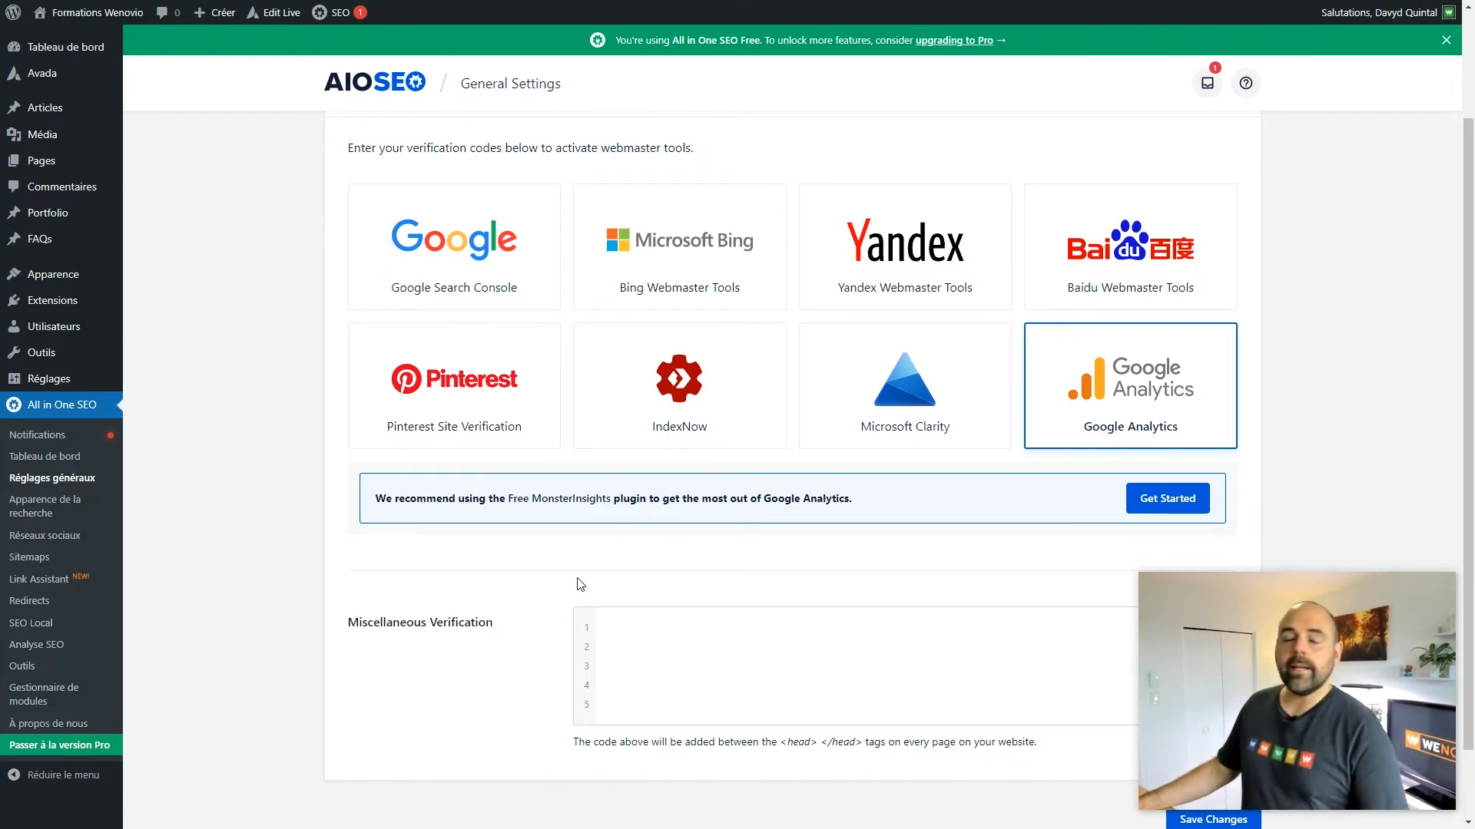
scroll(527, 601, down, 1)
click(614, 546)
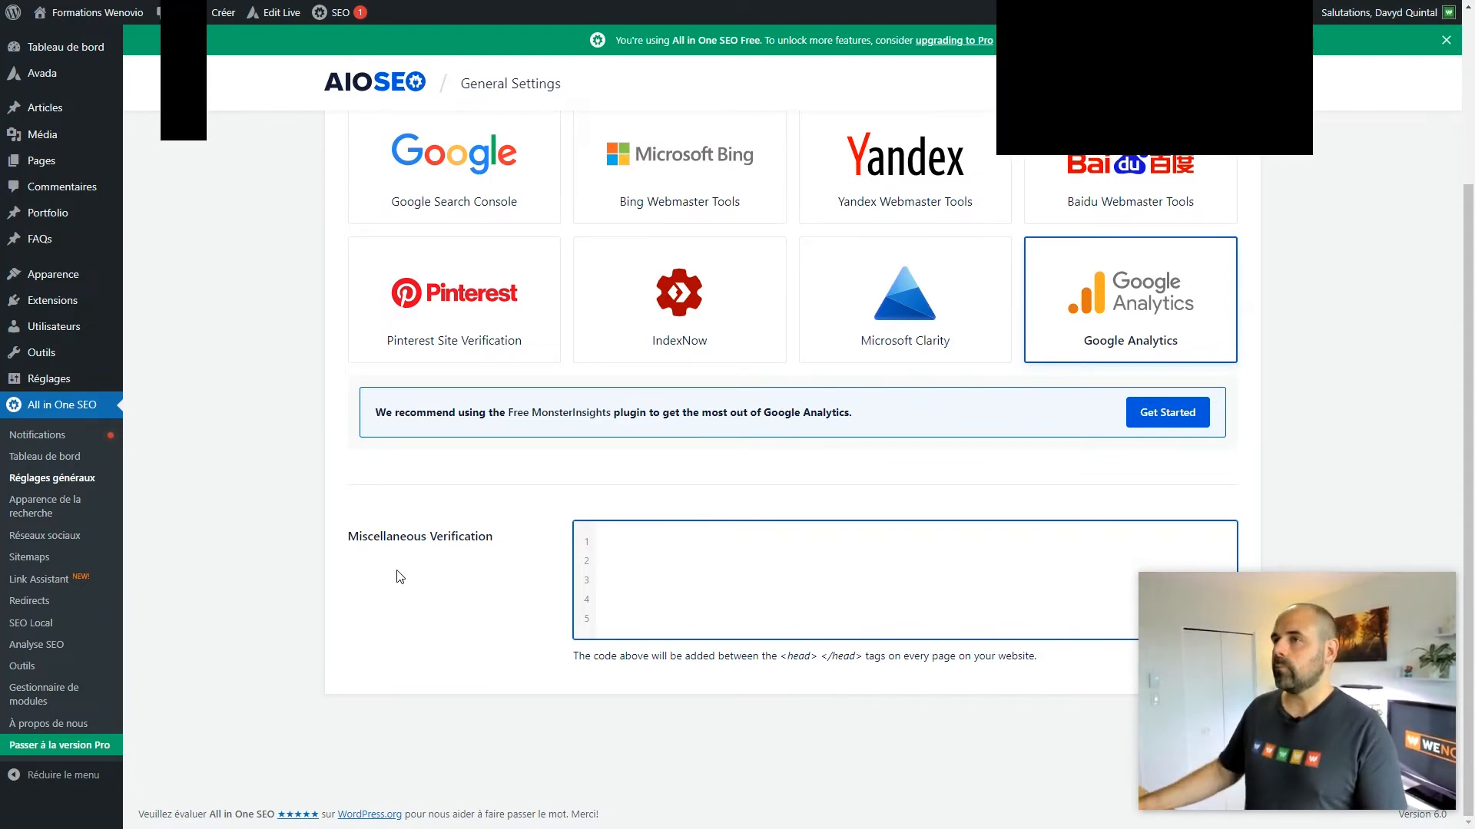
Switch to Google Analytics and copy the Global site tag (gtag.js) snippet from the web data stream's tagging instructions
key(ctrl+Tab)
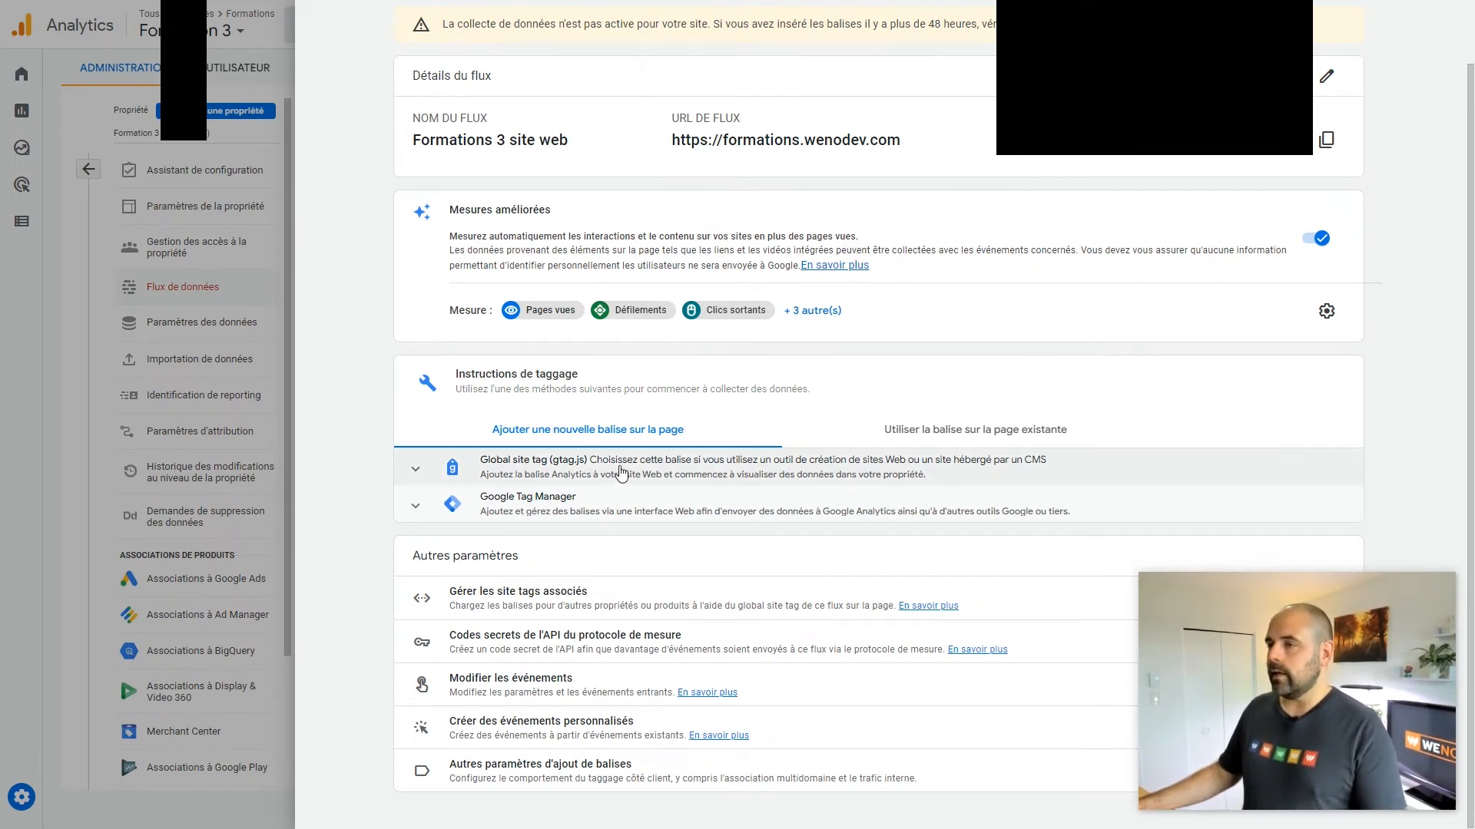
click(530, 513)
click(566, 468)
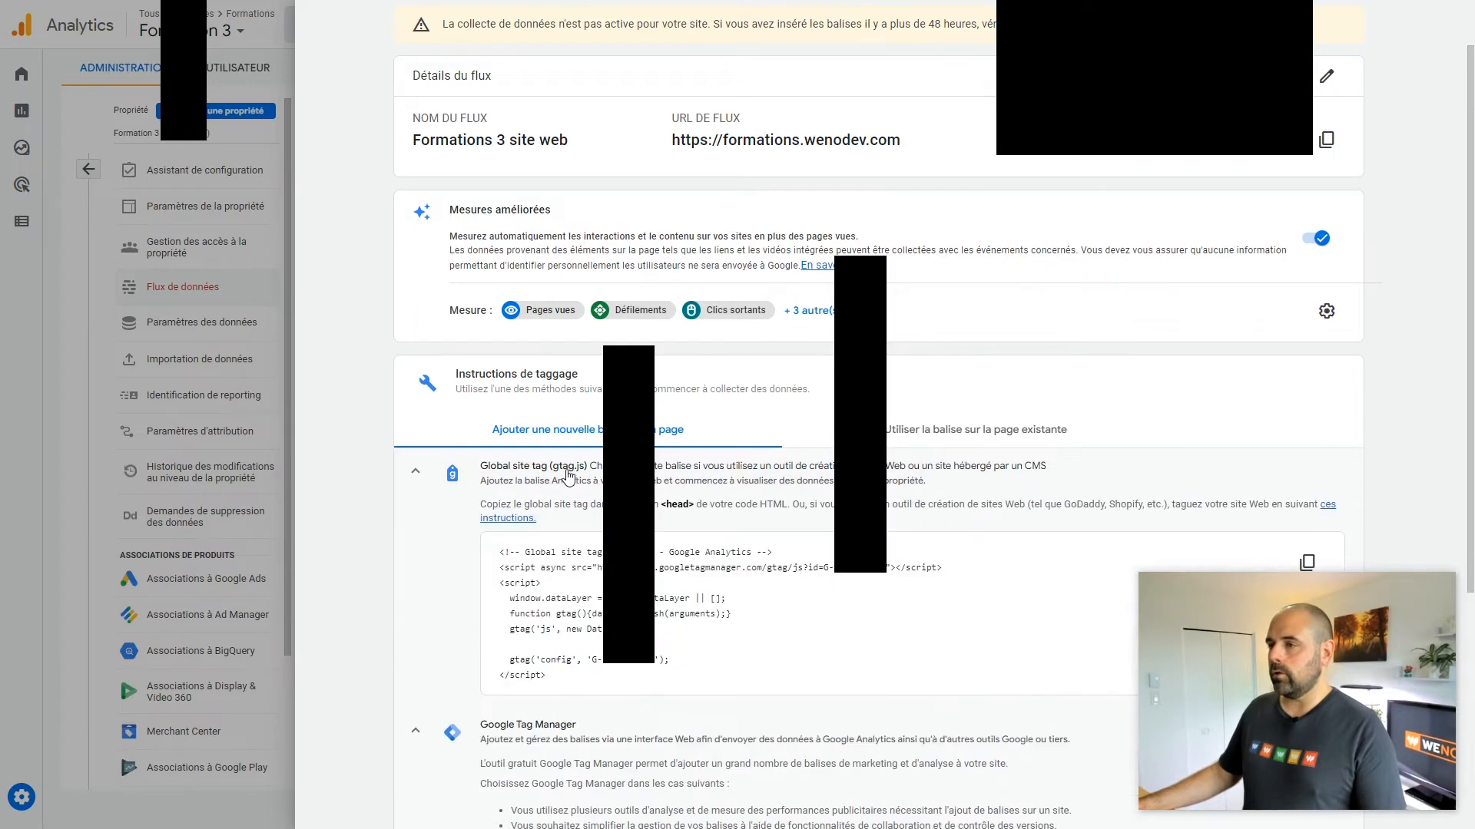
scroll(561, 476, down, 4)
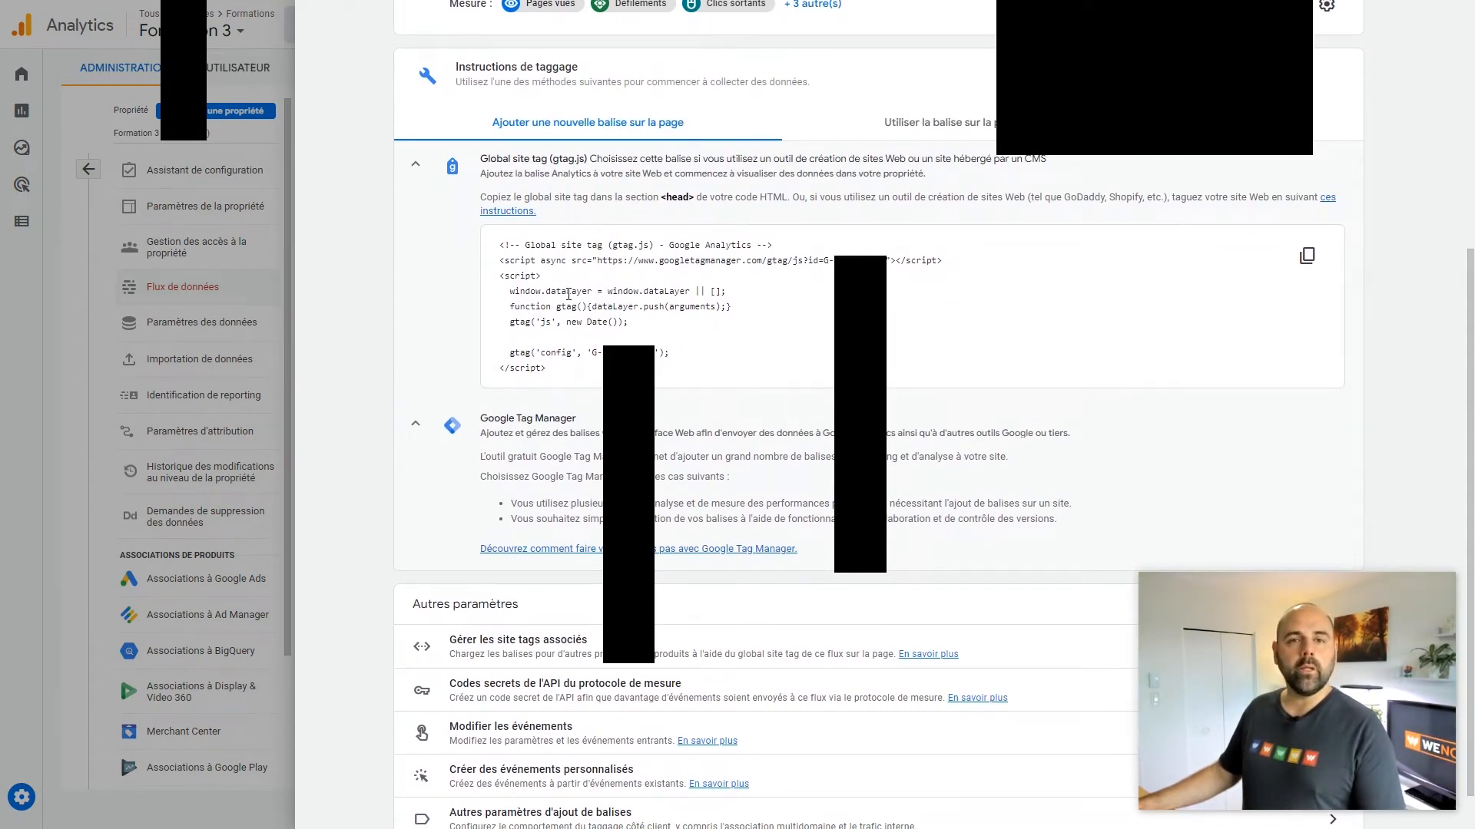
click(1307, 255)
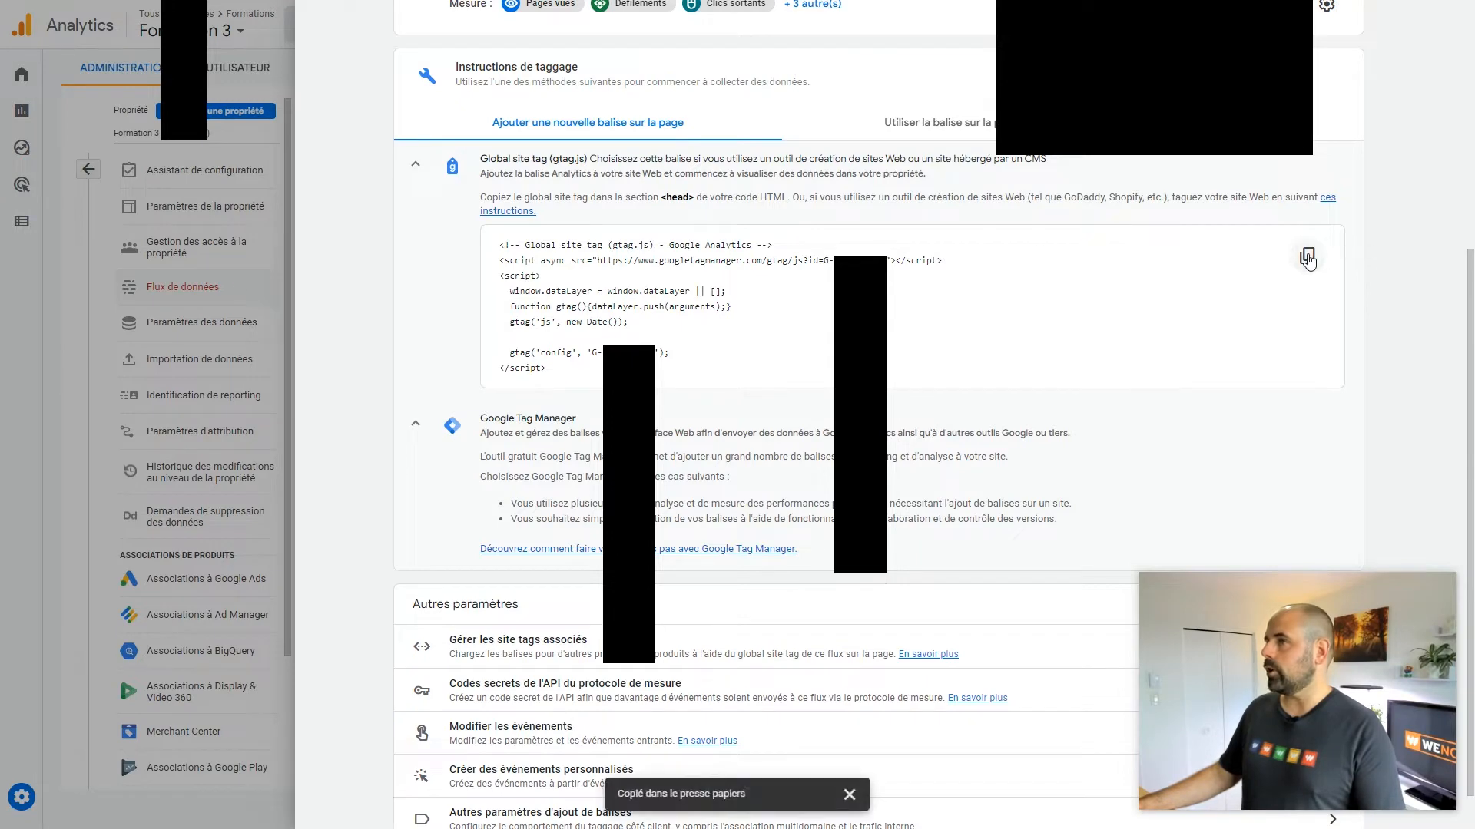
Switch back to WordPress and paste the copied gtag.js snippet into All in One SEO's Miscellaneous Verification field
key(ctrl+Tab)
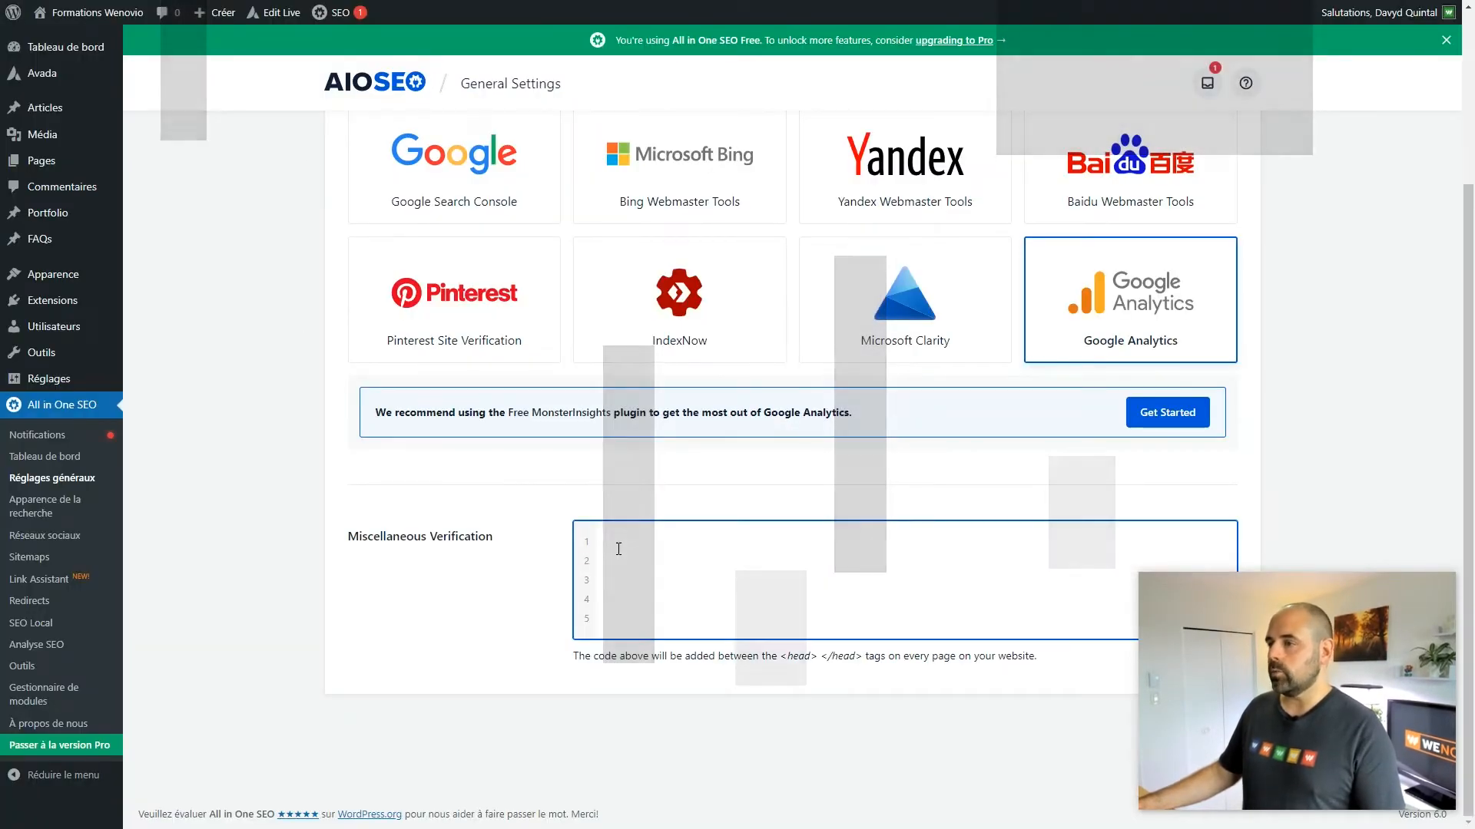
key(ctrl+v)
scroll(1067, 405, down, 1)
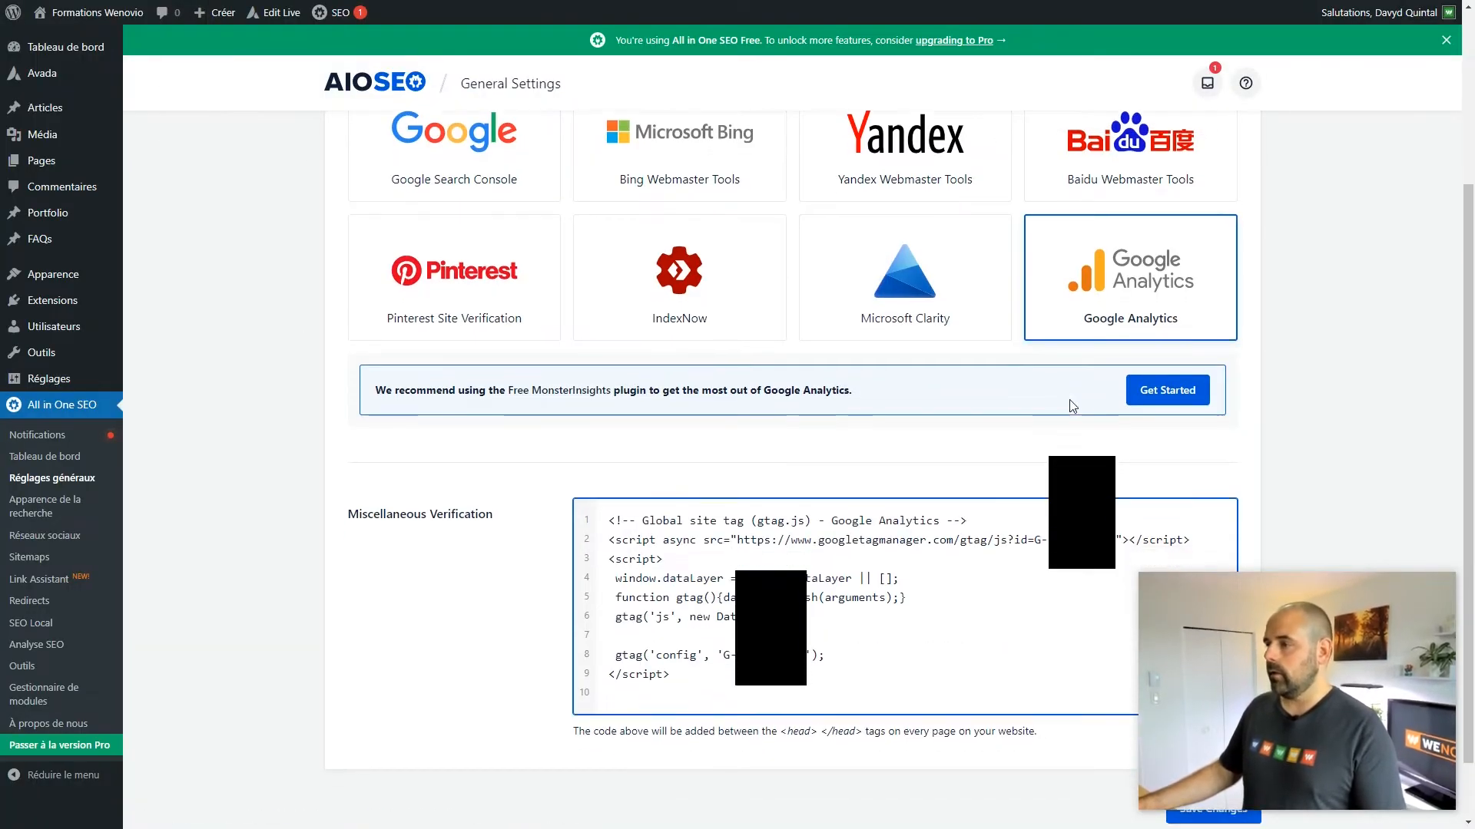
click(1221, 742)
mouse_move(1261, 504)
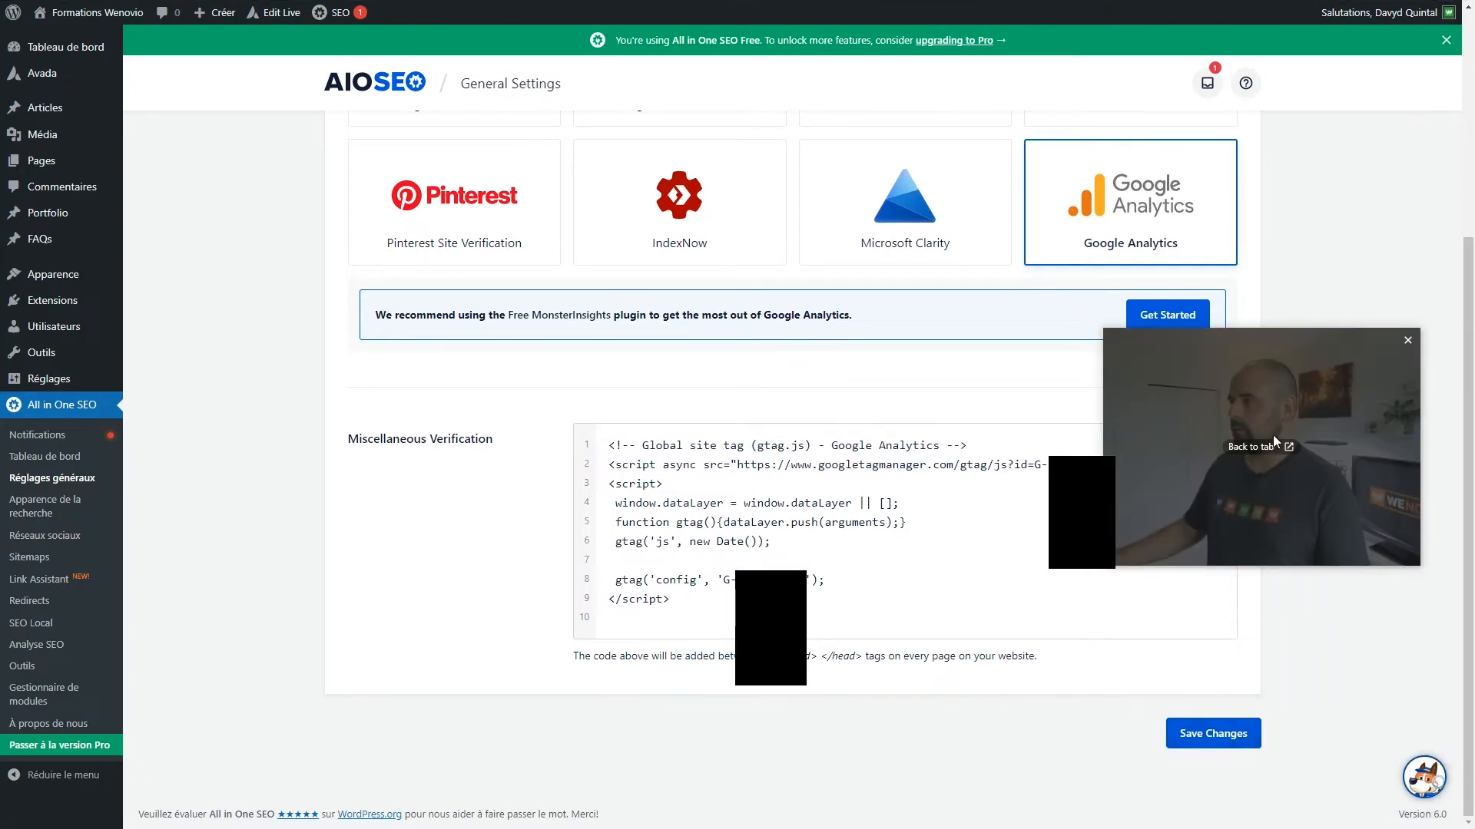
drag(1292, 415, 1311, 652)
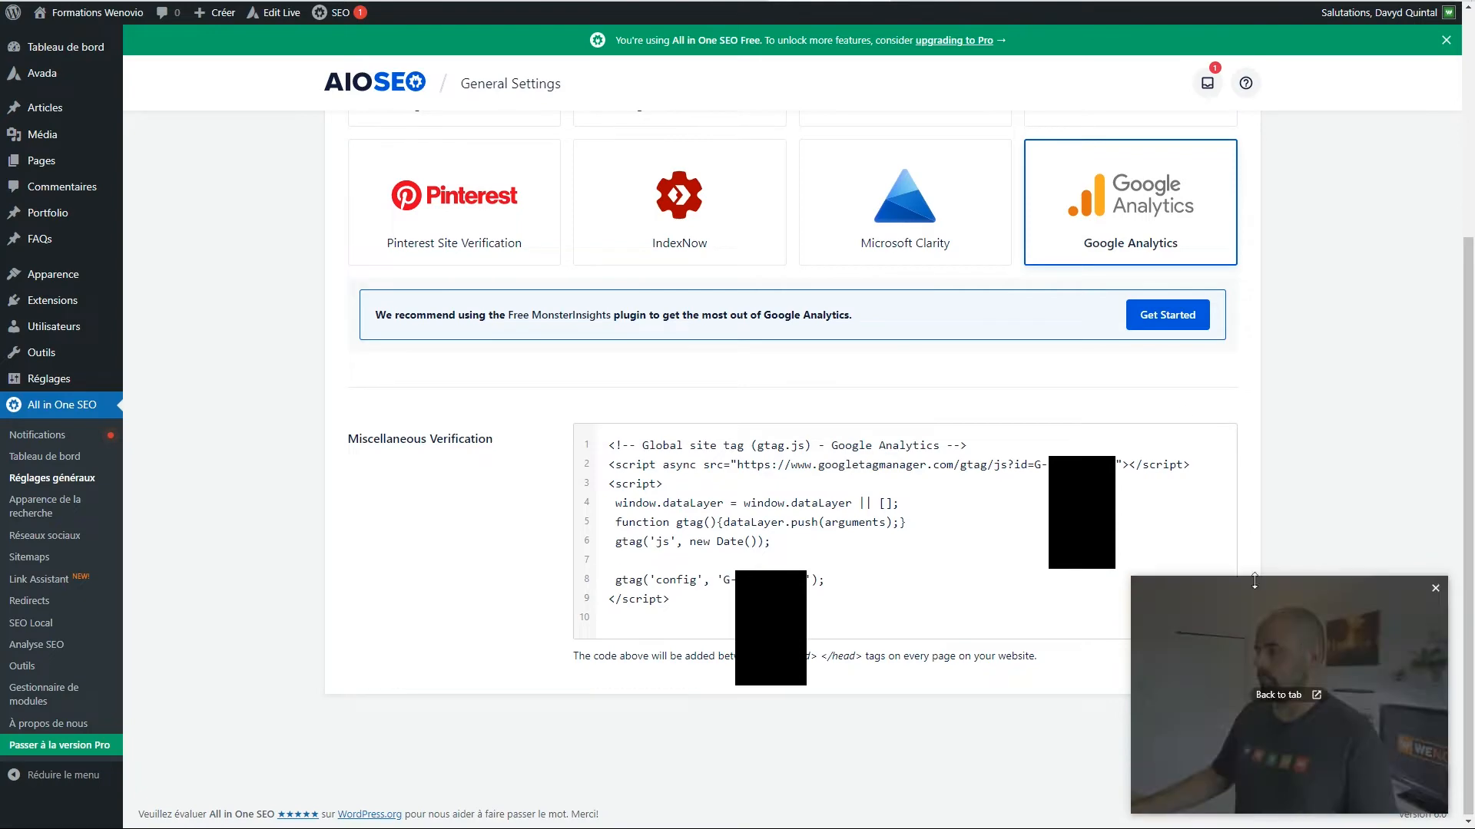
drag(1290, 618, 1302, 389)
scroll(869, 284, up, 4)
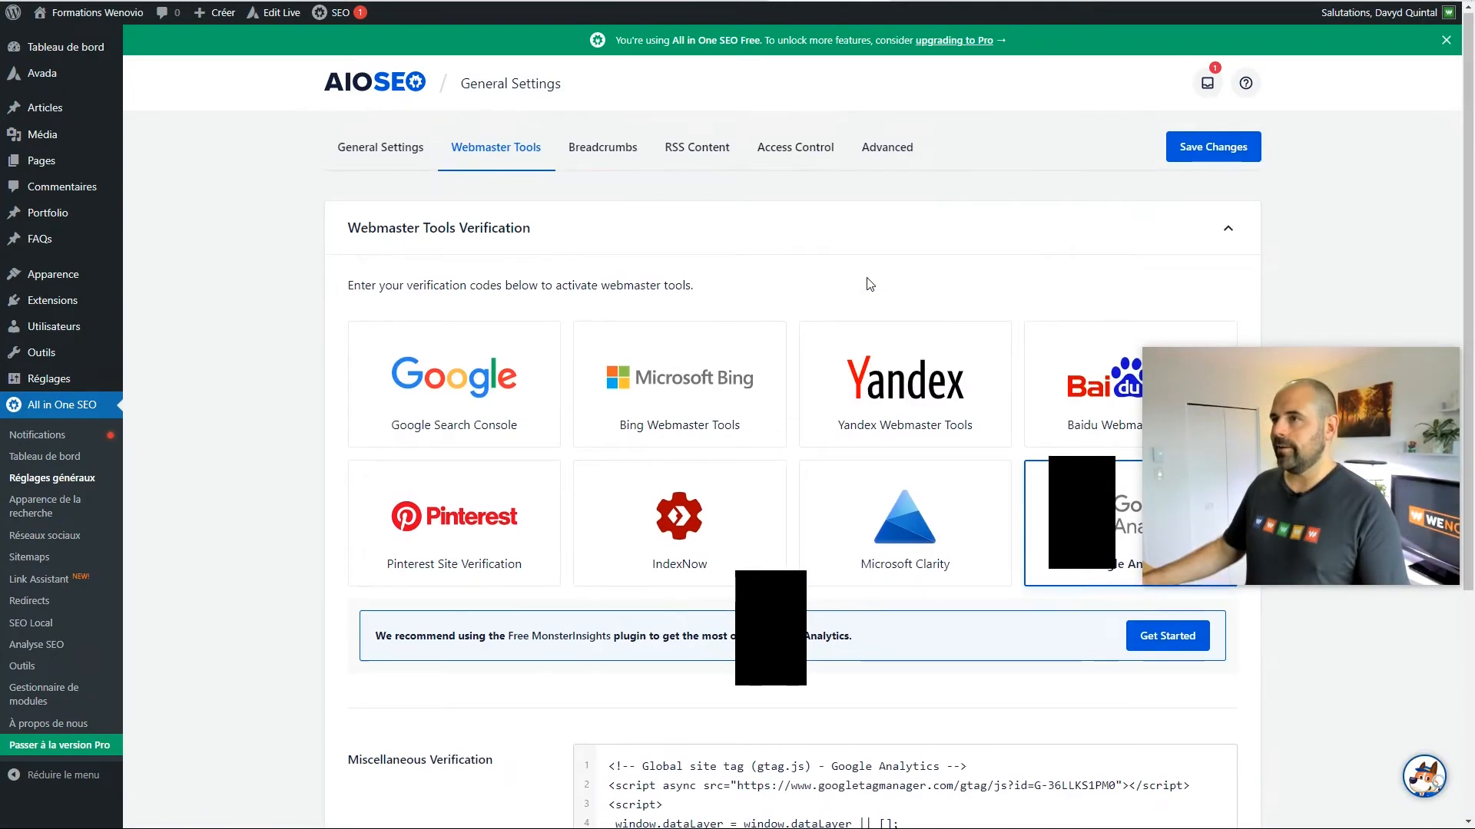
scroll(845, 338, down, 4)
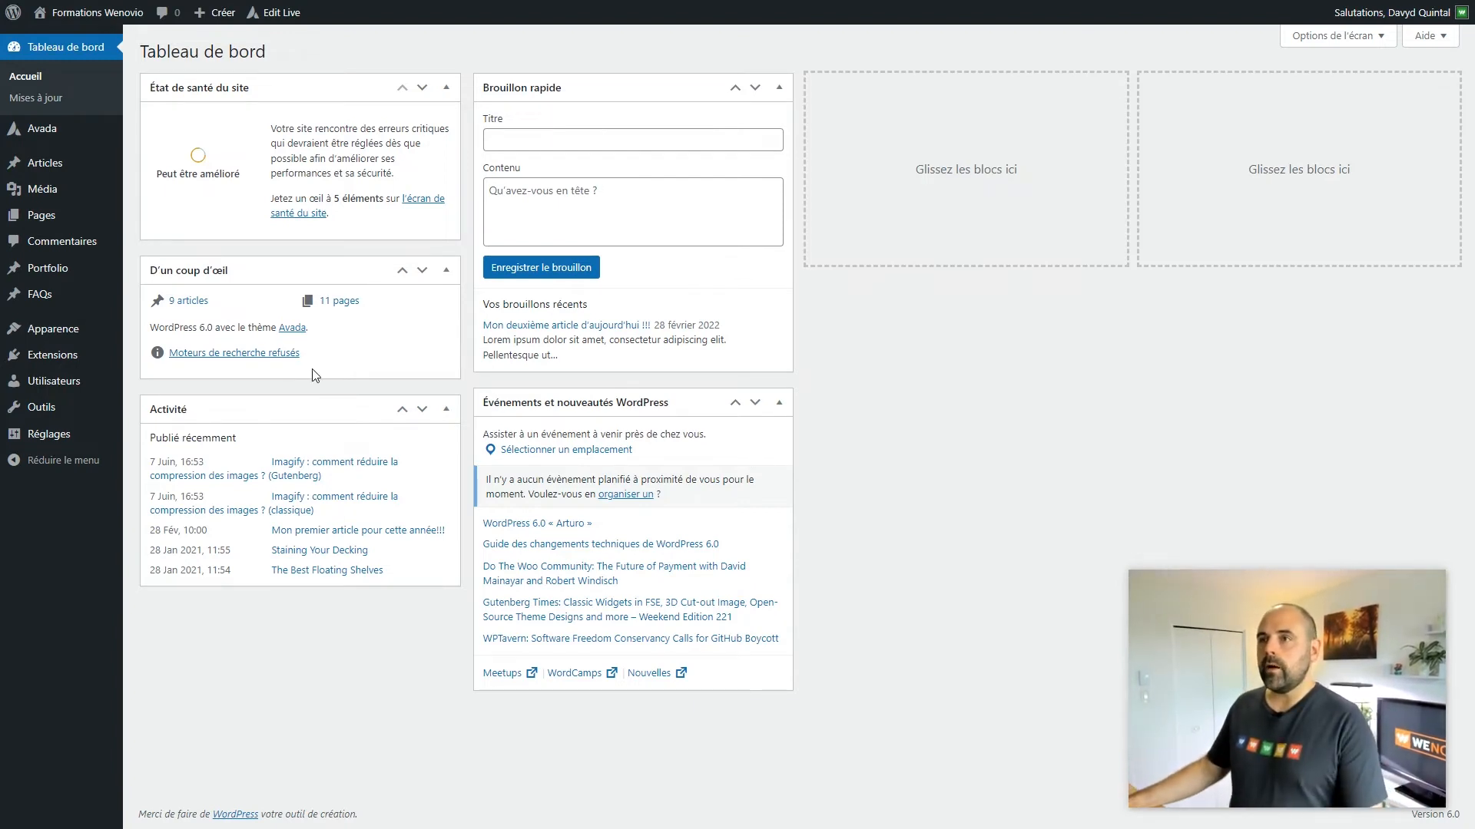
Search the WordPress plugin directory for "site kit" and activate the Site Kit by Google plugin
click(49, 359)
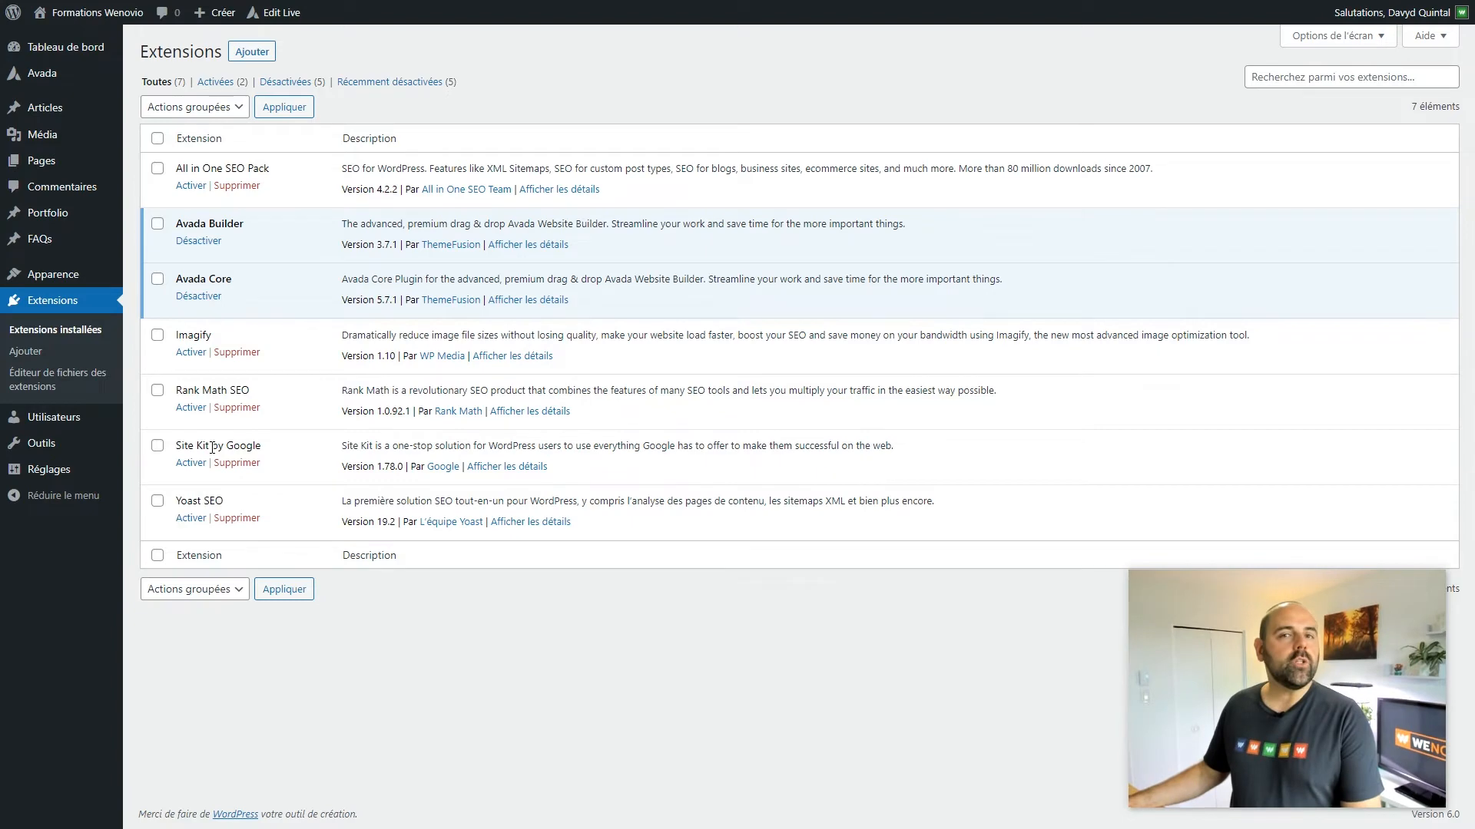
click(236, 60)
click(1273, 94)
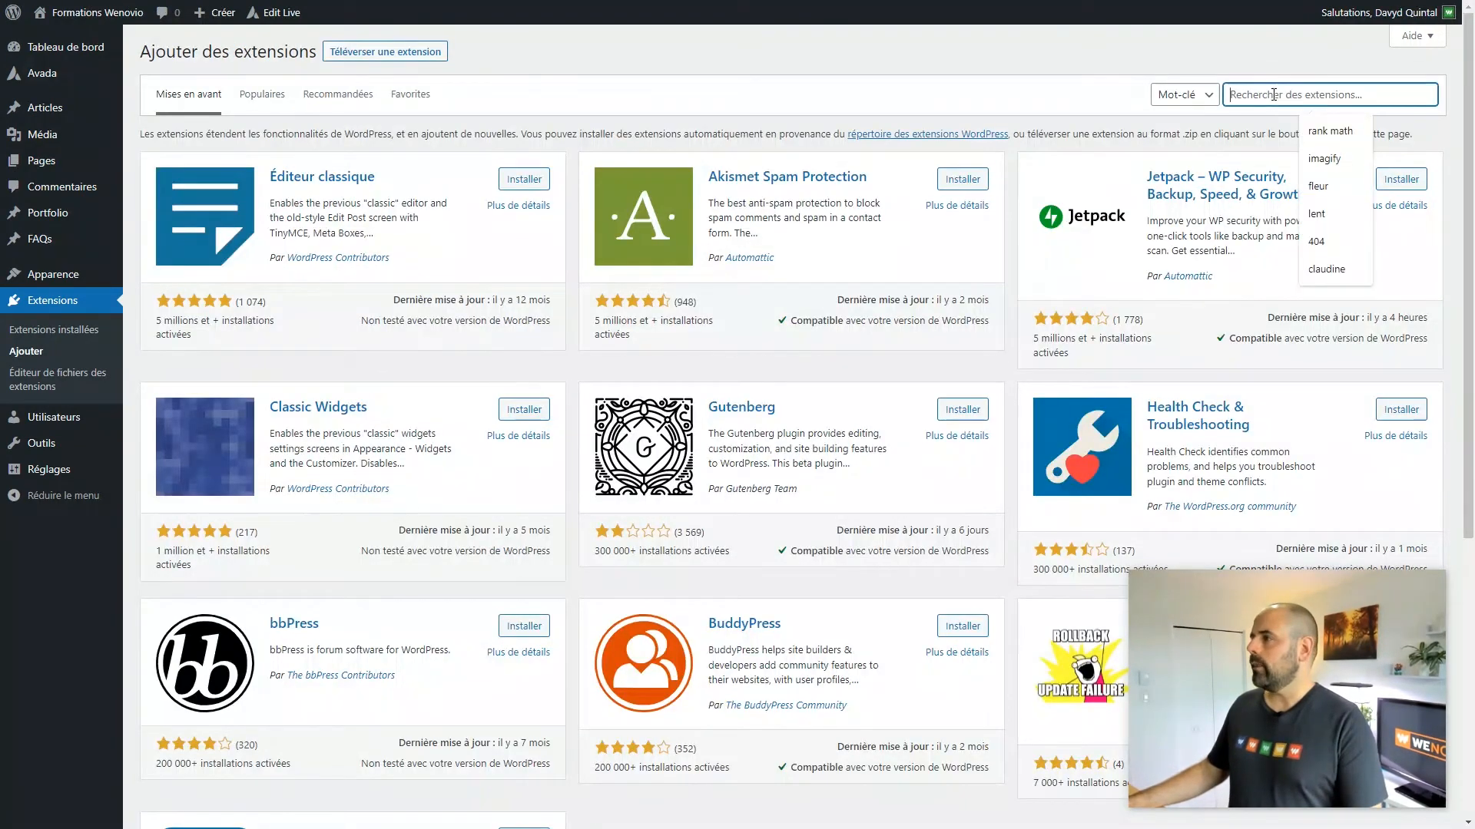
text(site kit)
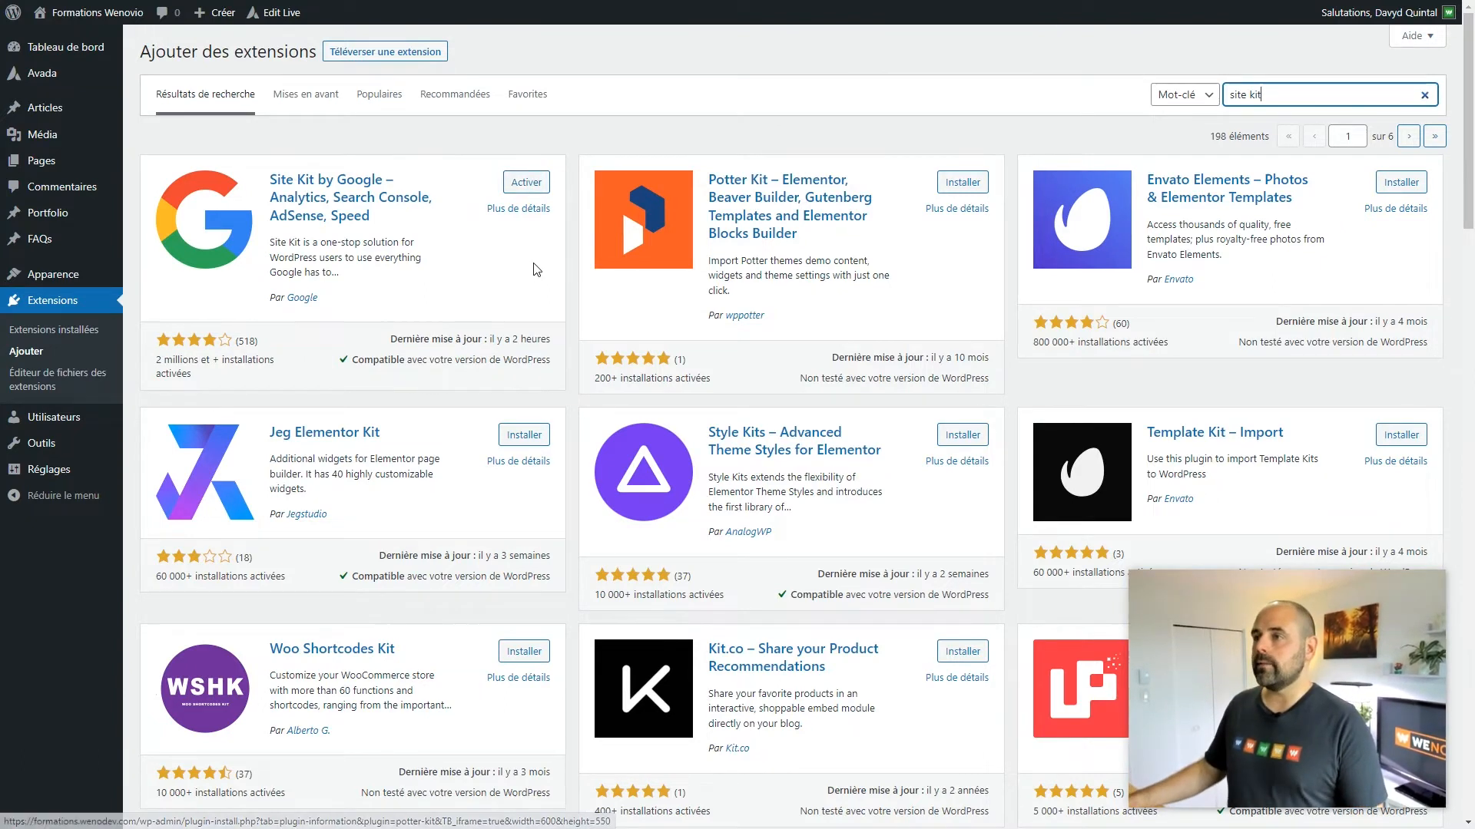
click(526, 182)
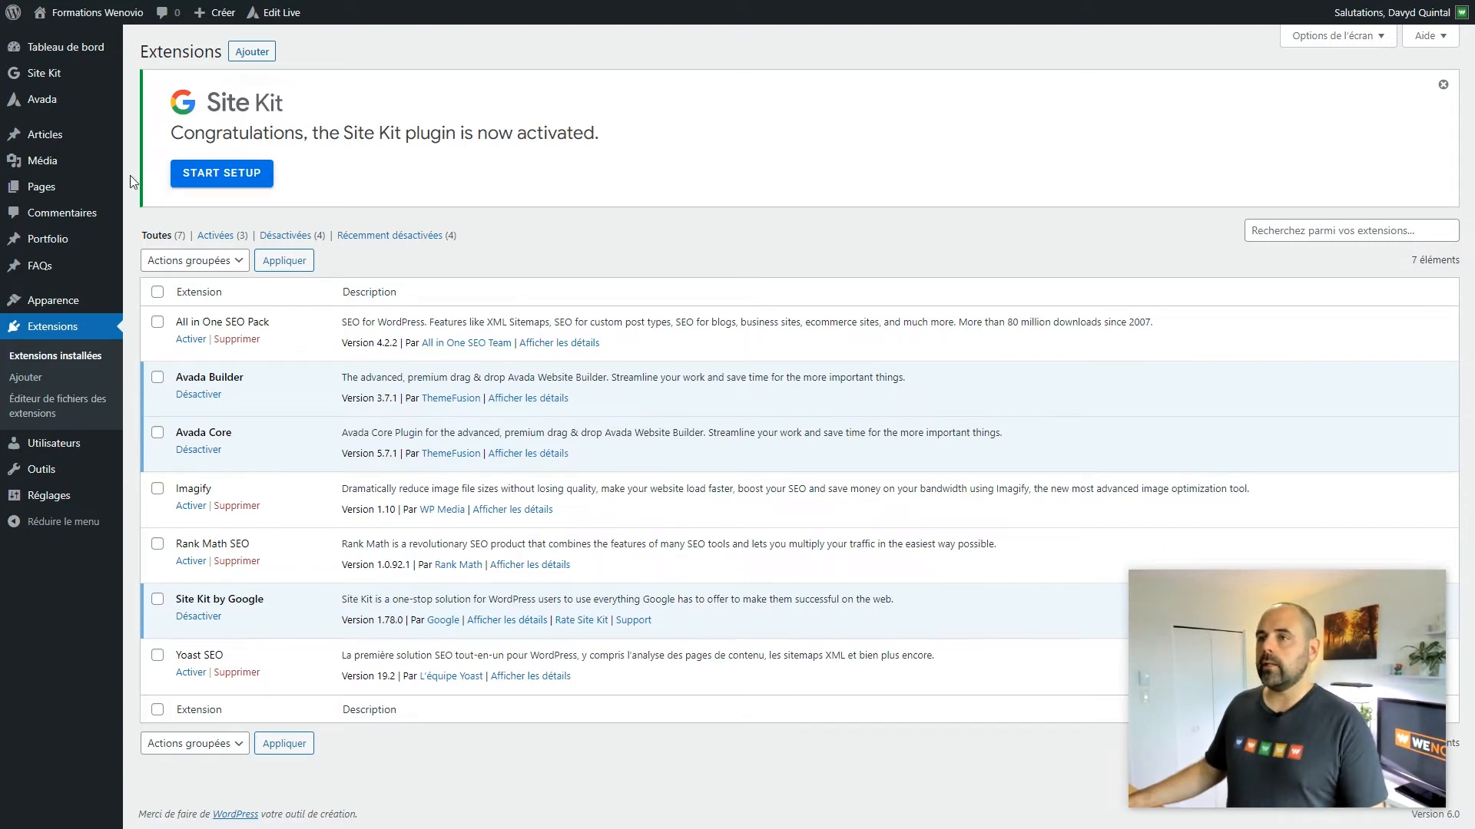
Start the Site Kit setup and sign in with the existing Google account
mouse_move(38, 77)
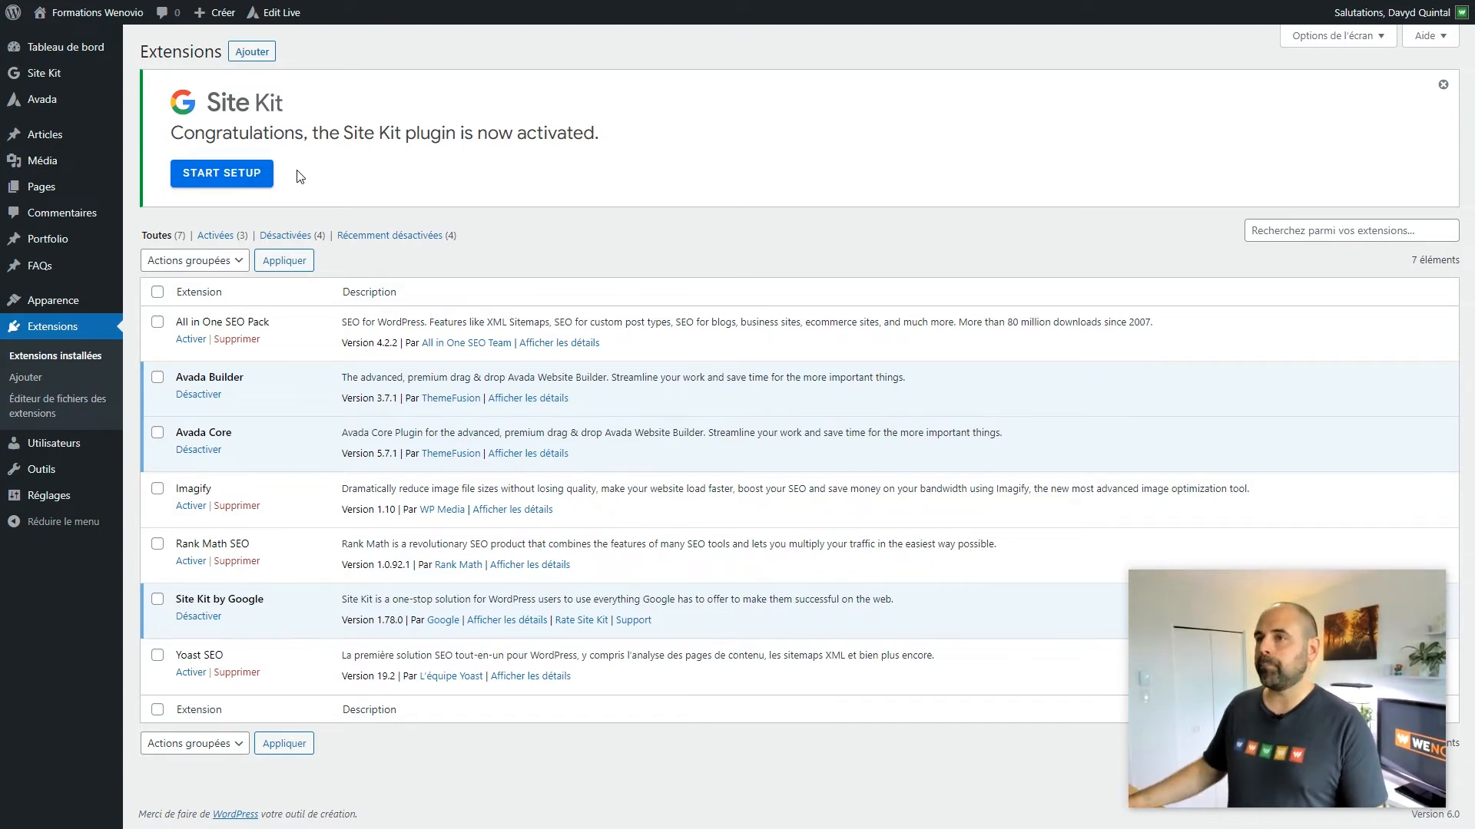
click(234, 175)
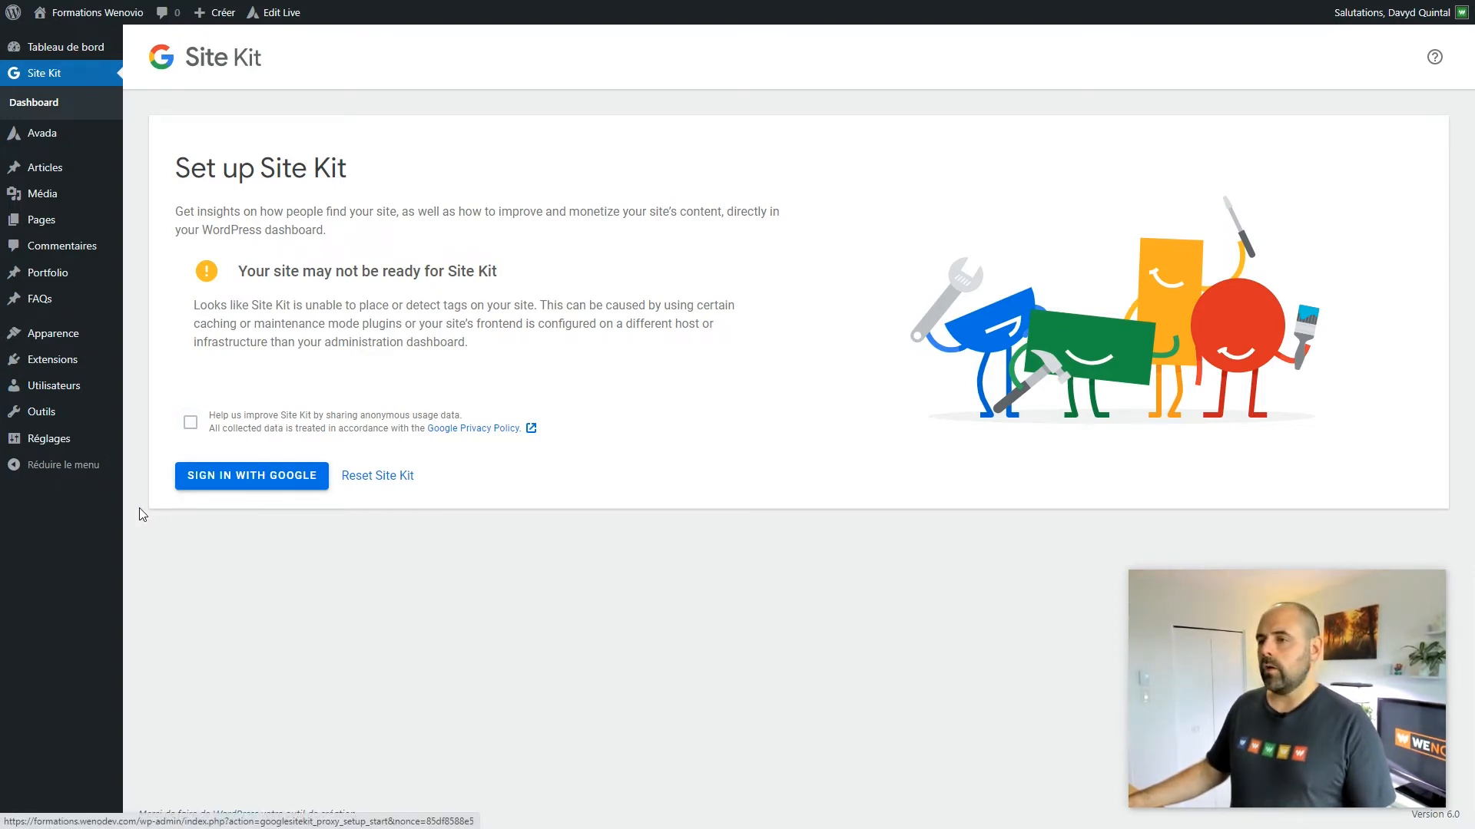
click(236, 487)
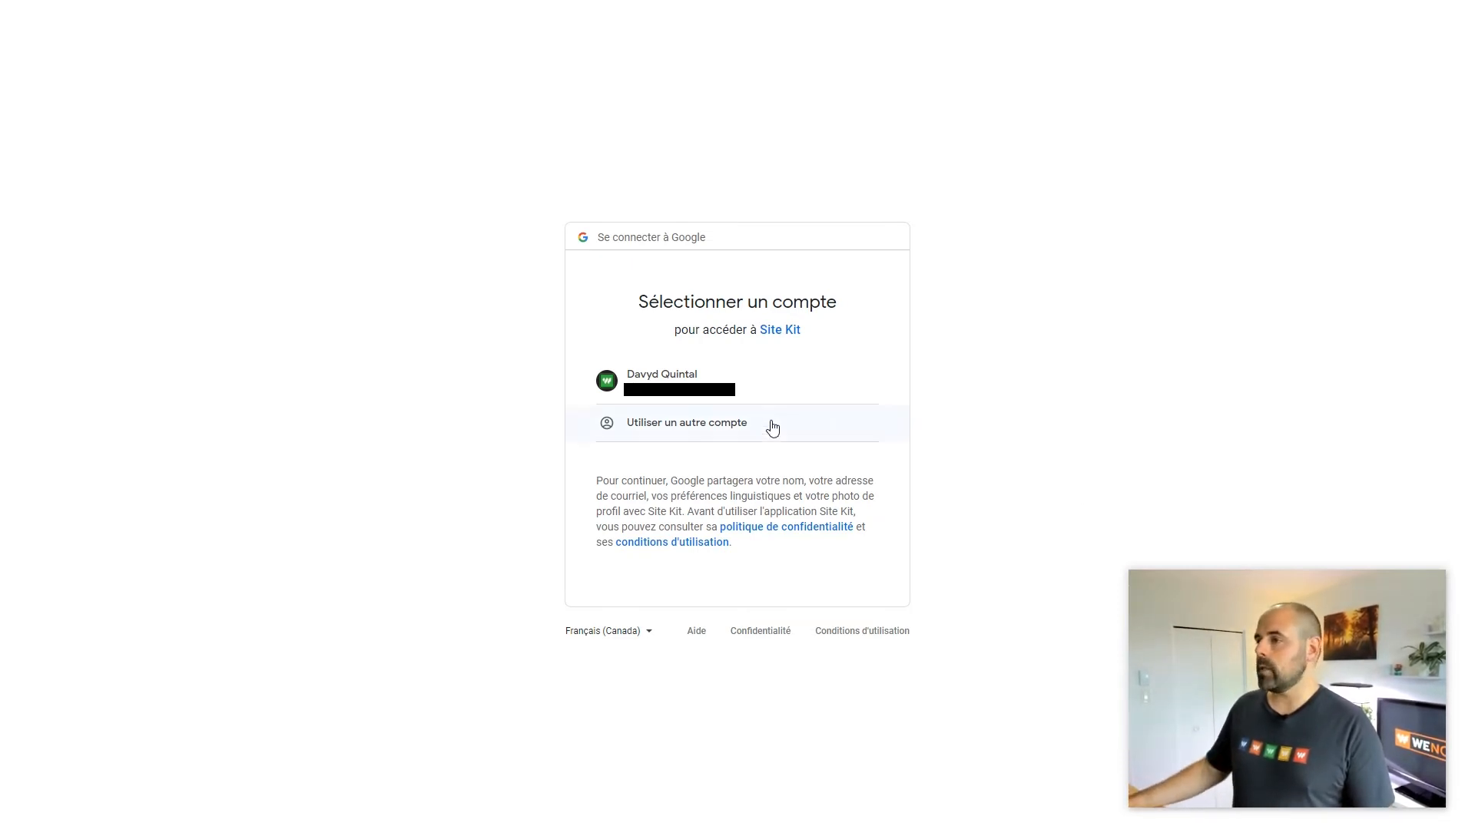
click(652, 394)
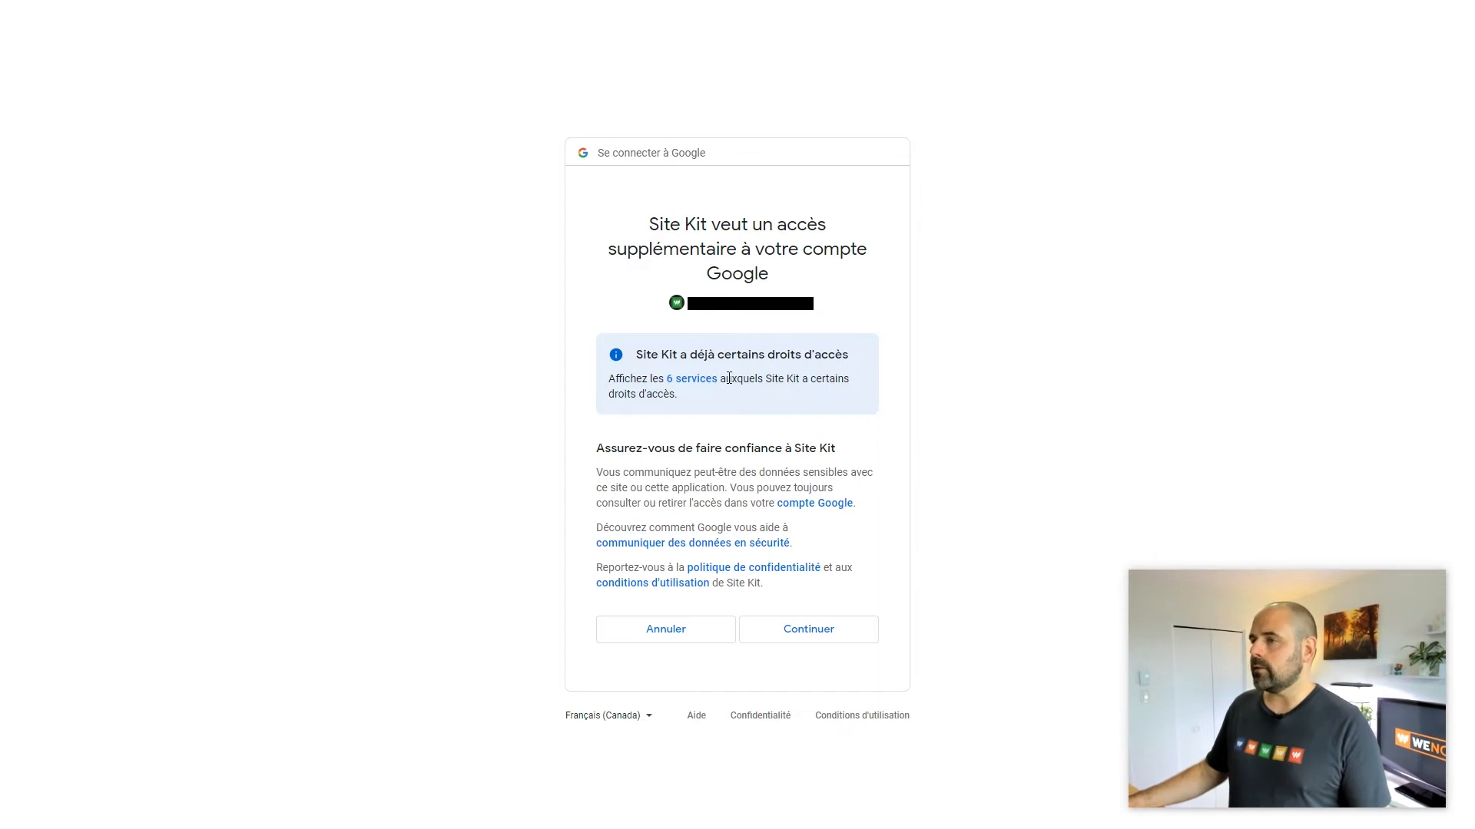
Review the access rights Site Kit already has to the Google account, including the details of the Google Analytics data permission
click(685, 382)
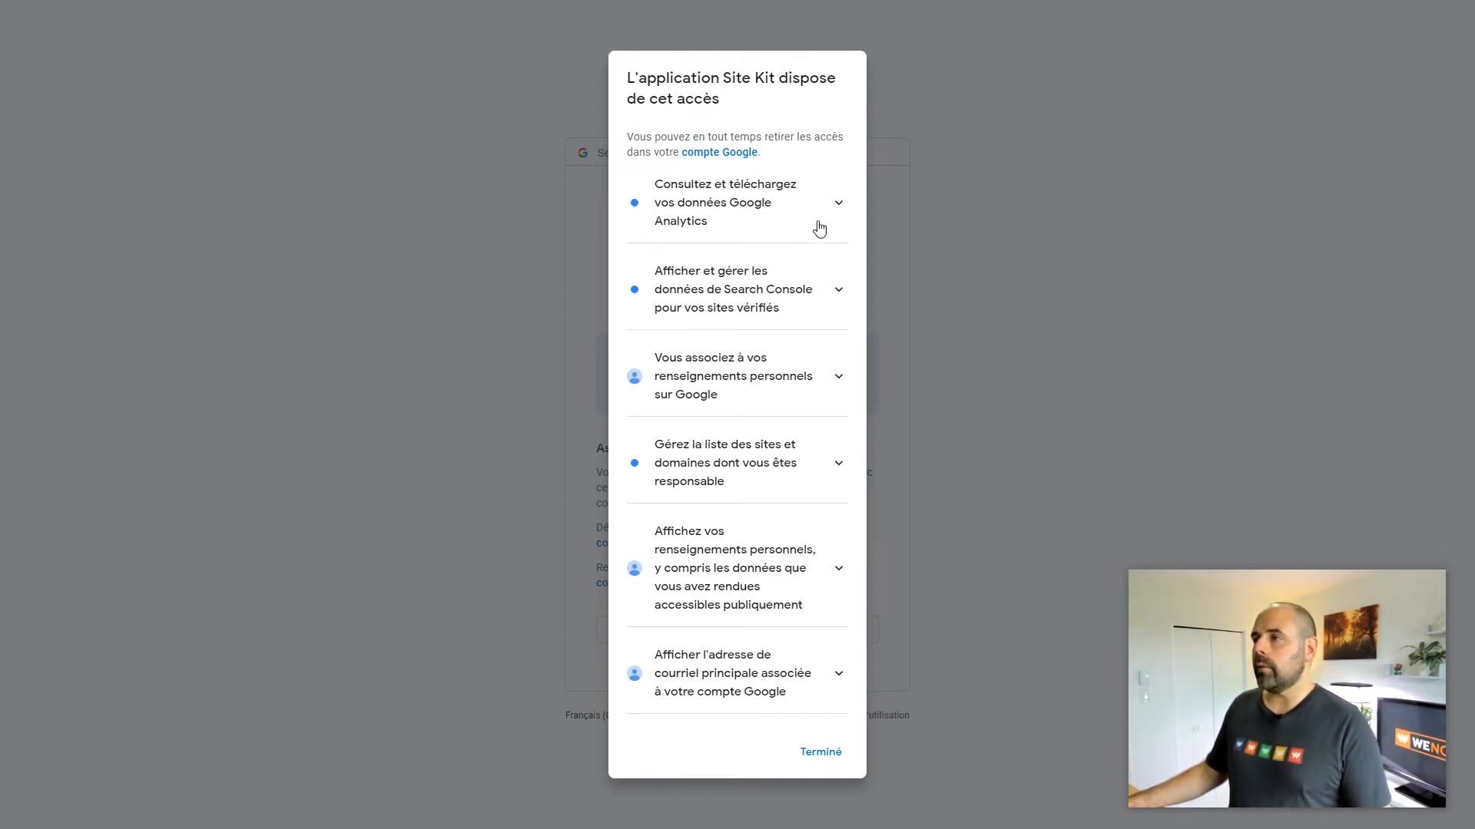
click(835, 204)
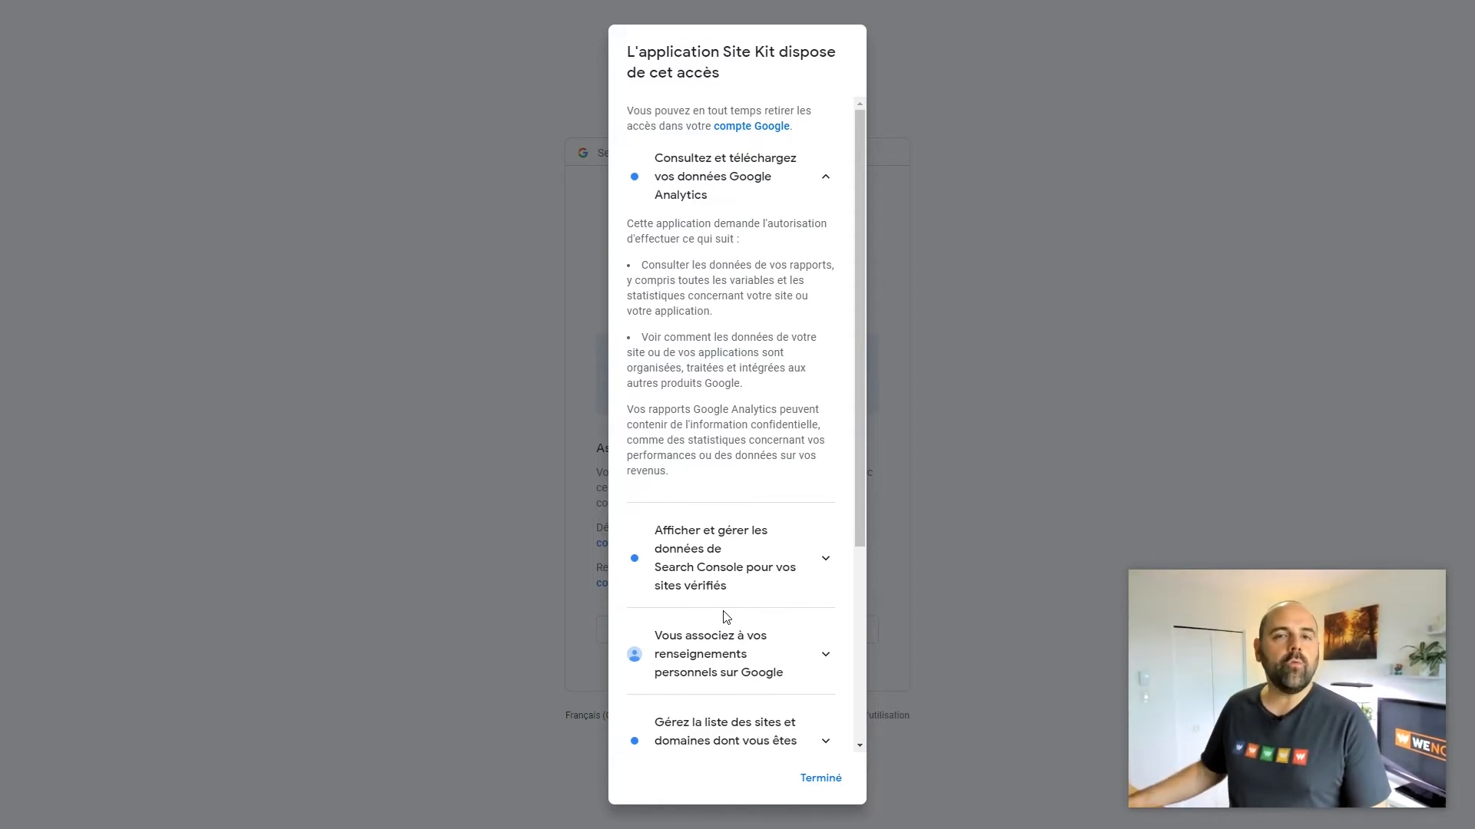
click(825, 178)
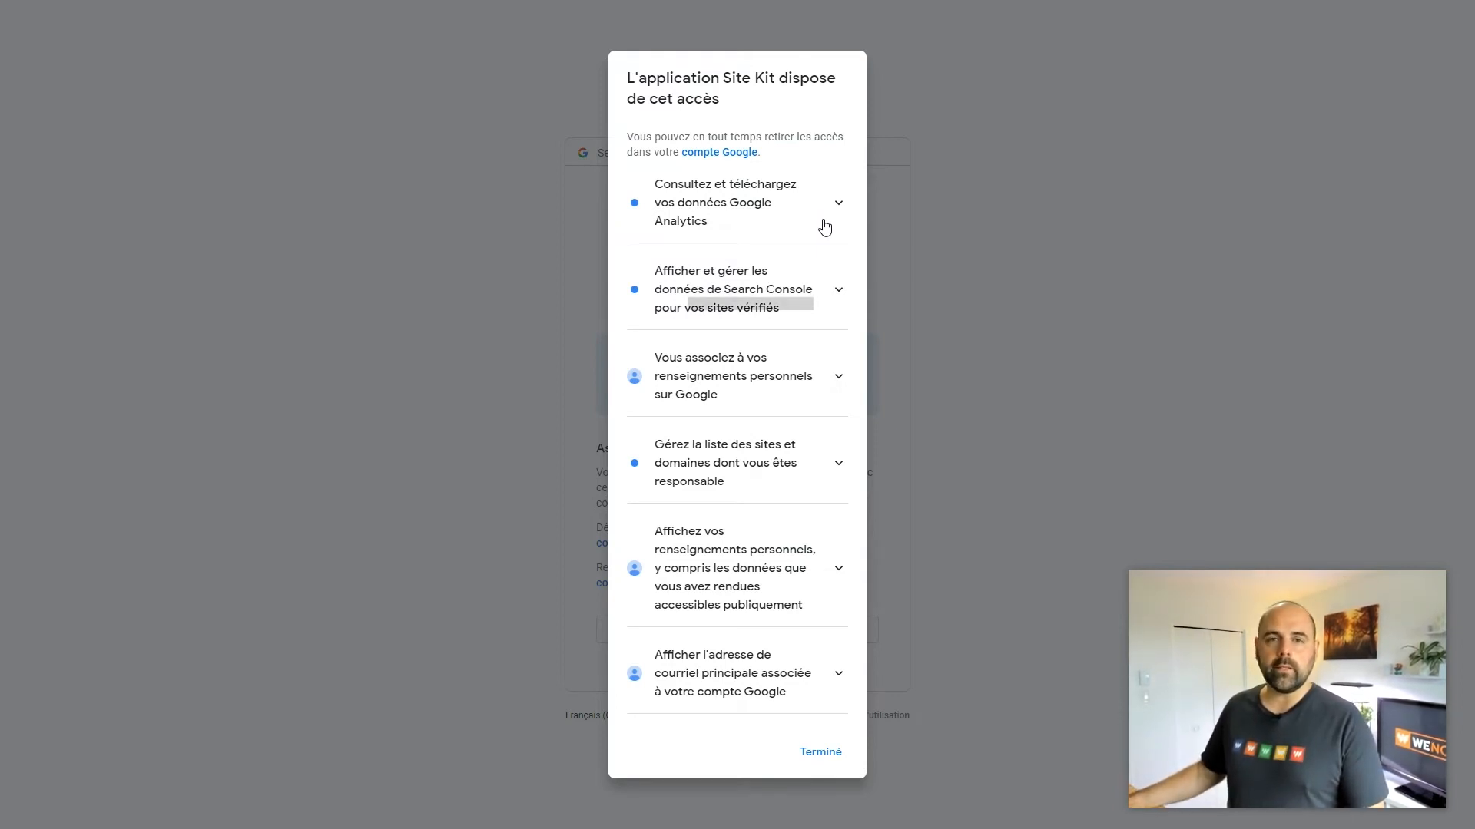
click(814, 754)
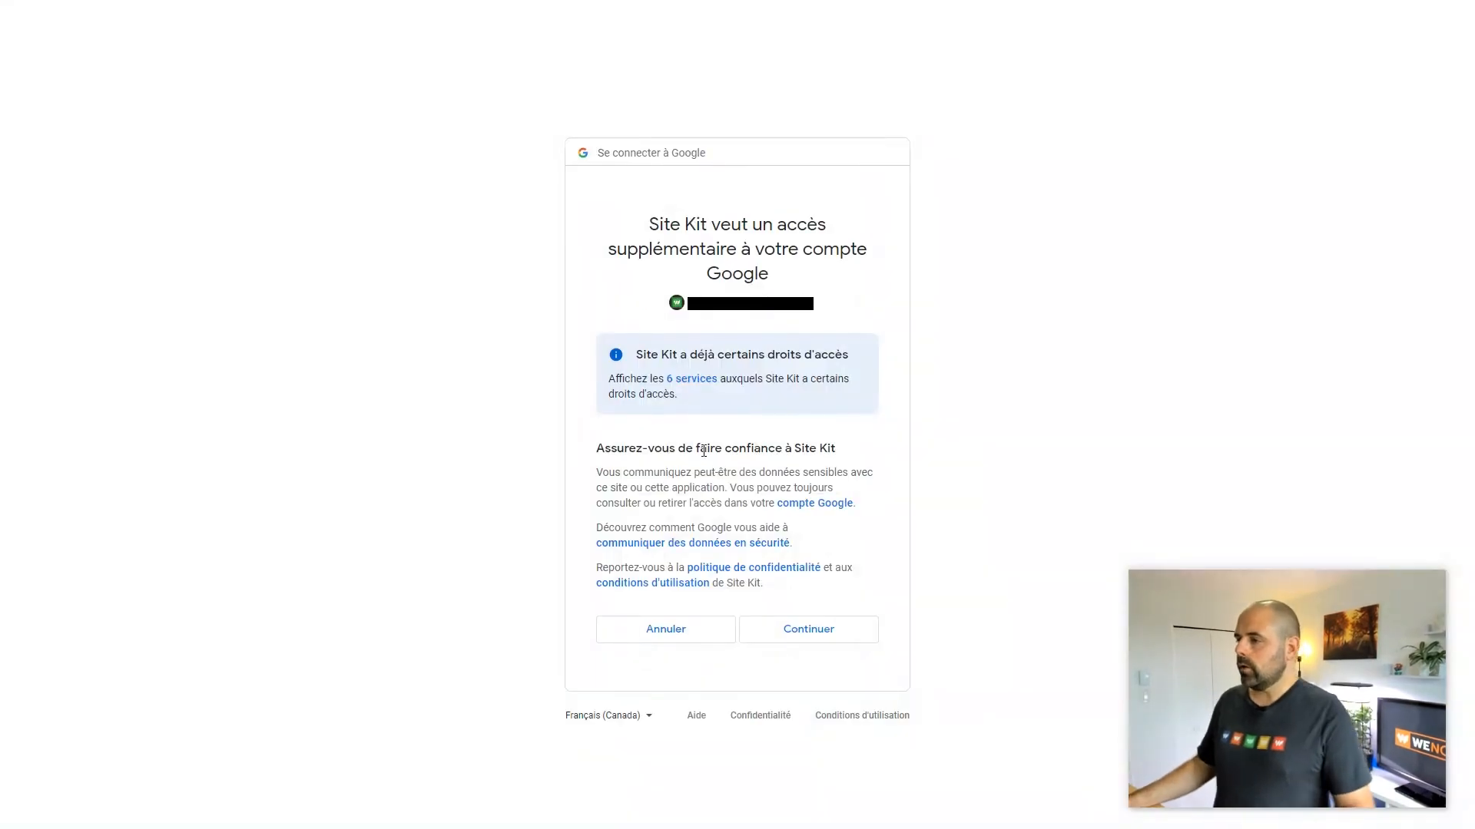
Grant Site Kit the additional Google access, authorize dashboard metrics for Formations Wenovio and finish the setup on the Site Kit dashboard
click(823, 633)
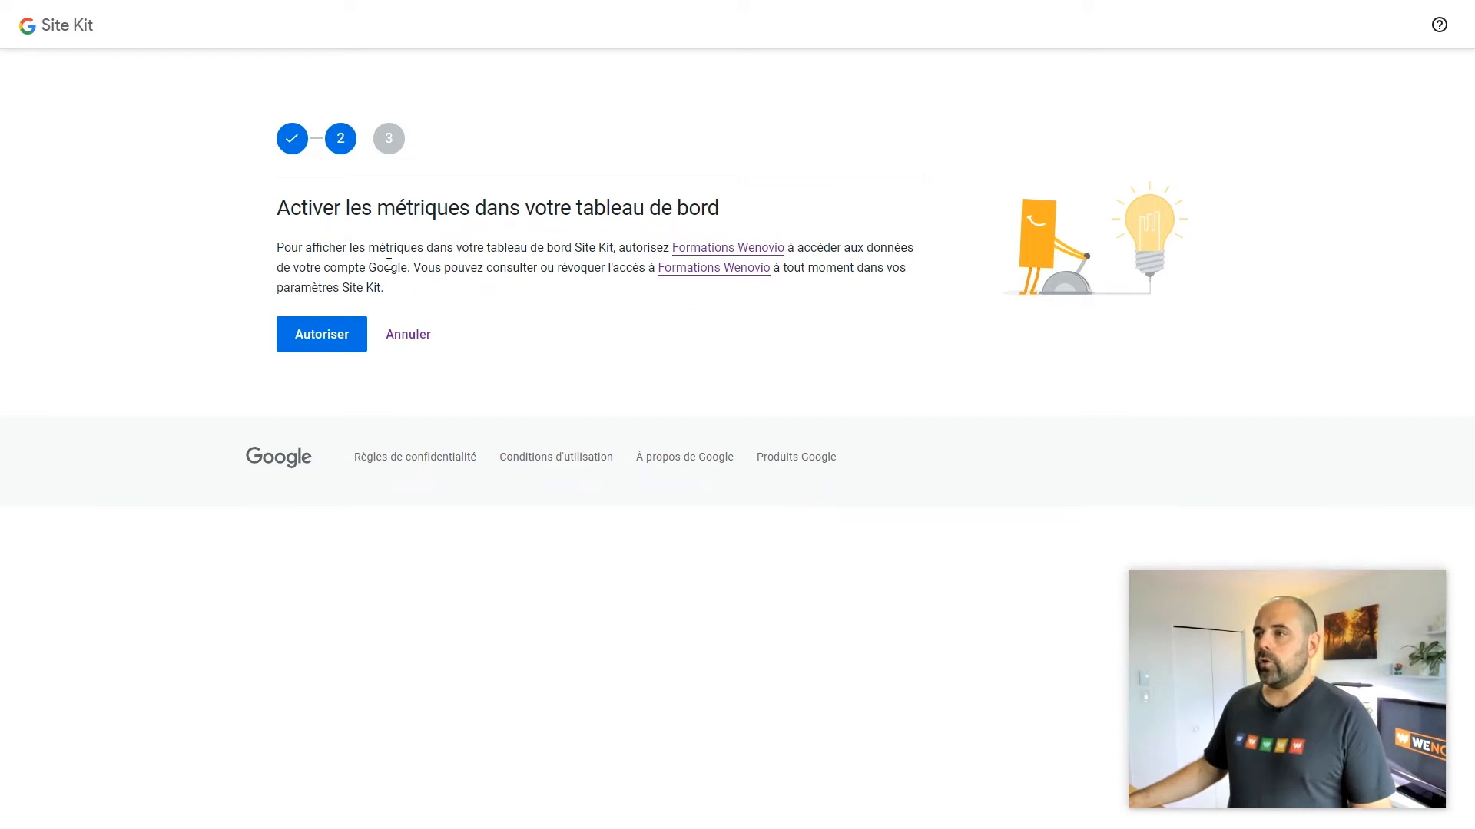
click(308, 335)
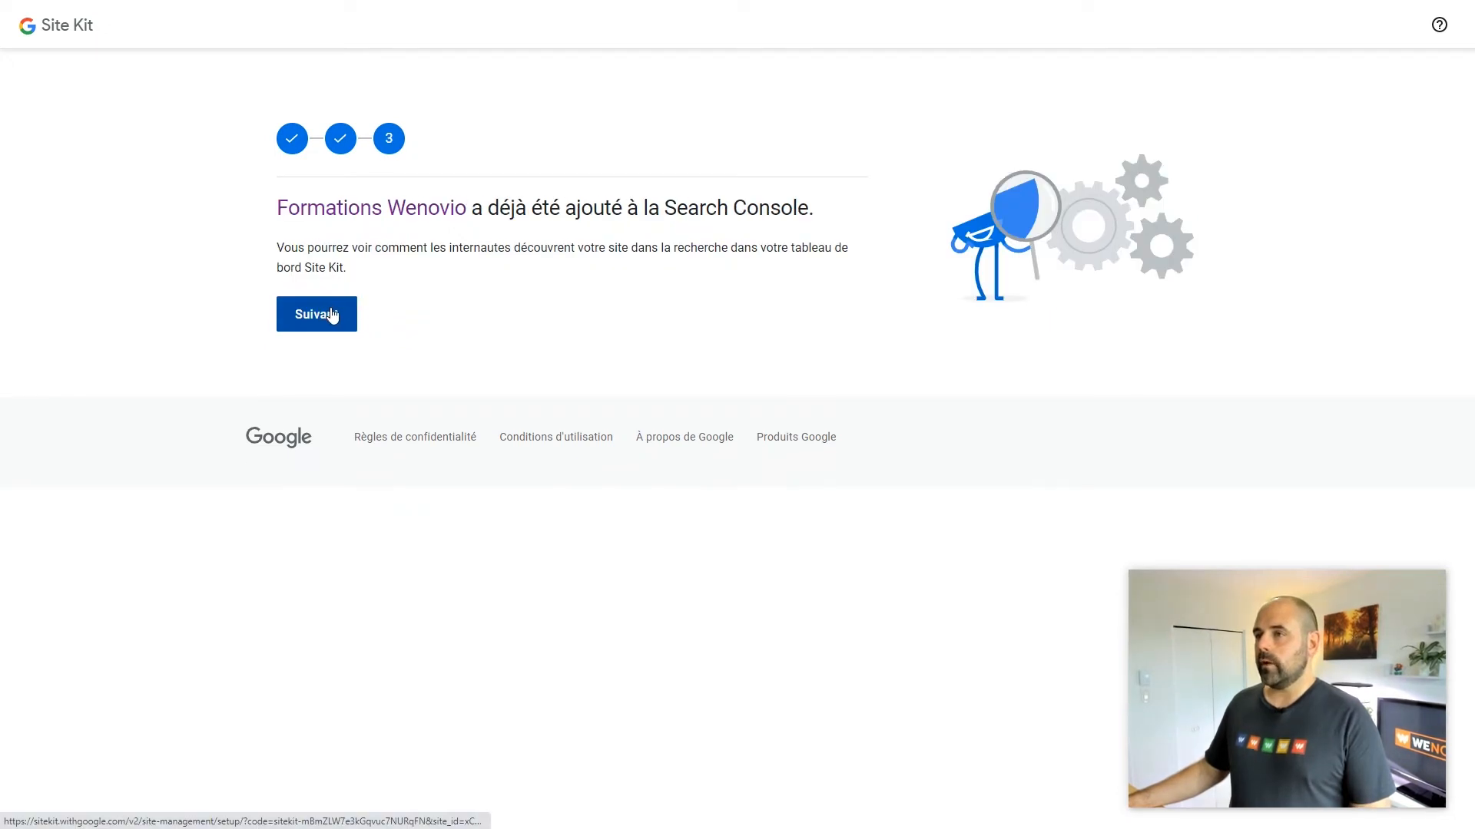
click(332, 315)
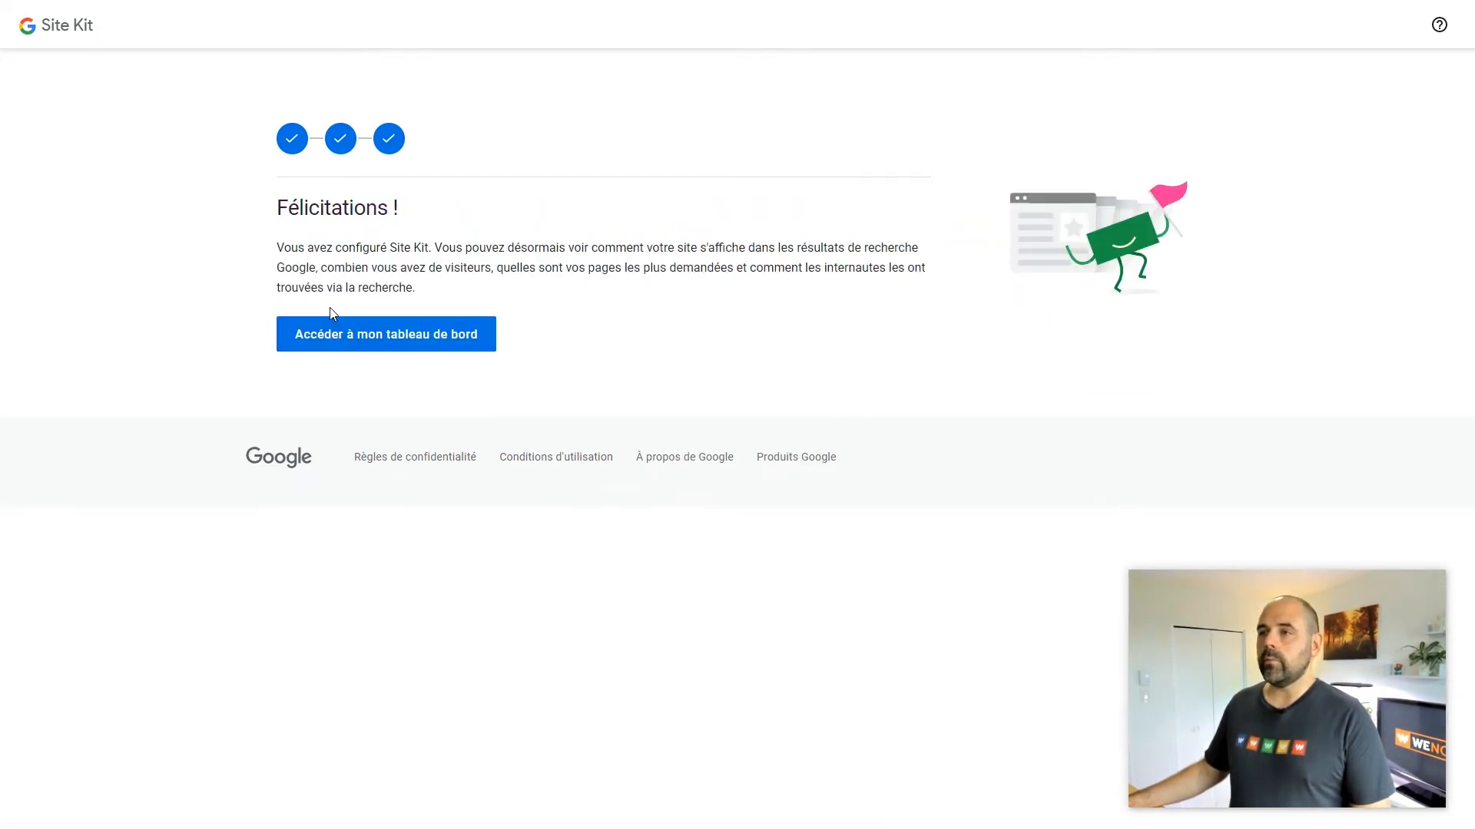
click(374, 335)
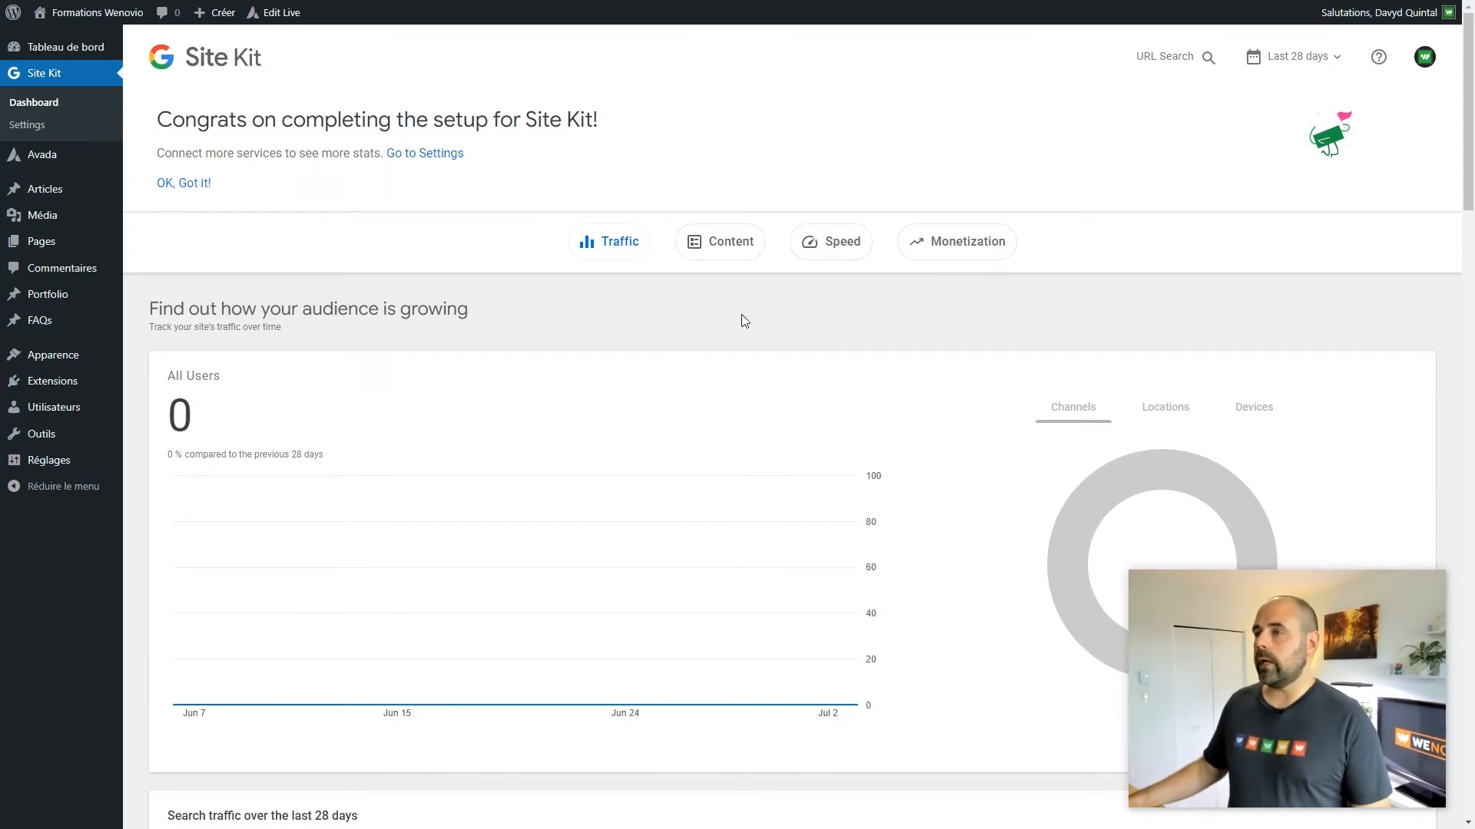
Examine the traffic, content, speed and monetization sections of the Site Kit dashboard
scroll(837, 298, down, 12)
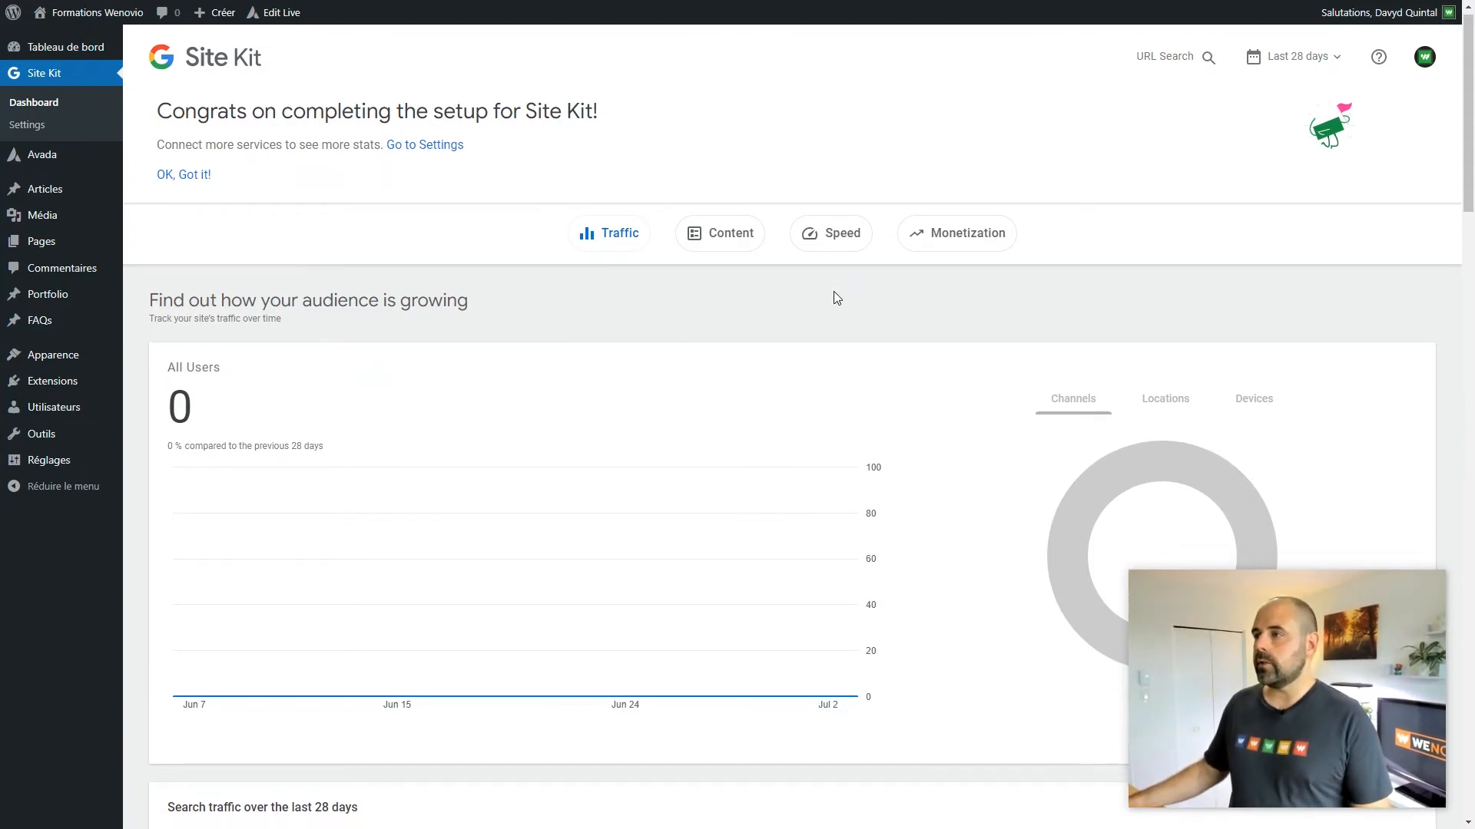
scroll(849, 334, up, 9)
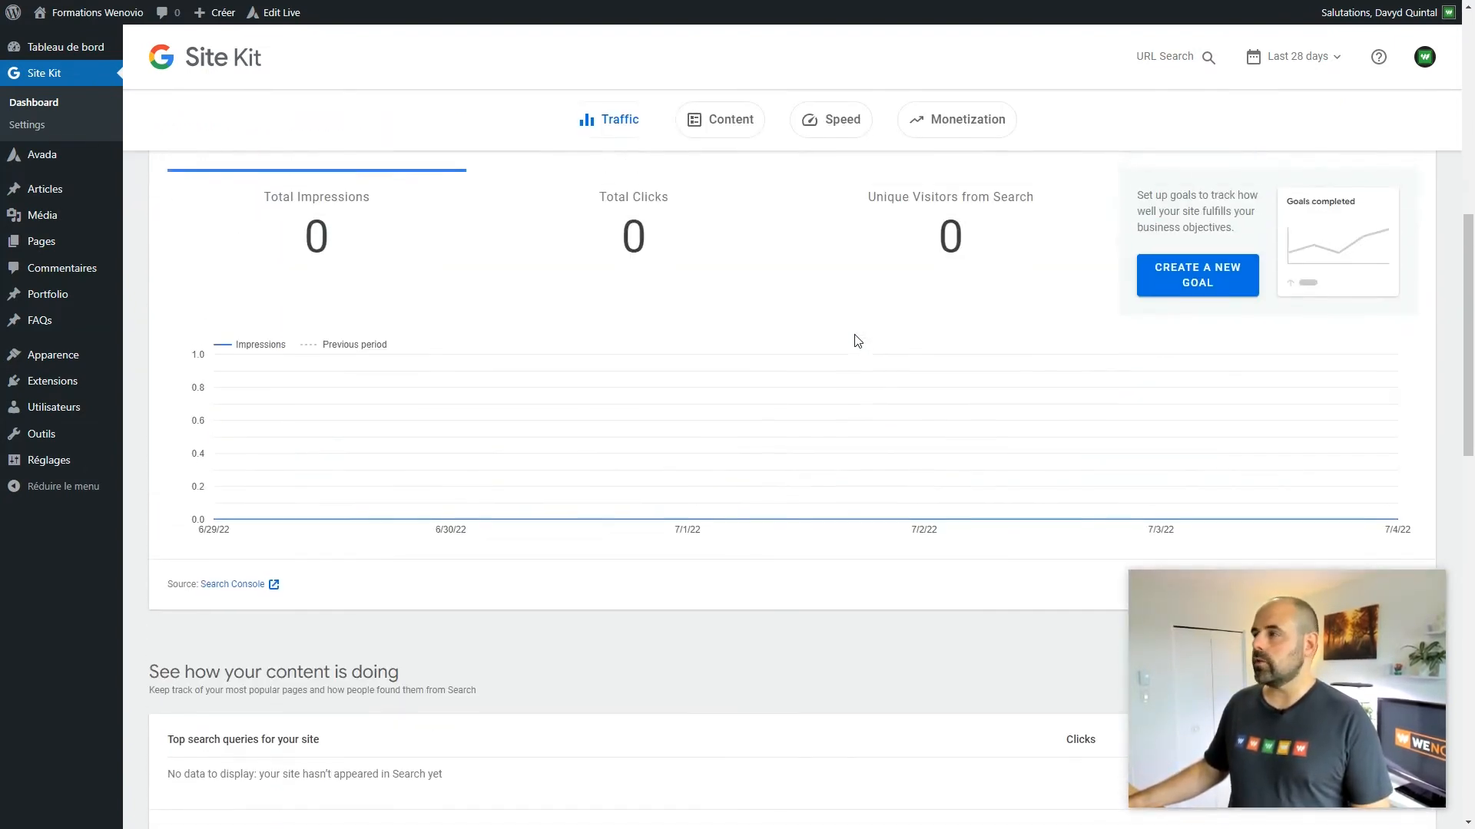
scroll(652, 391, down, 4)
scroll(652, 390, down, 12)
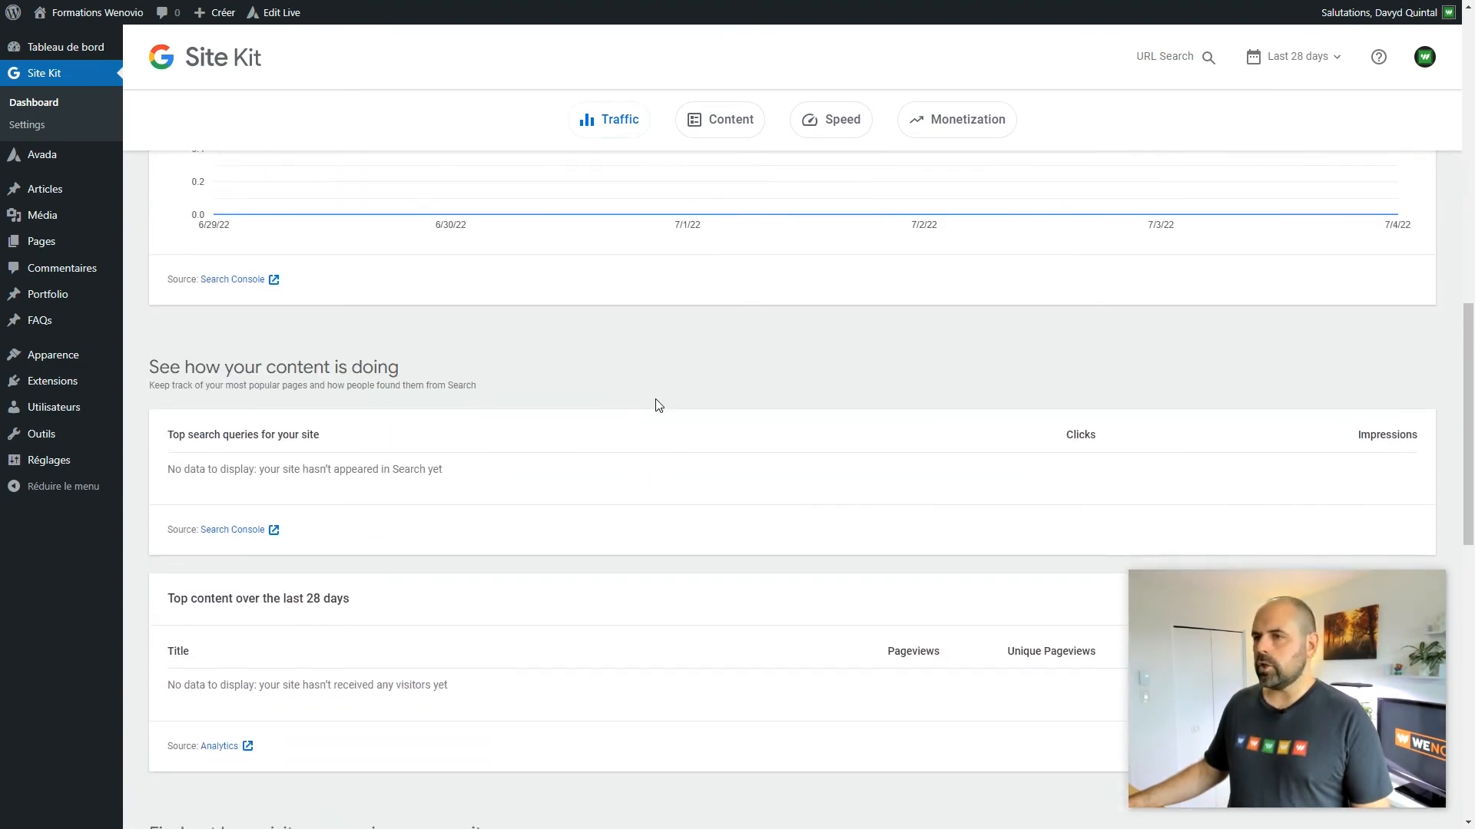
scroll(658, 402, down, 1)
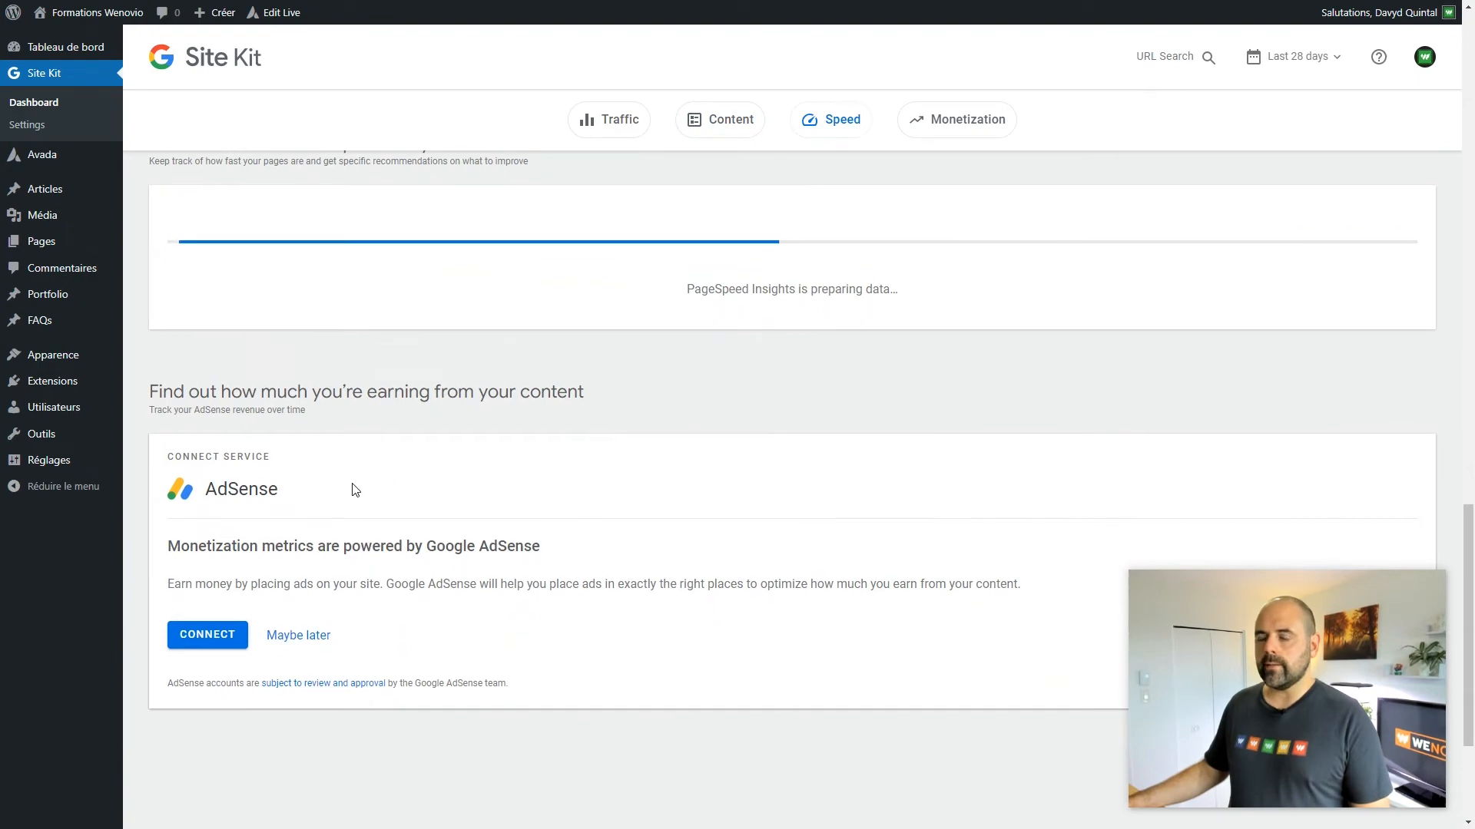
scroll(368, 490, down, 3)
scroll(665, 484, up, 2)
scroll(696, 459, up, 9)
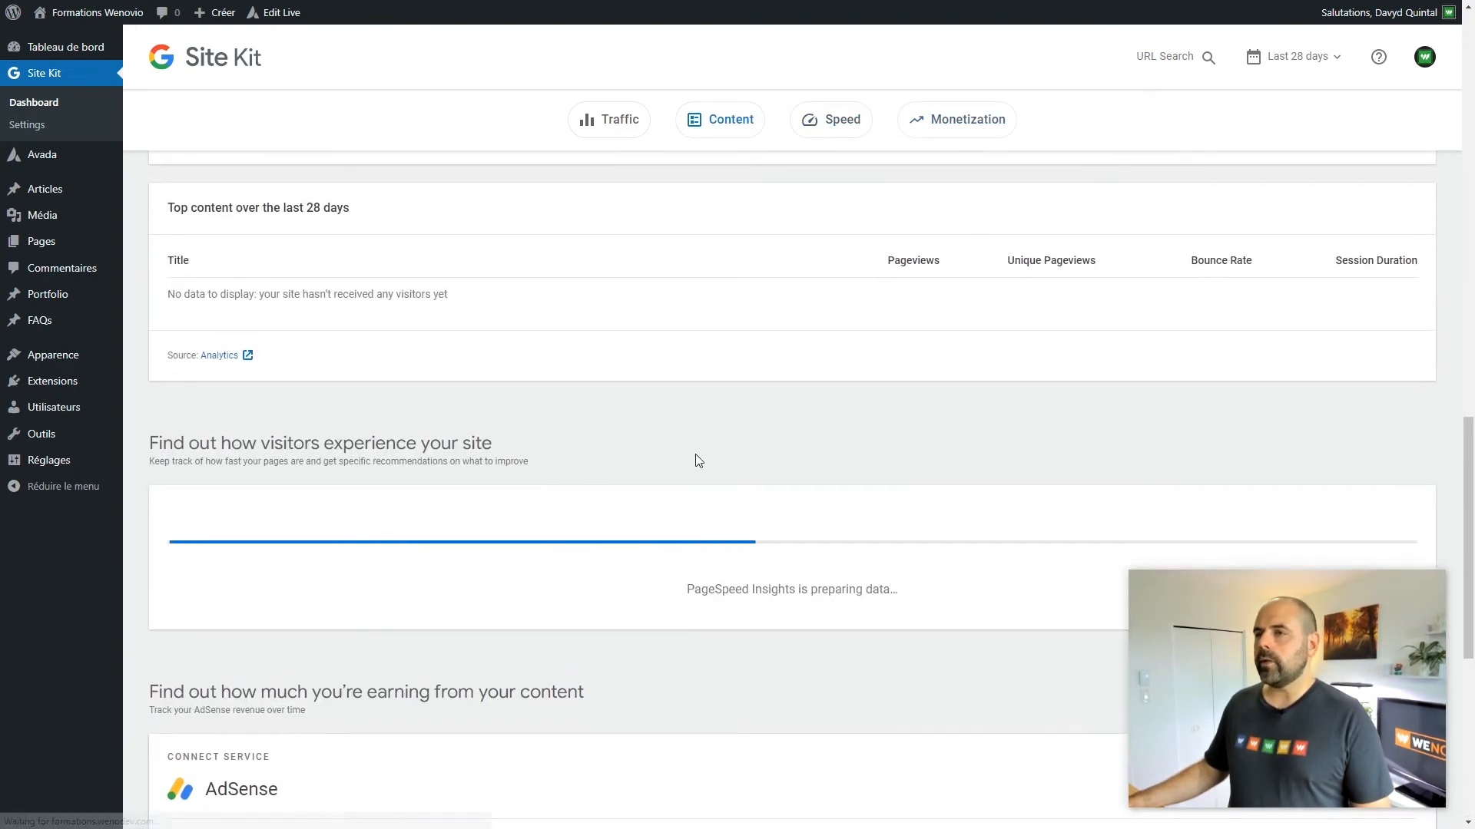
scroll(695, 459, down, 8)
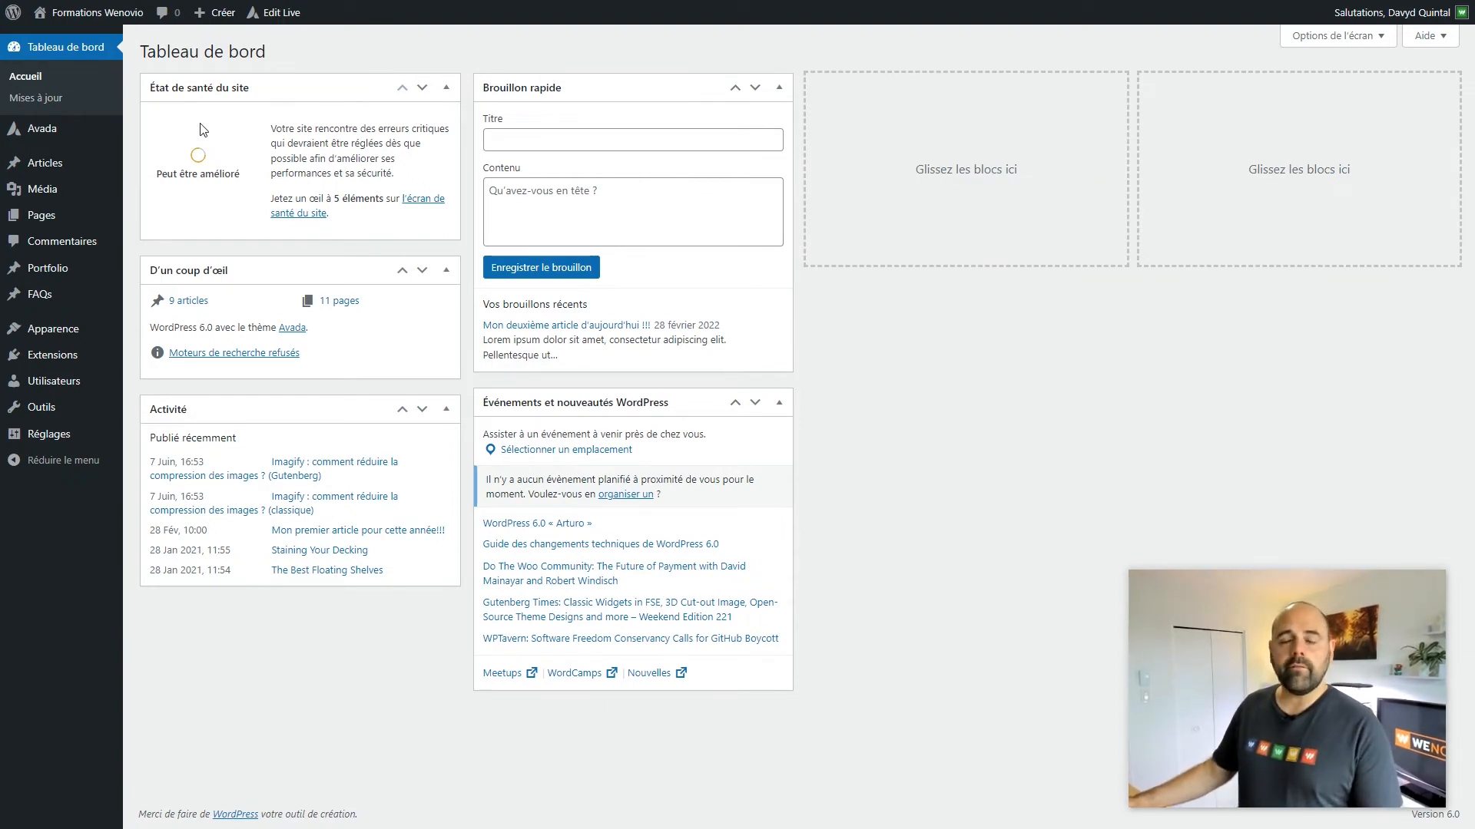
Open the "Champs de code (suivi, etc.)" section of Avada's advanced theme options
mouse_move(45, 132)
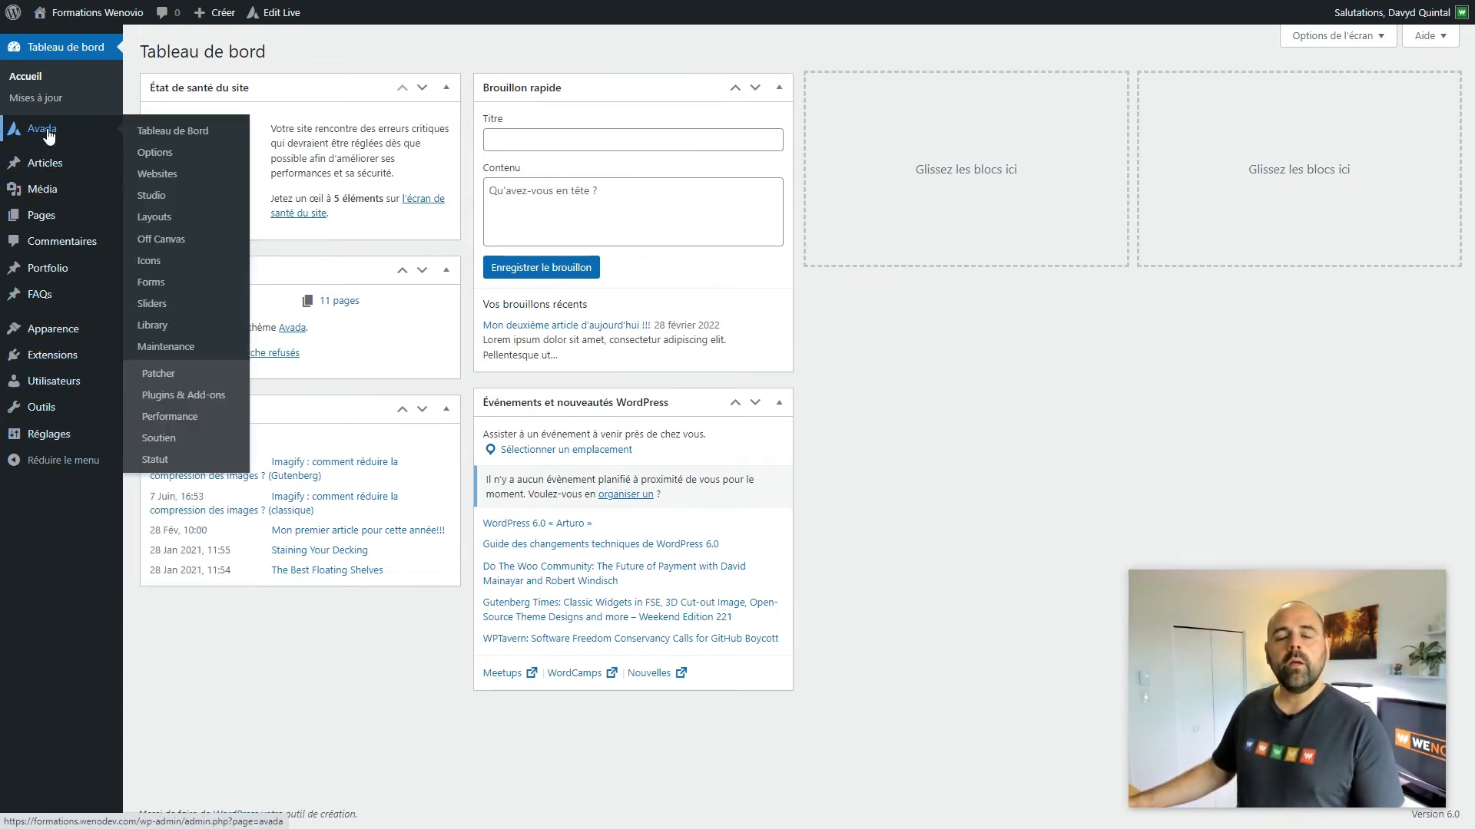
mouse_move(65, 338)
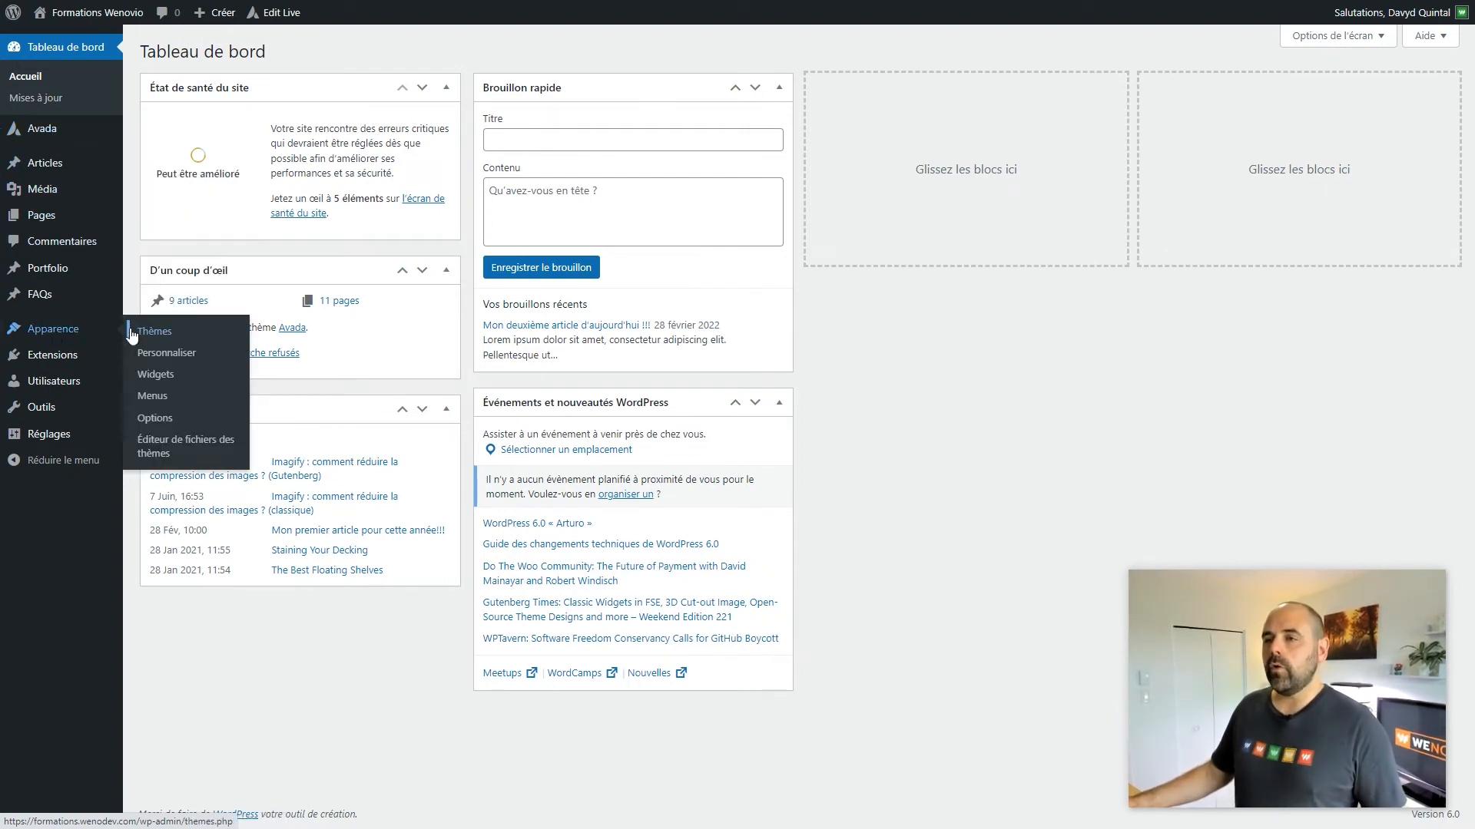
click(177, 376)
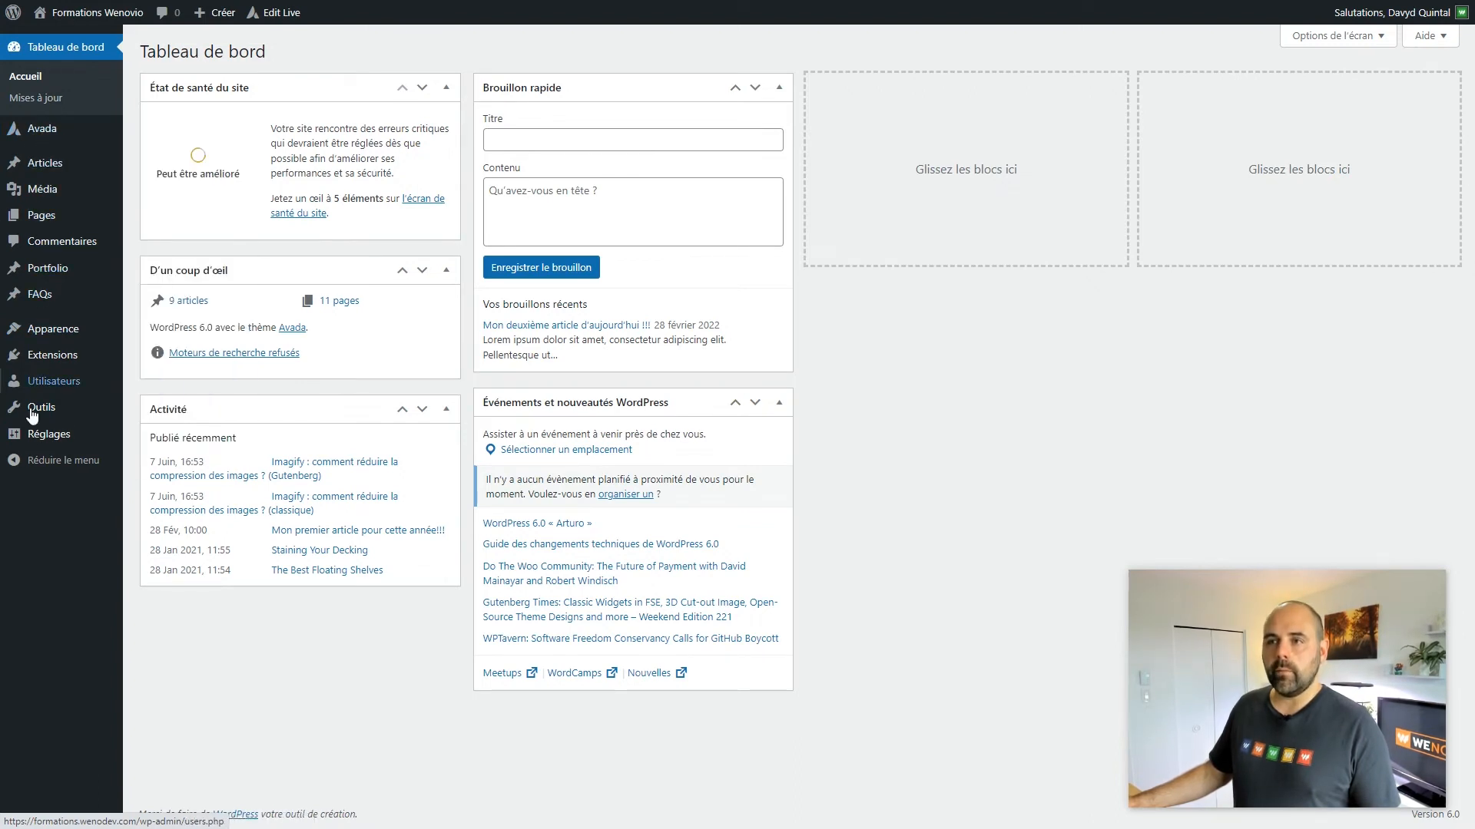
mouse_move(59, 336)
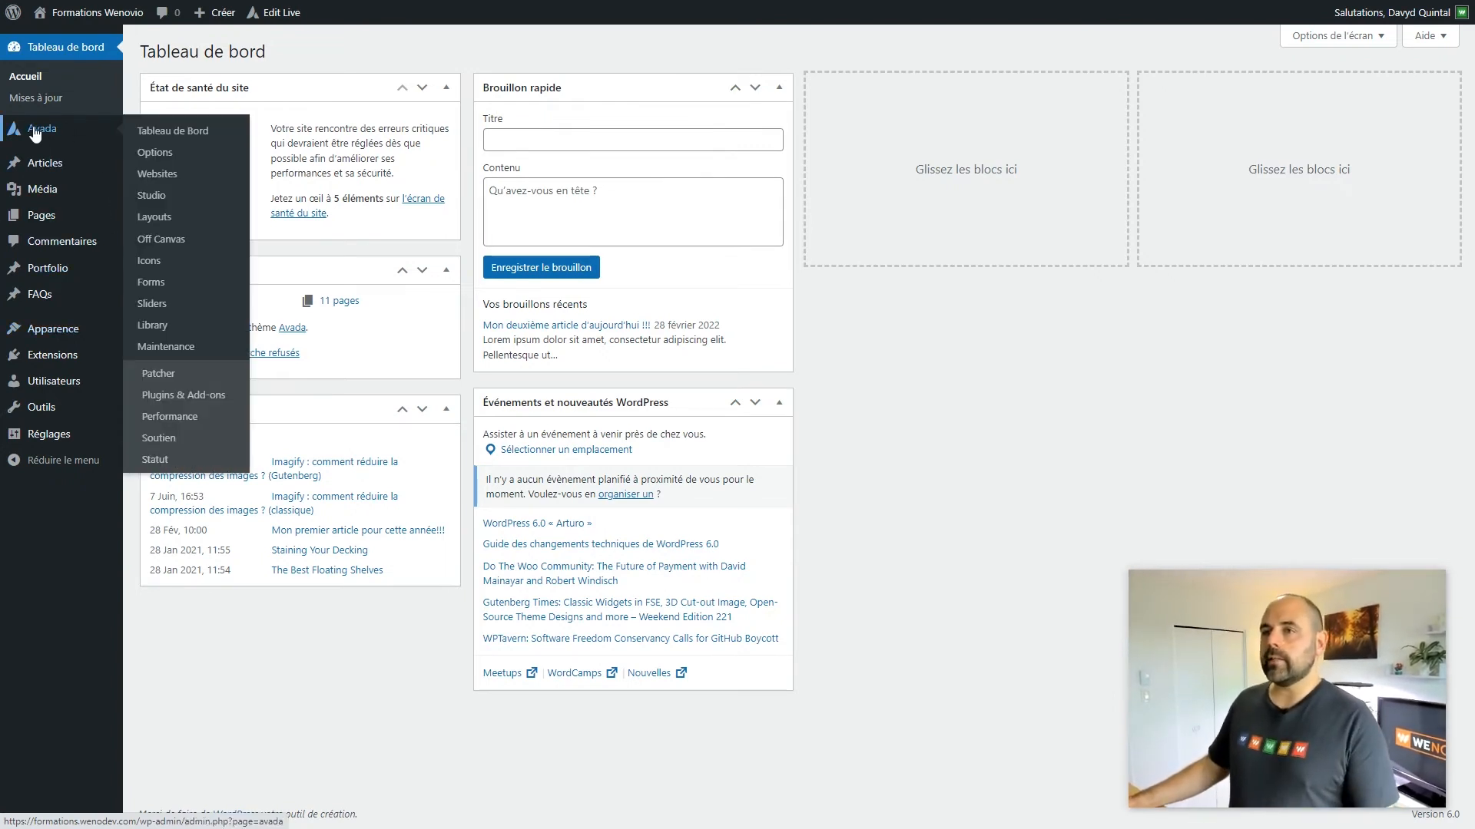
click(154, 153)
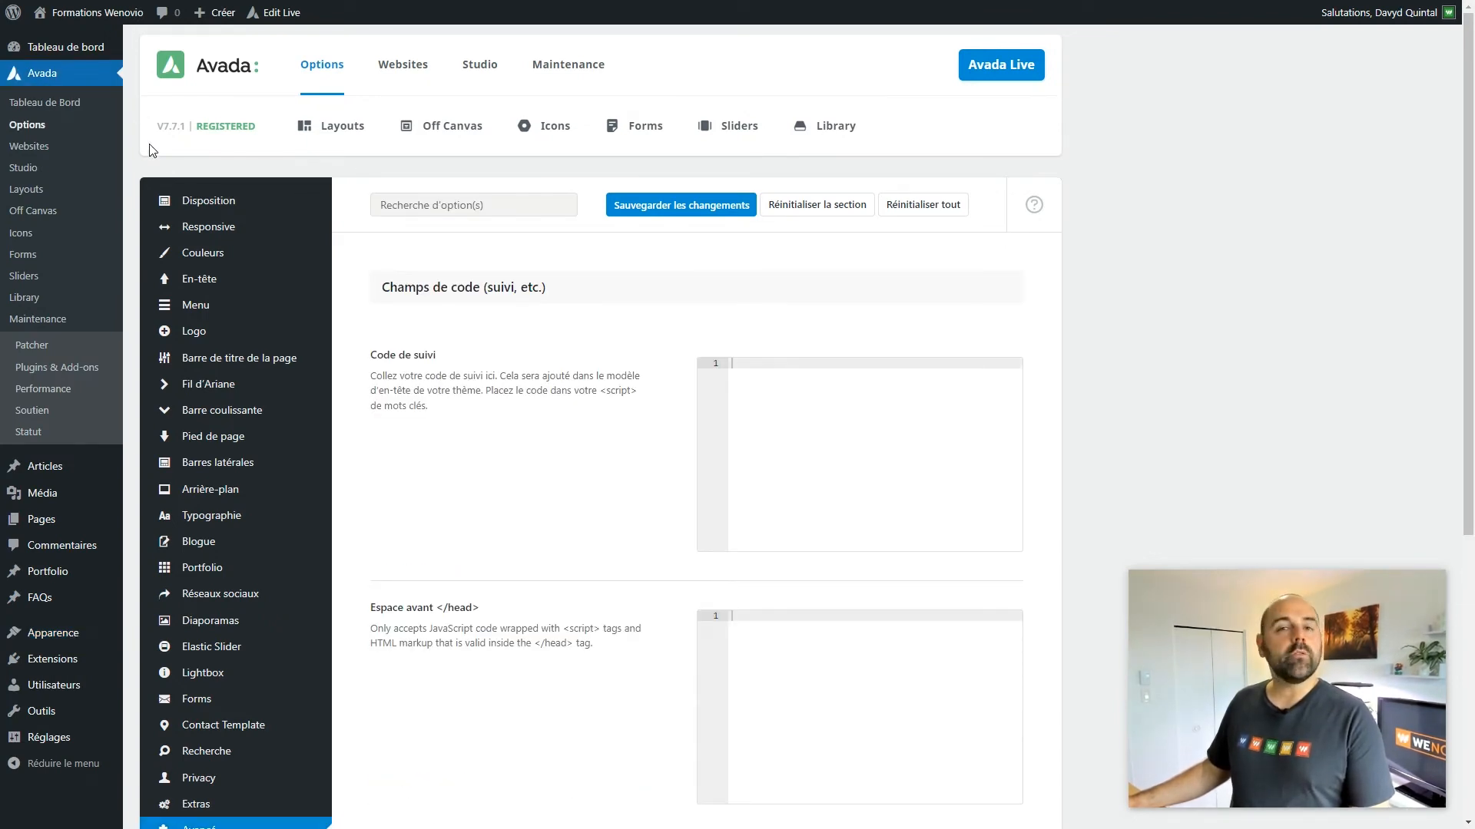
scroll(342, 227, down, 2)
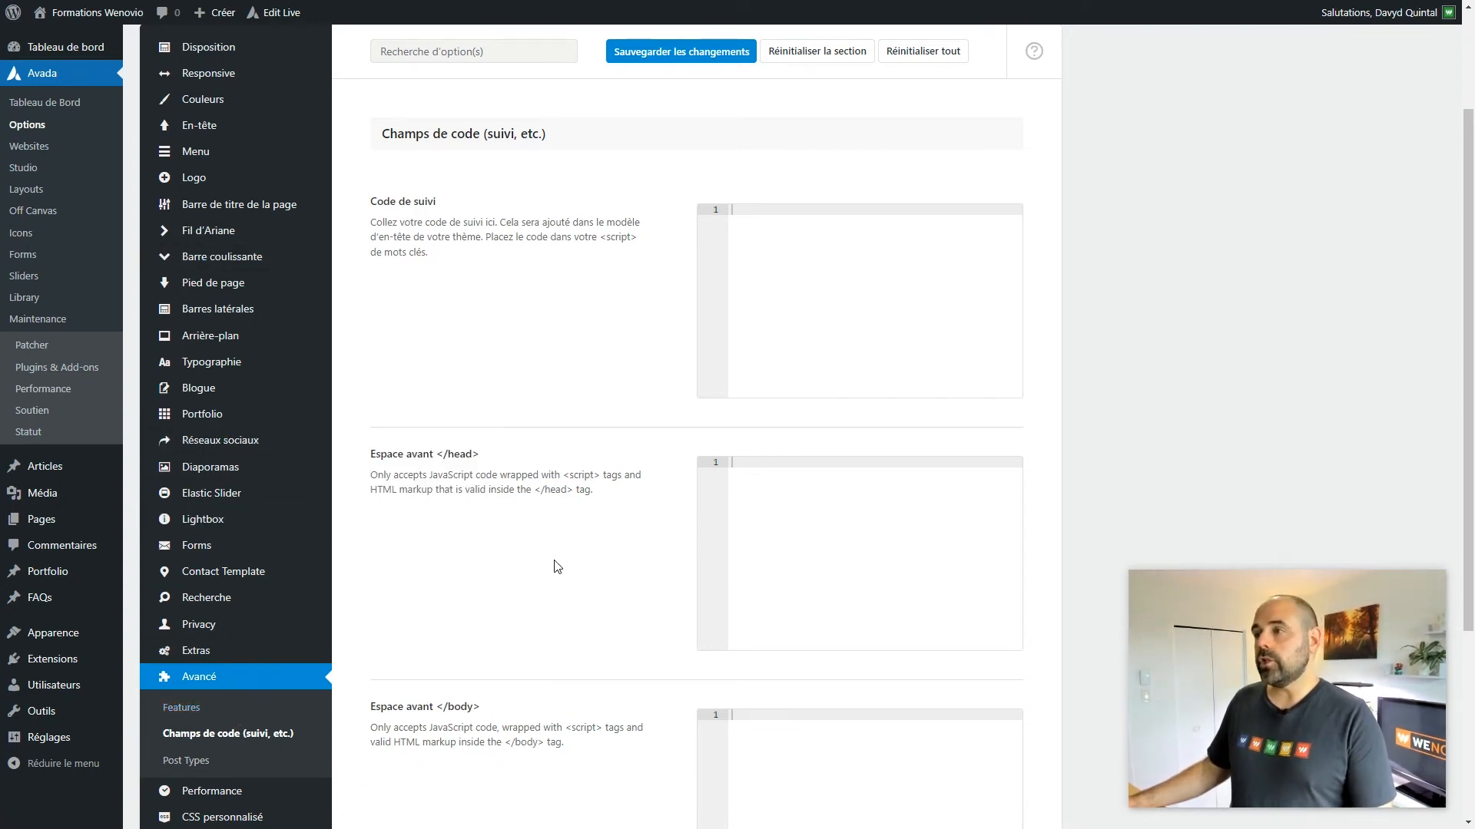
scroll(538, 568, down, 3)
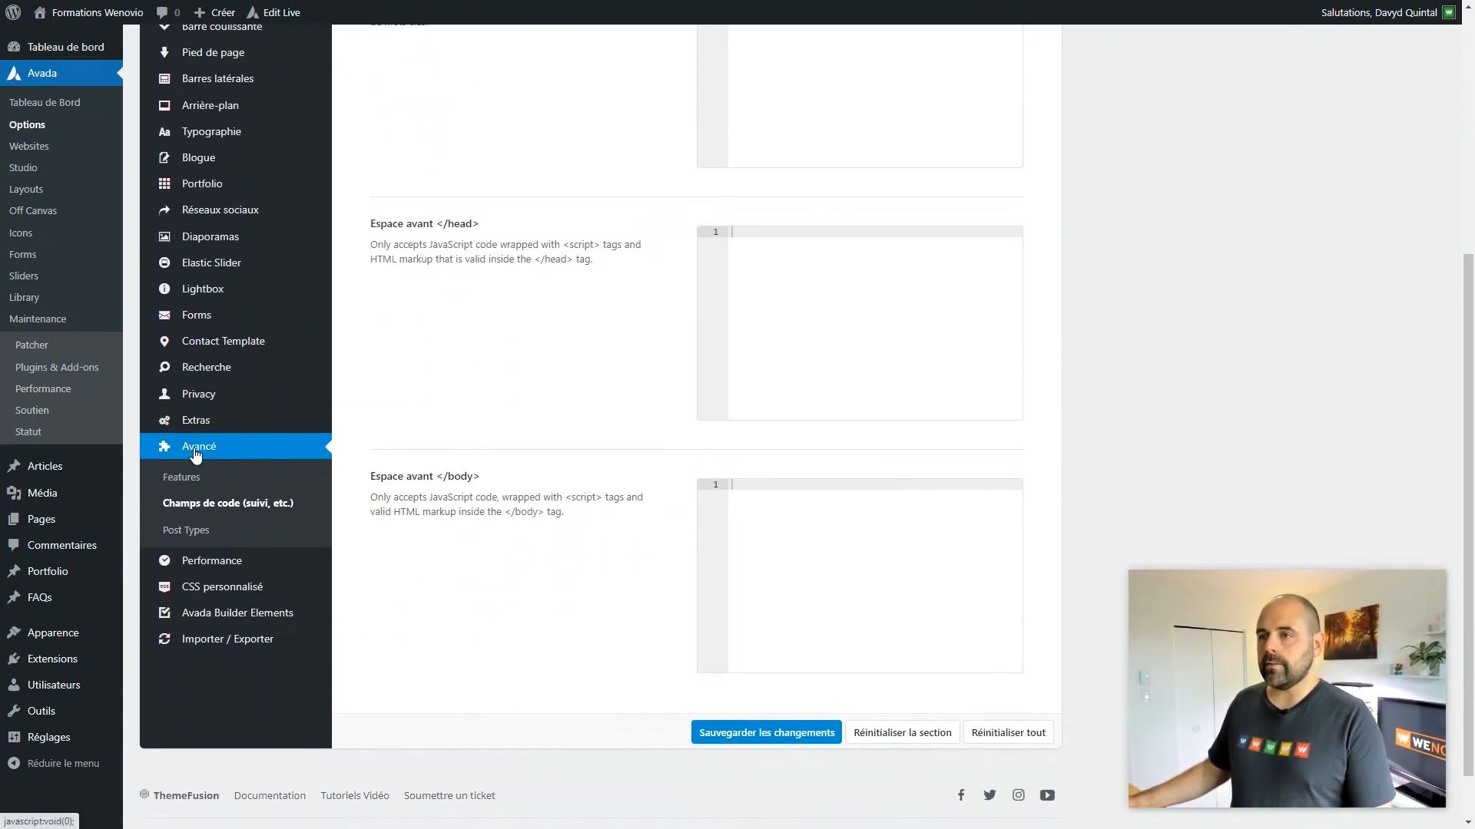
click(262, 504)
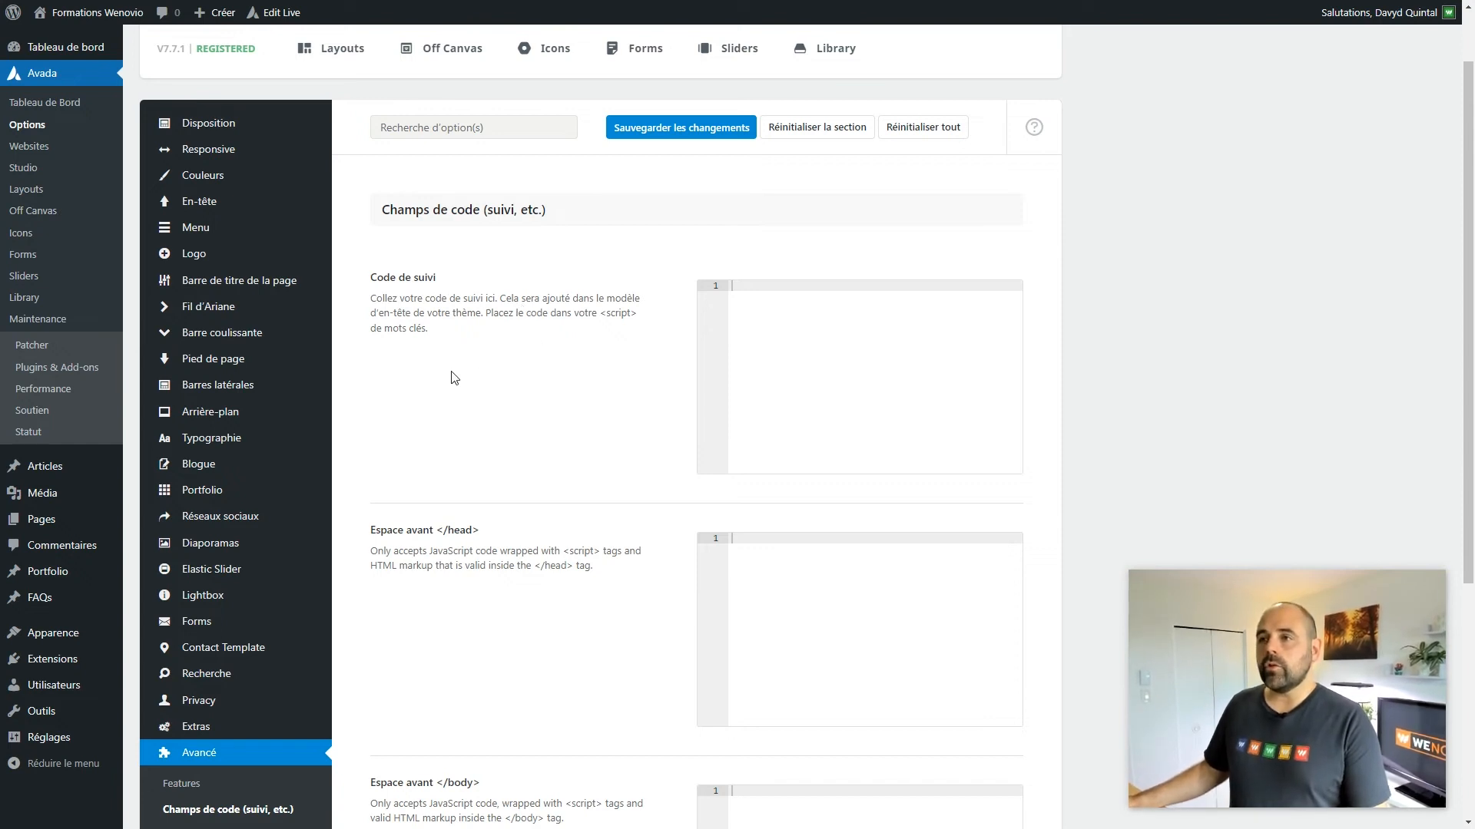
Examine the tracking code, before </head> and before </body> code fields and the code format they accept
scroll(231, 573, down, 4)
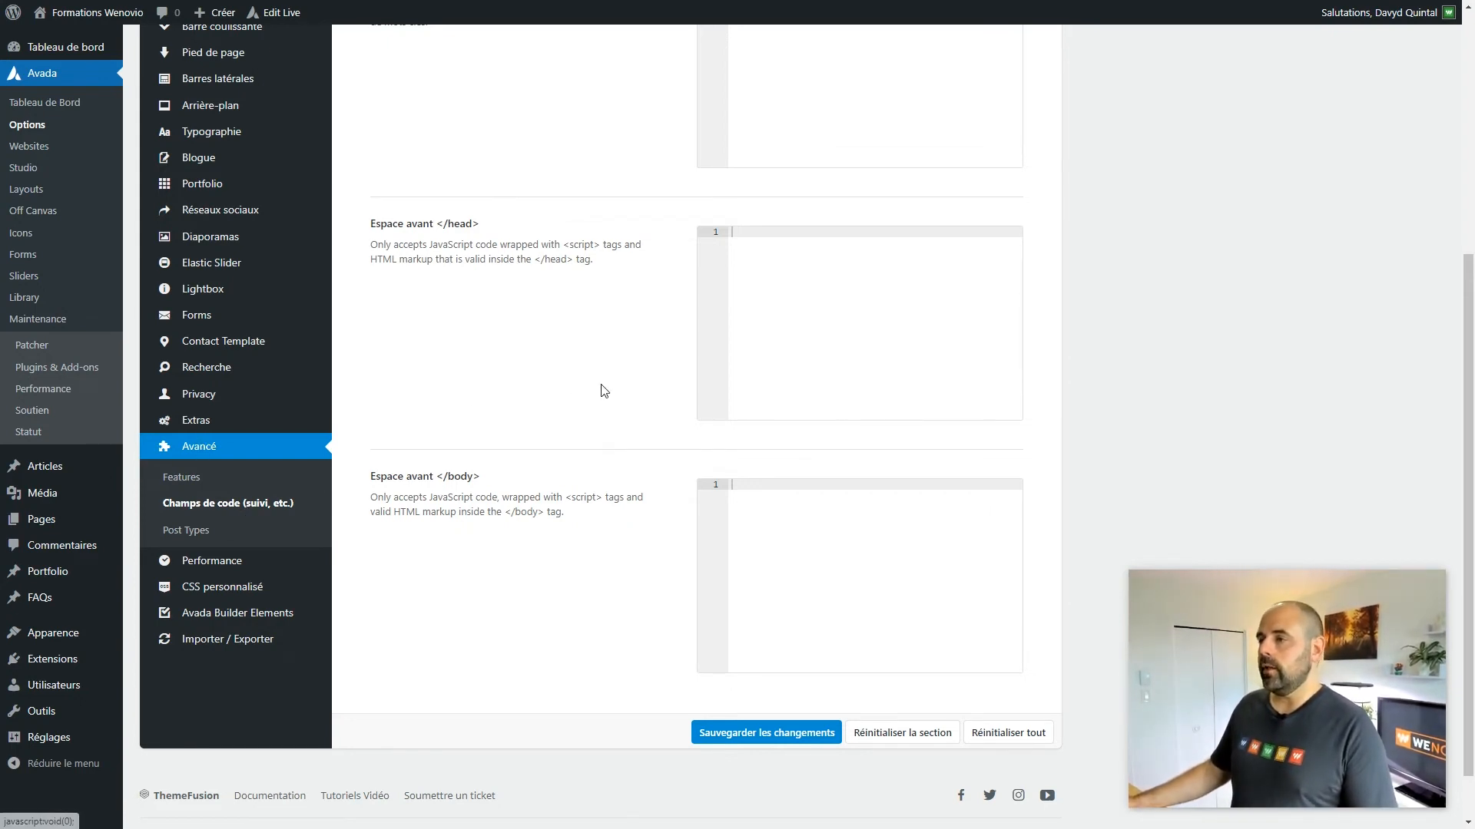
scroll(603, 389, up, 3)
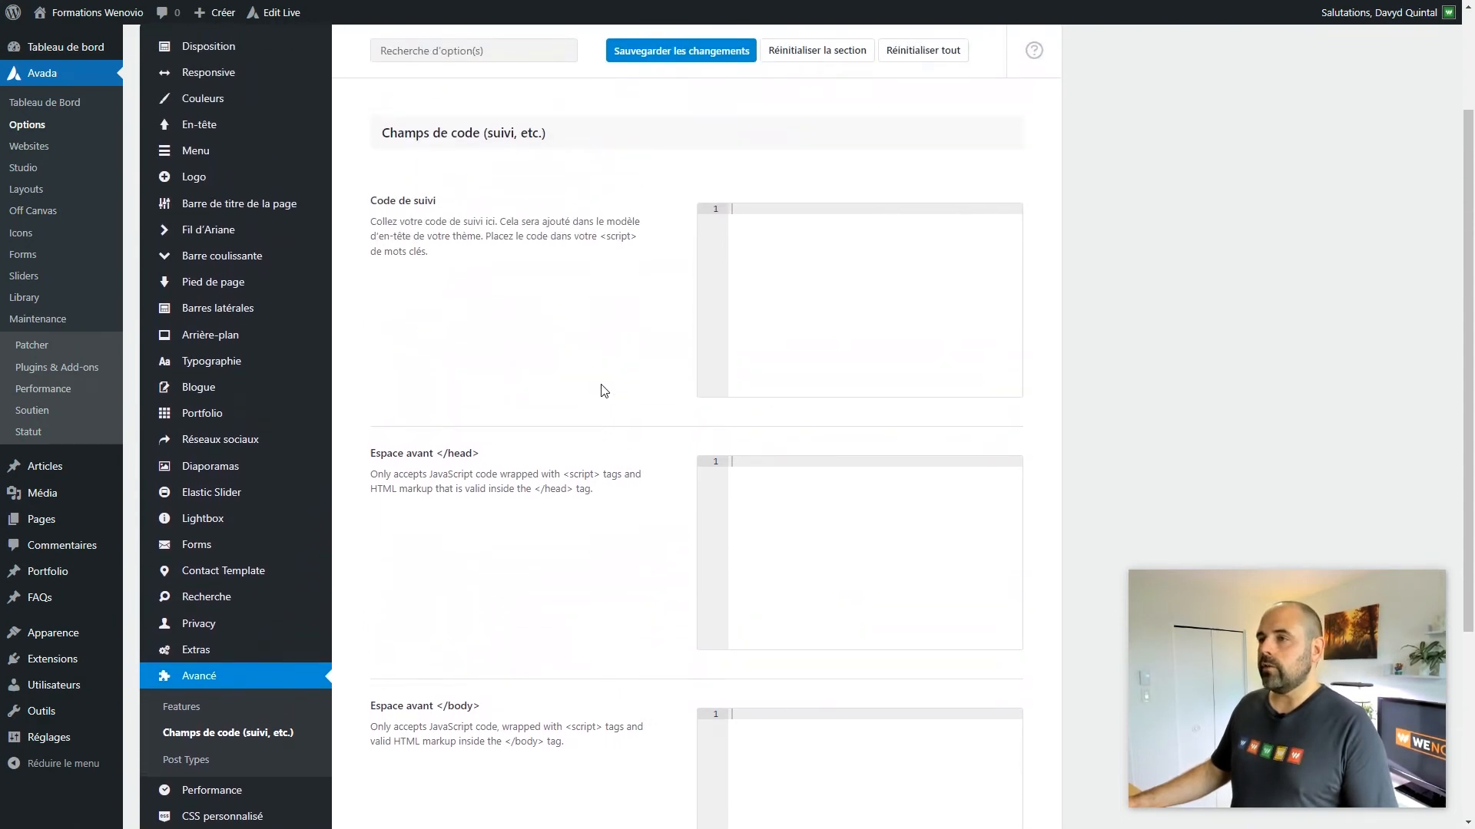
click(755, 209)
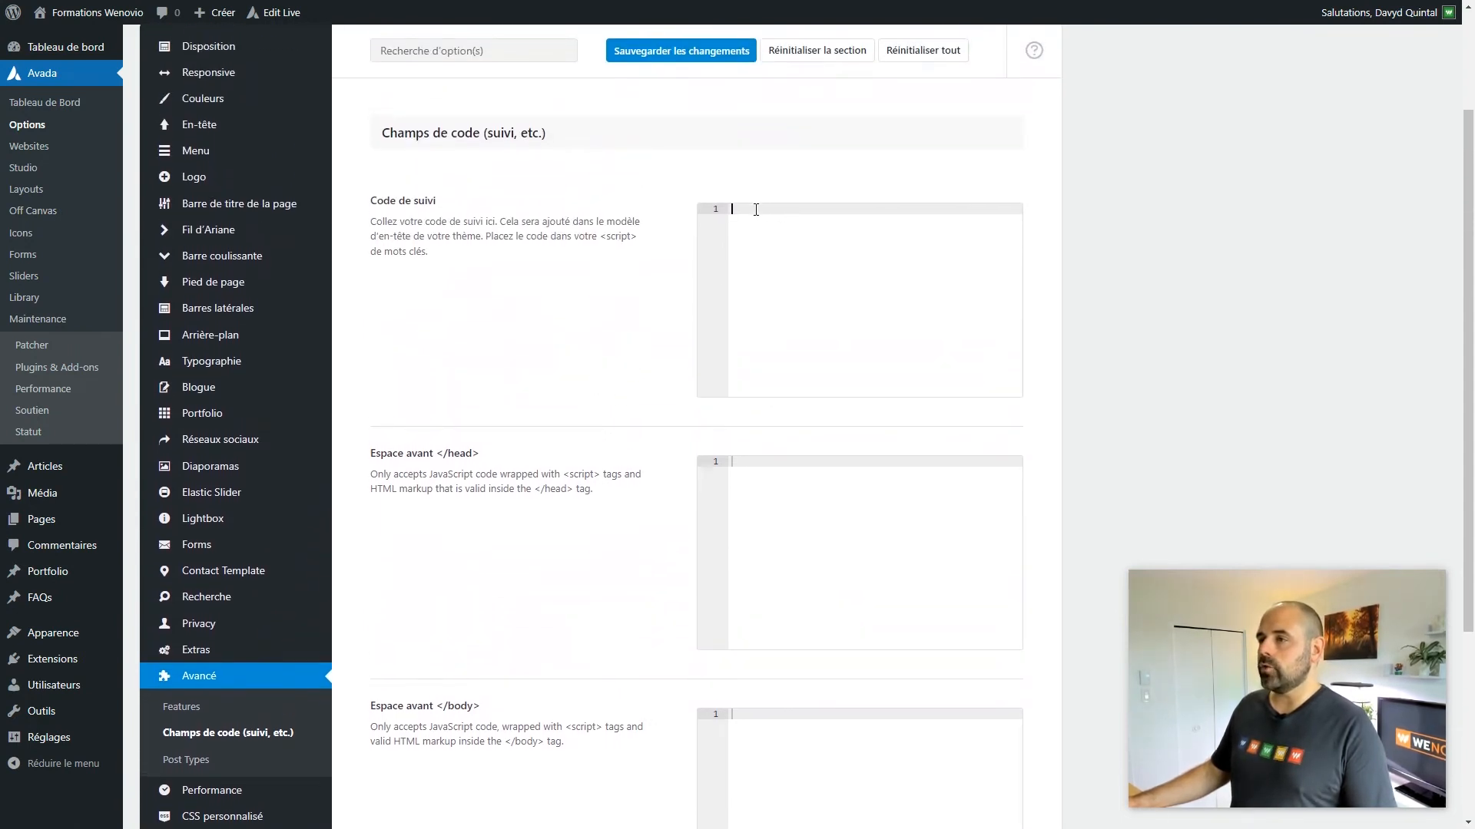
drag(600, 236, 651, 248)
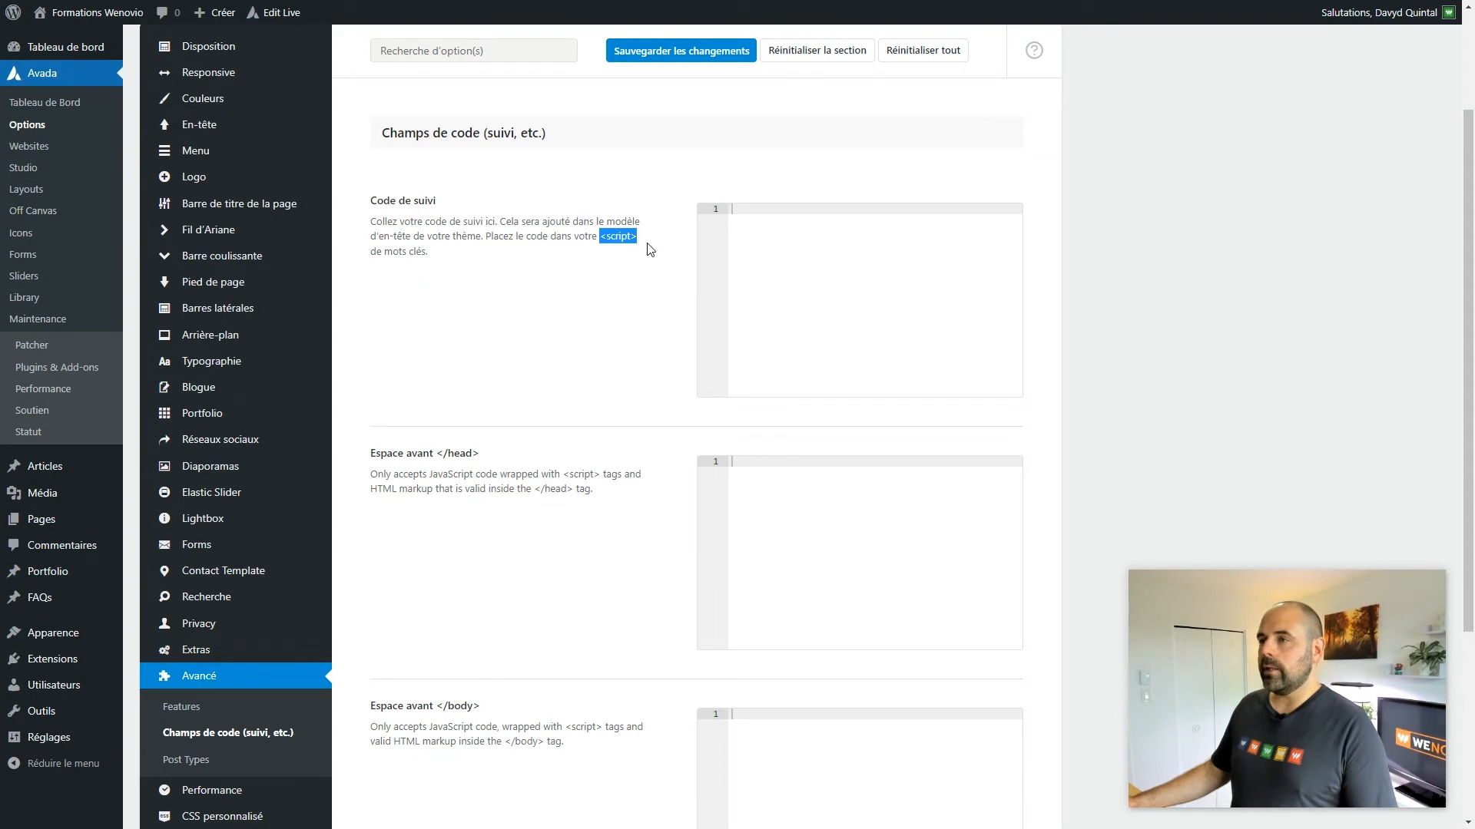
scroll(665, 244, down, 3)
click(743, 308)
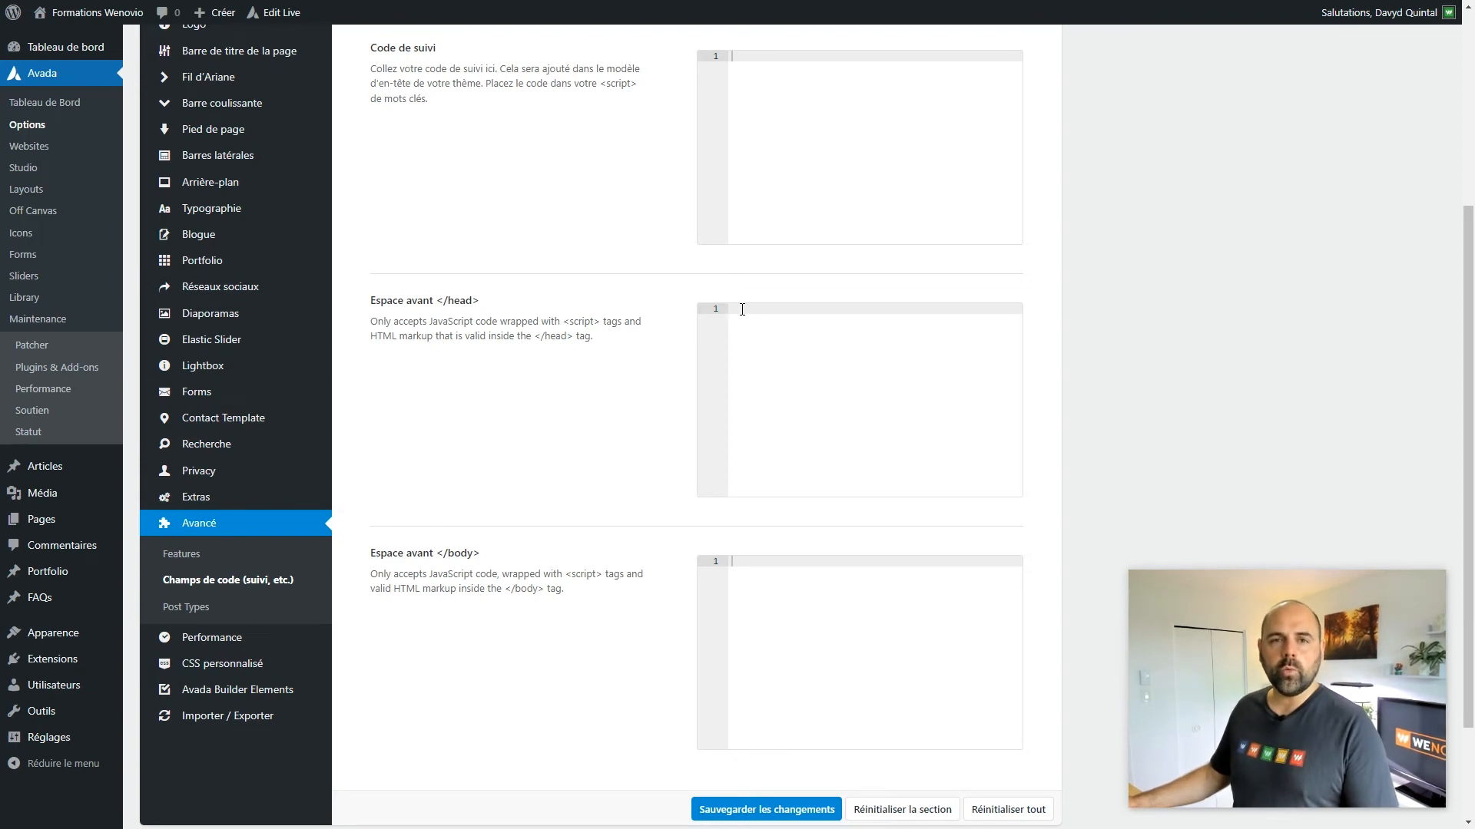
scroll(740, 328, down, 3)
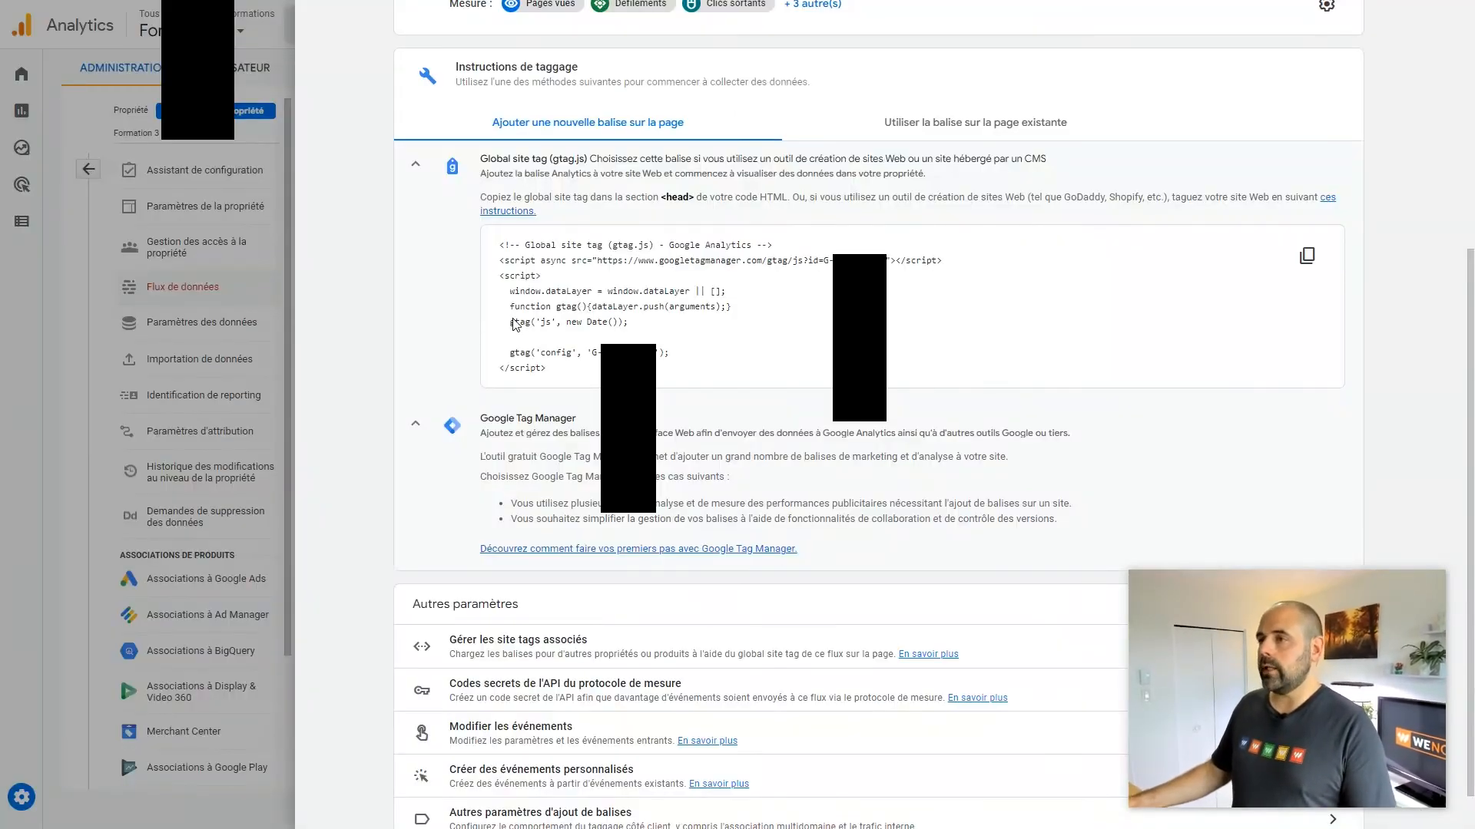
Read where the gtag.js instructions in the Google Analytics data stream say to place the tag, and compare with Avada's code fields
scroll(914, 353, up, 2)
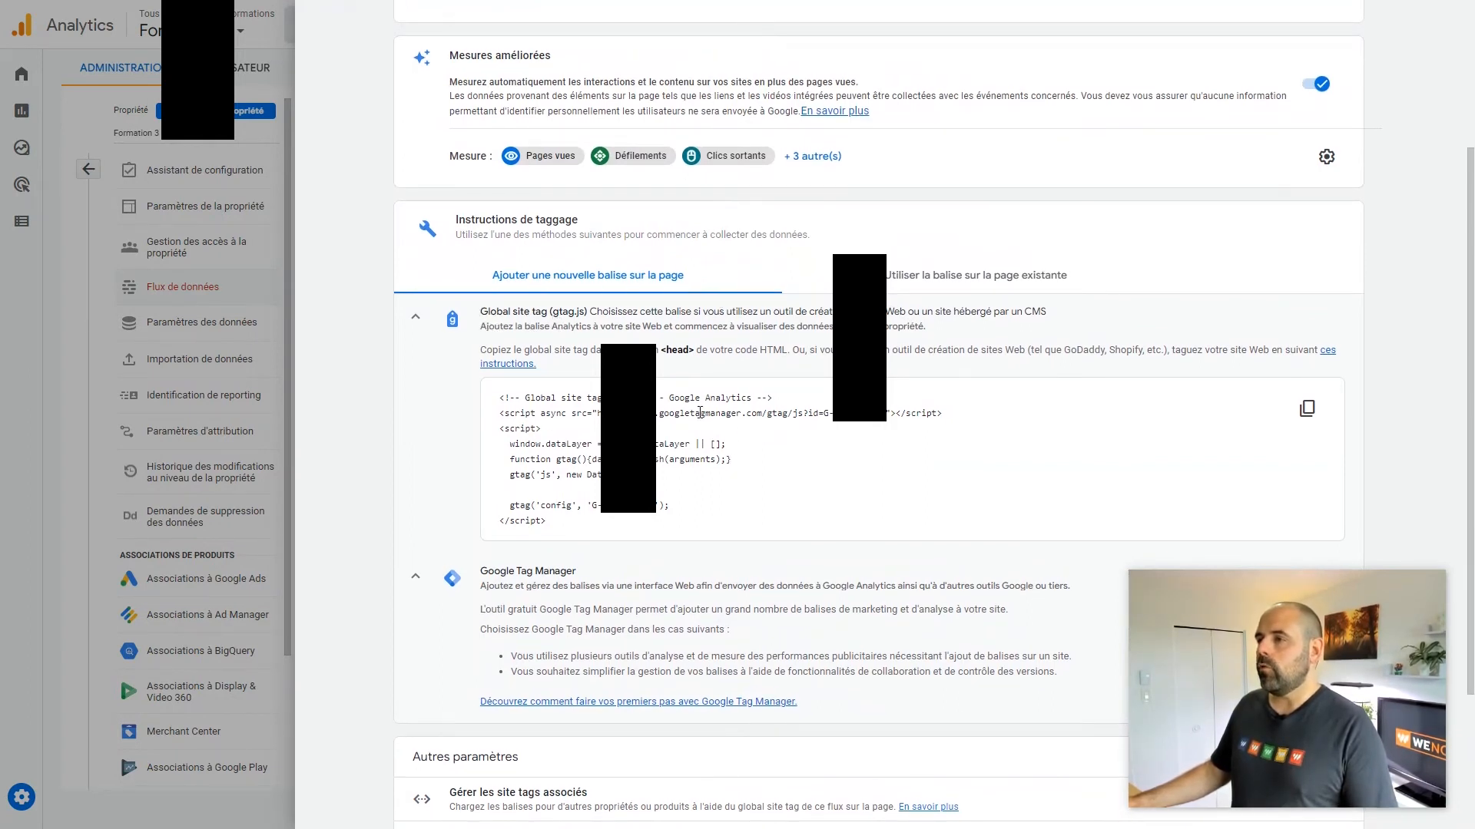
drag(482, 354, 724, 352)
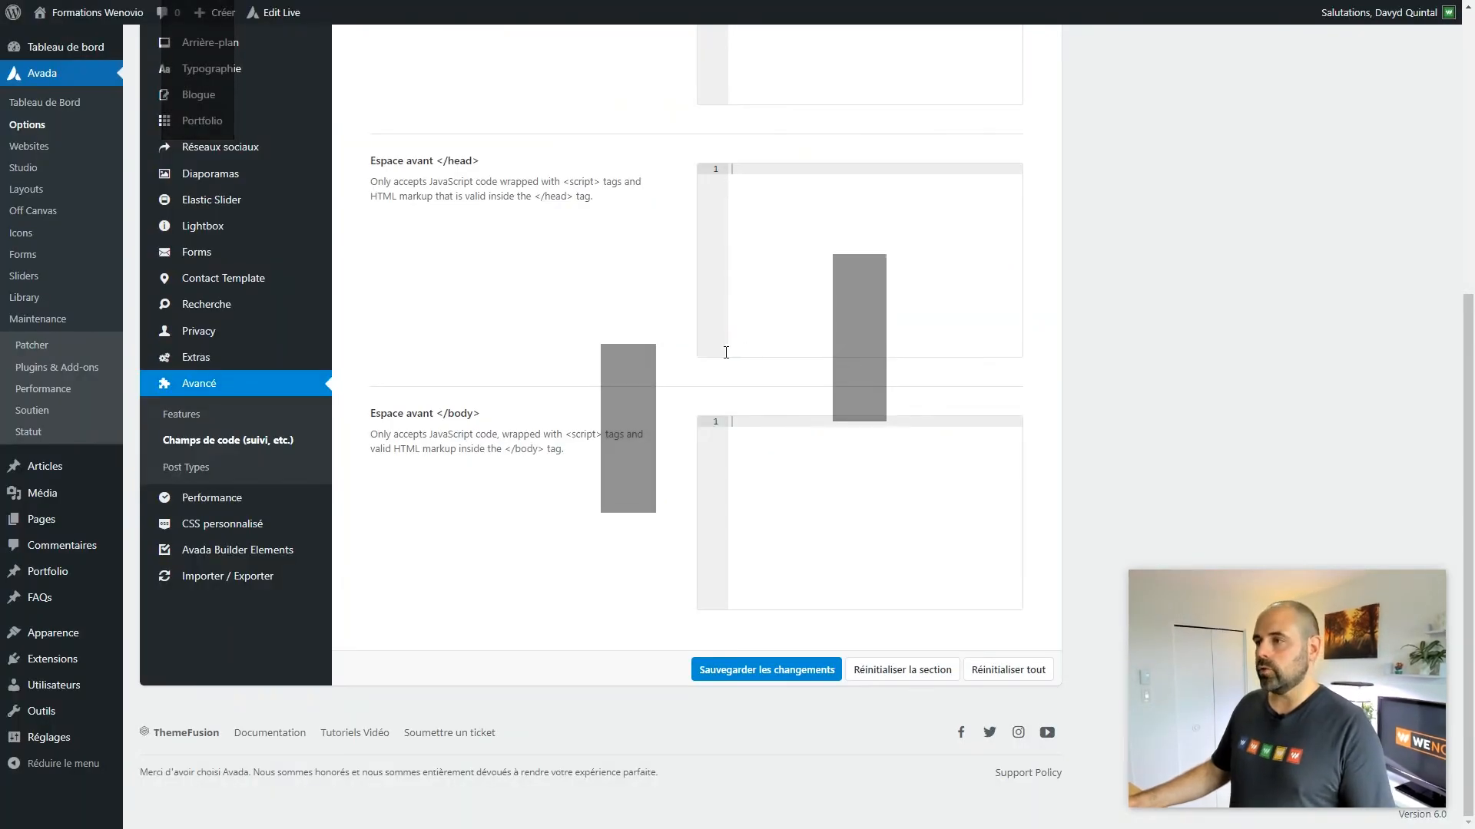
scroll(503, 374, up, 2)
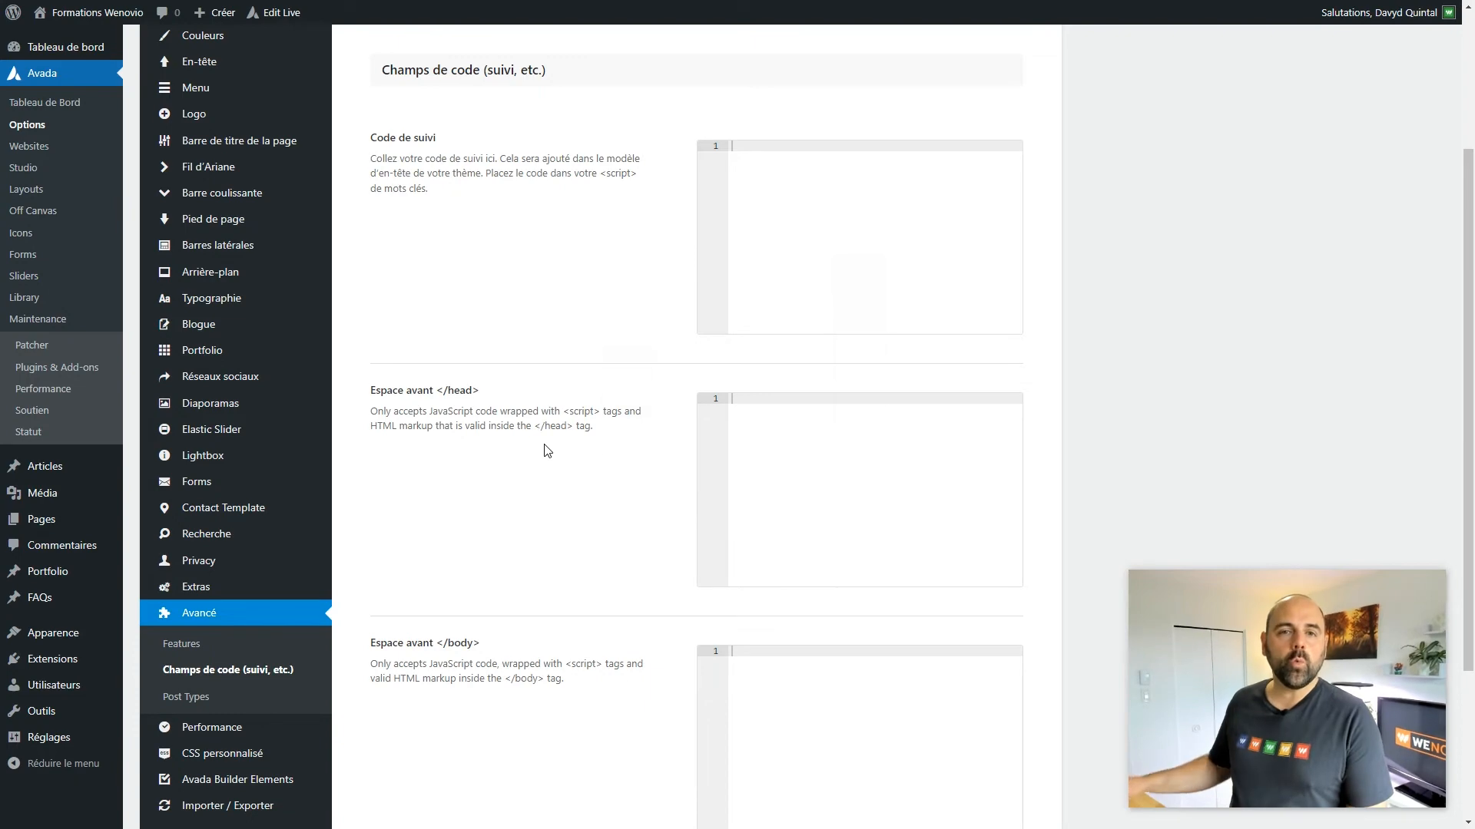
Copy the global site tag from Google Analytics into Avada's "Espace avant </head>" field and save the changes
key(ctrl+Tab)
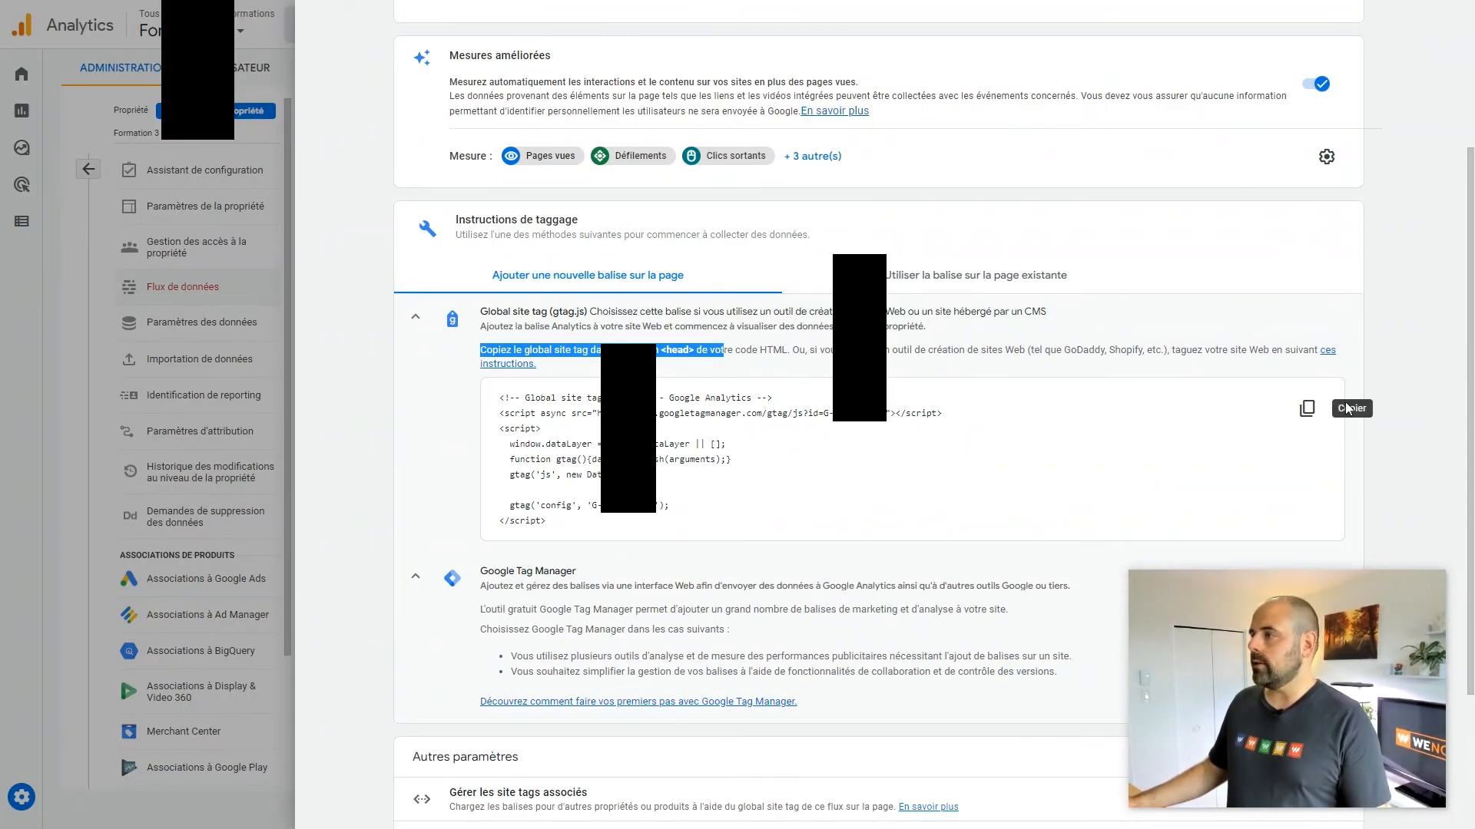
click(1306, 409)
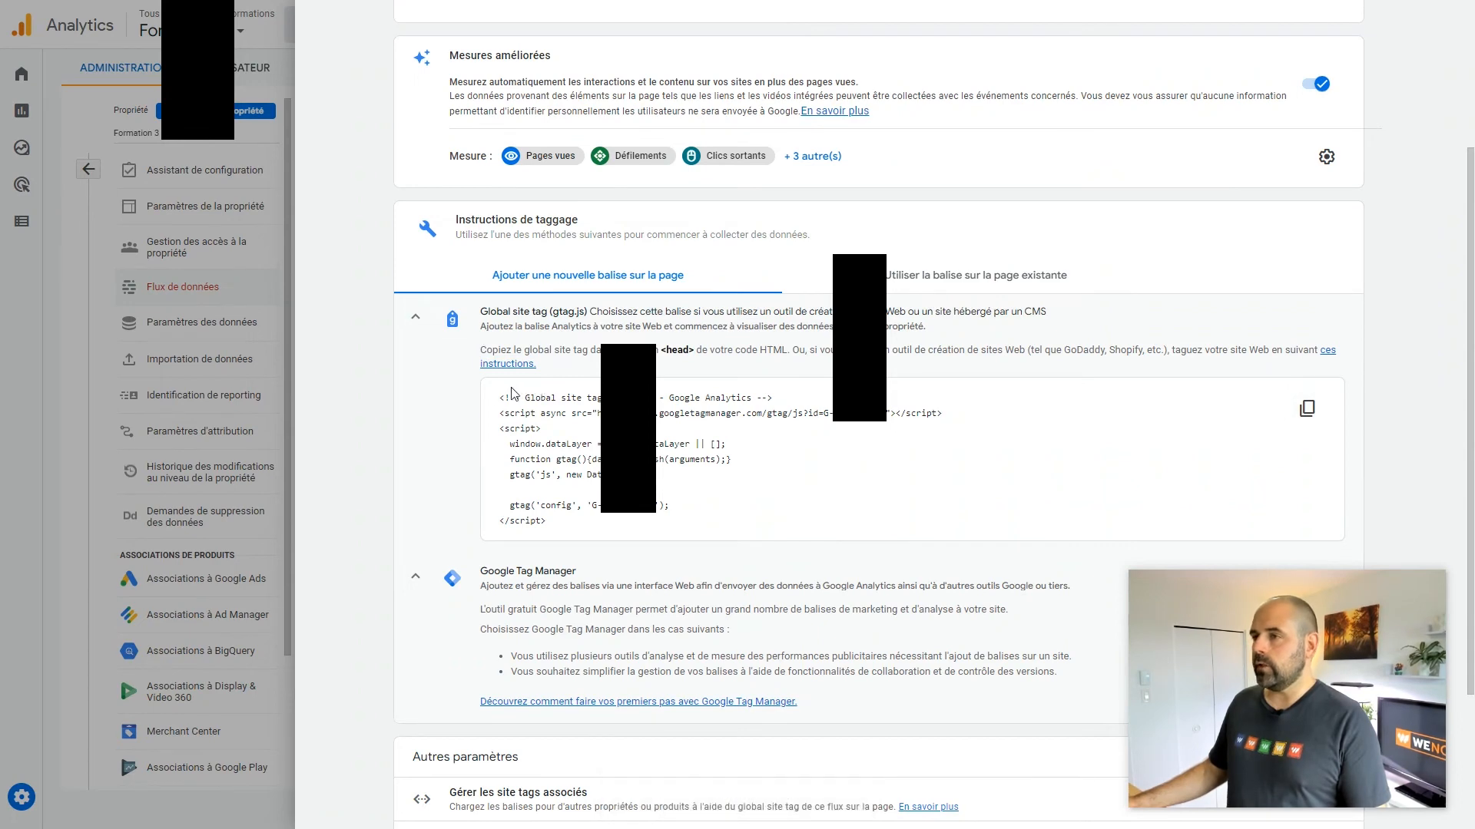
key(ctrl+Tab)
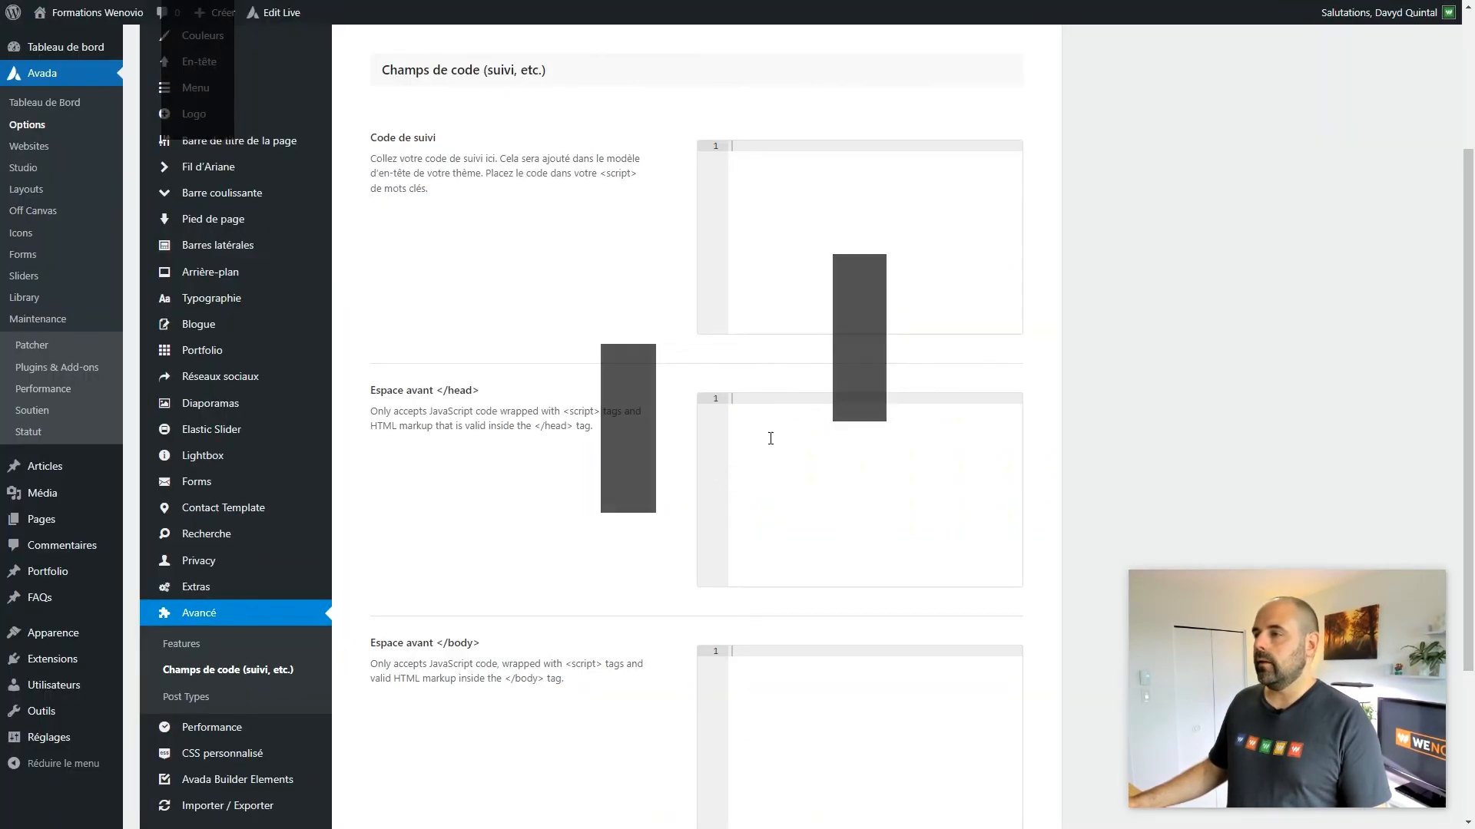
click(740, 398)
key(ctrl+v)
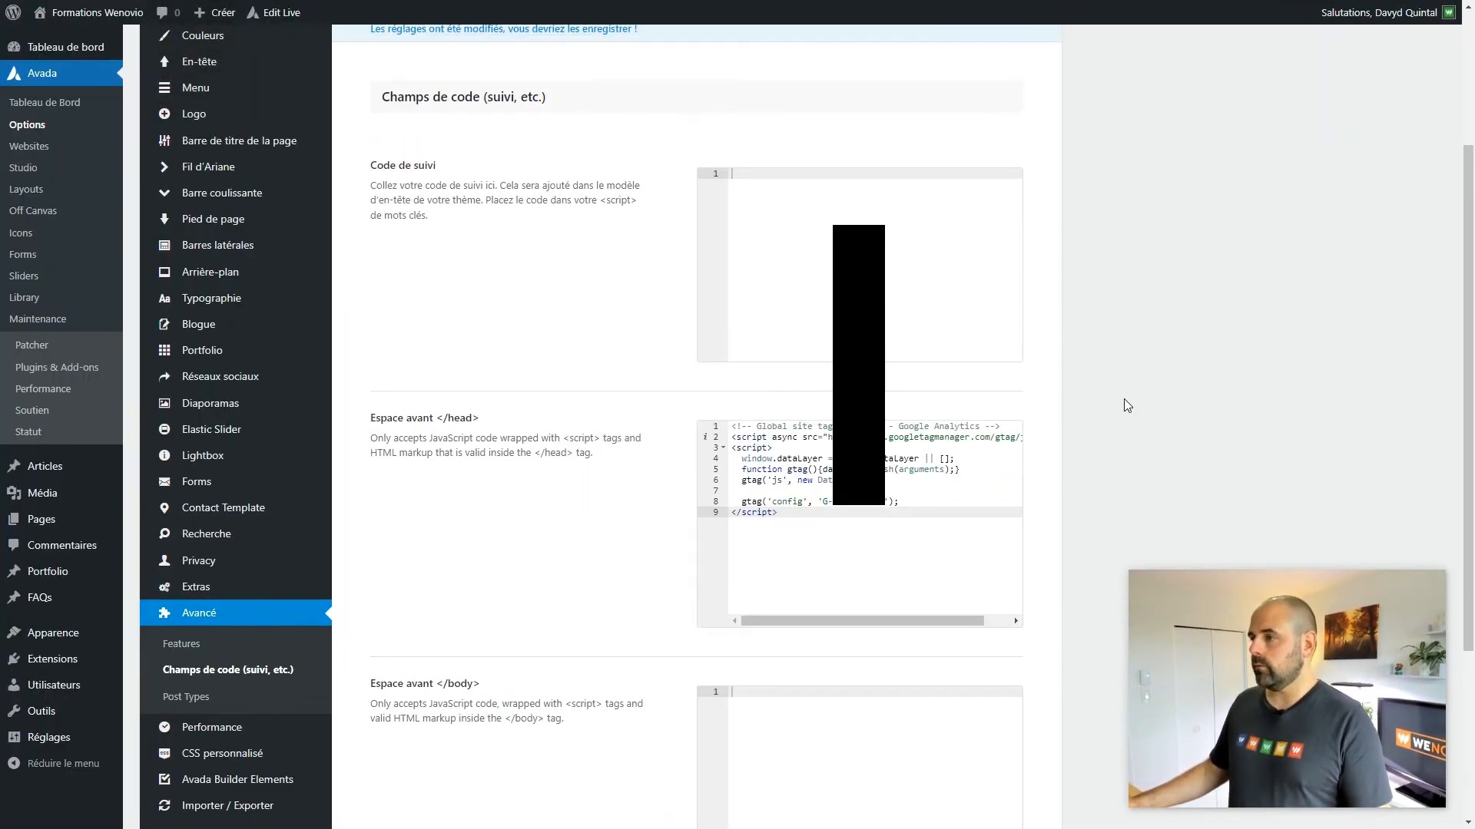
scroll(1150, 388, down, 3)
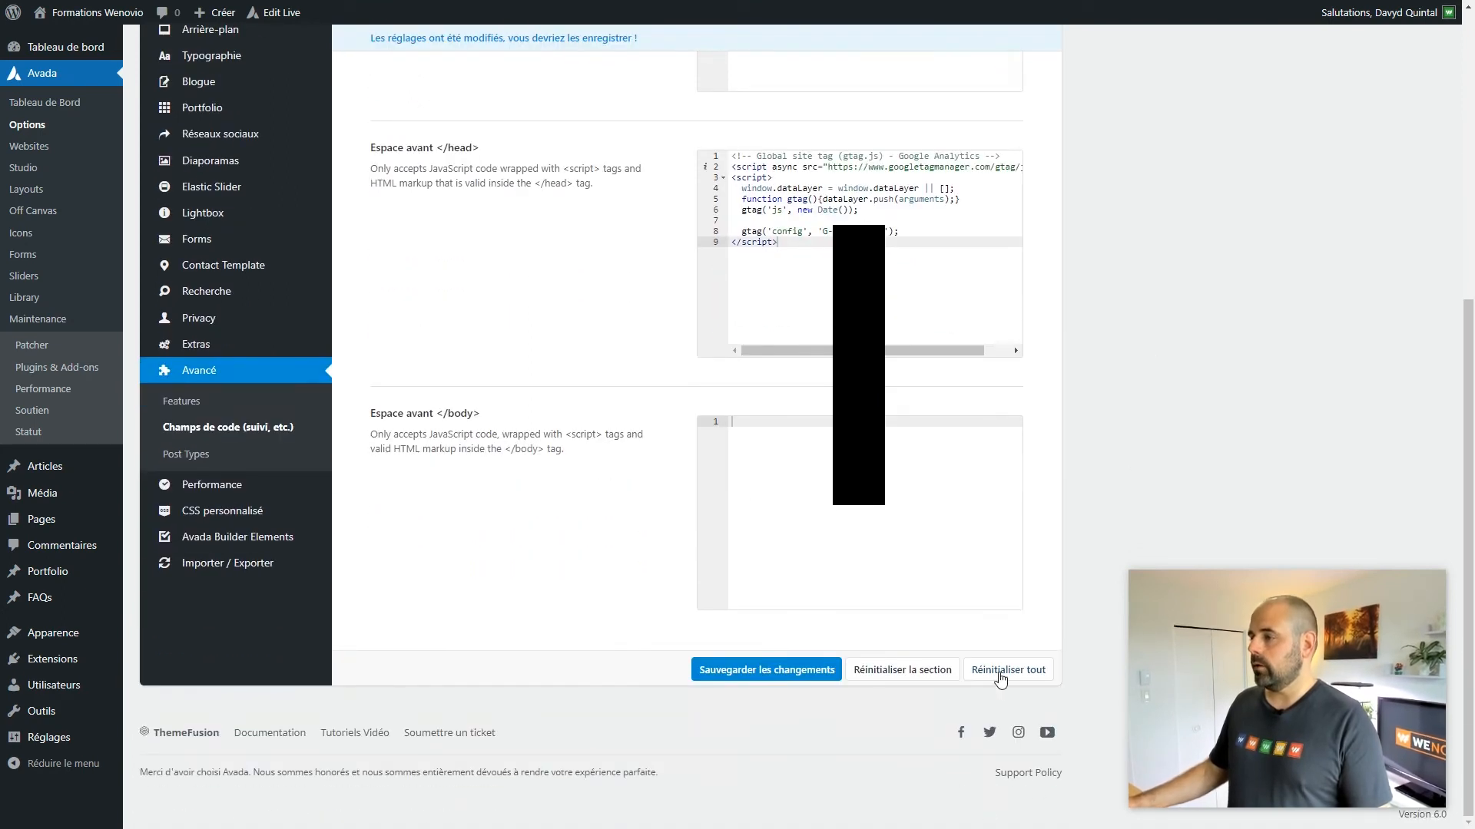
click(729, 671)
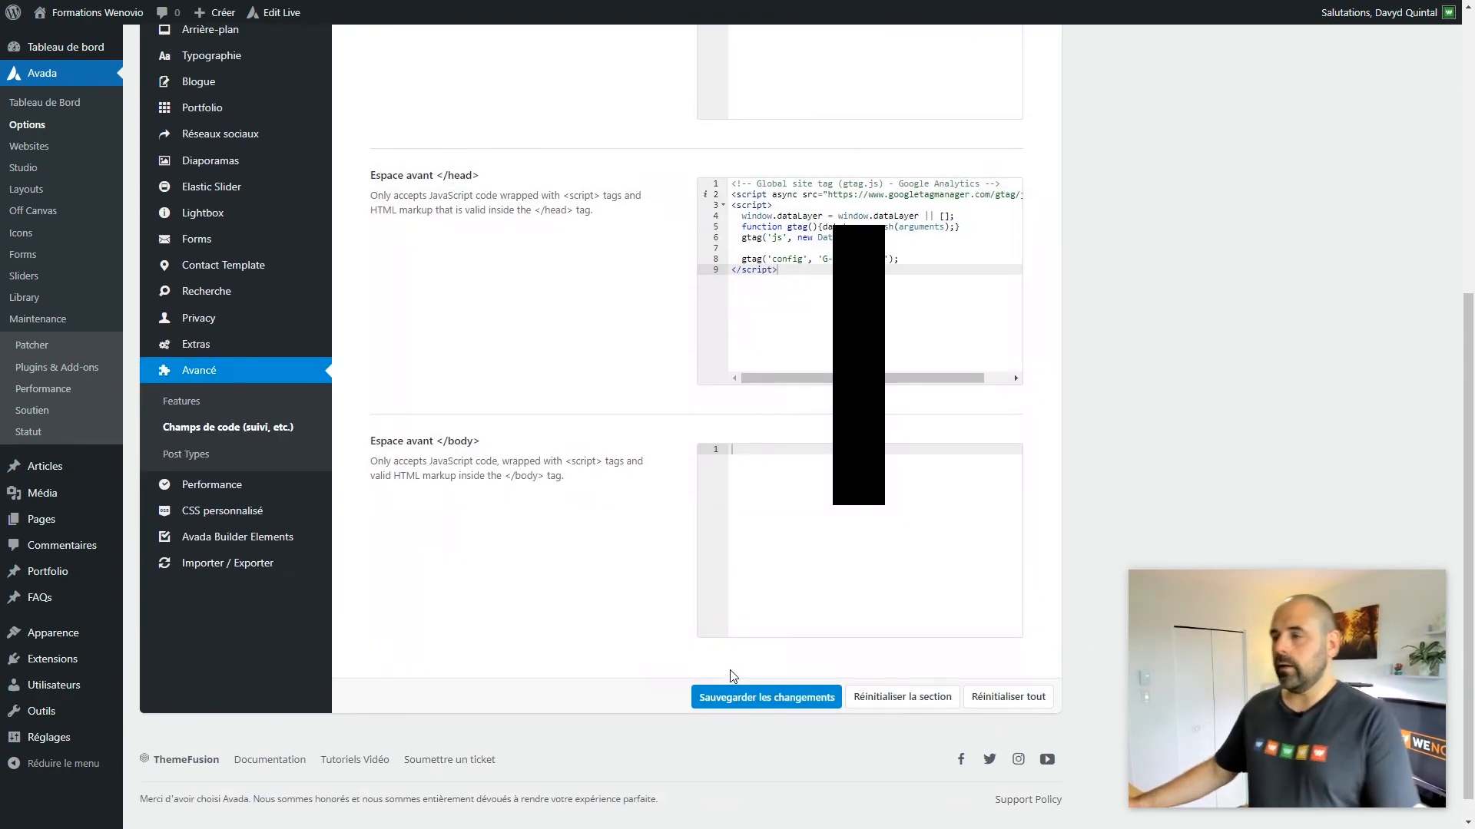
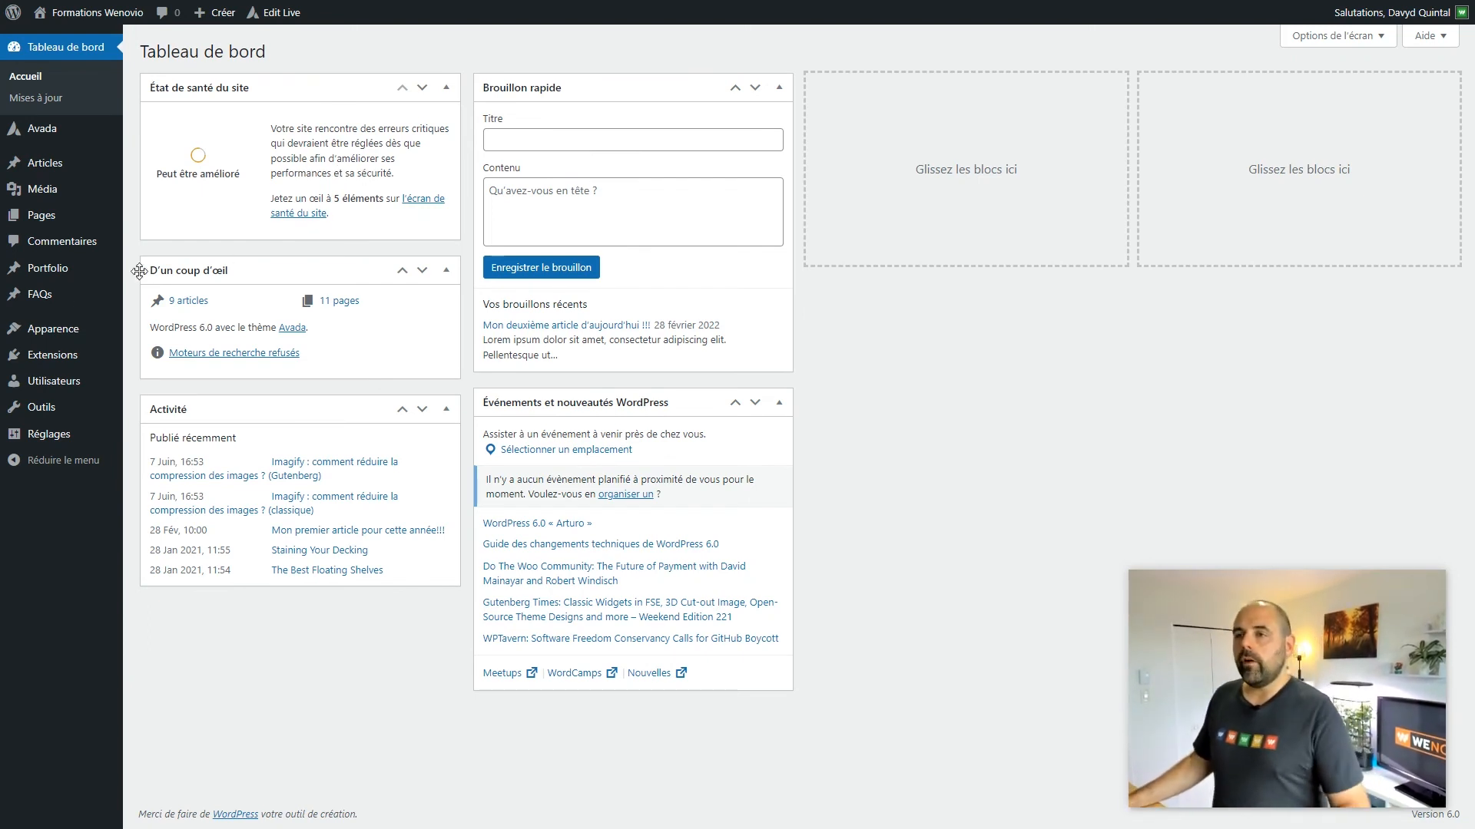
Open the Avada theme's header.php in the WordPress theme file editor
mouse_move(64, 328)
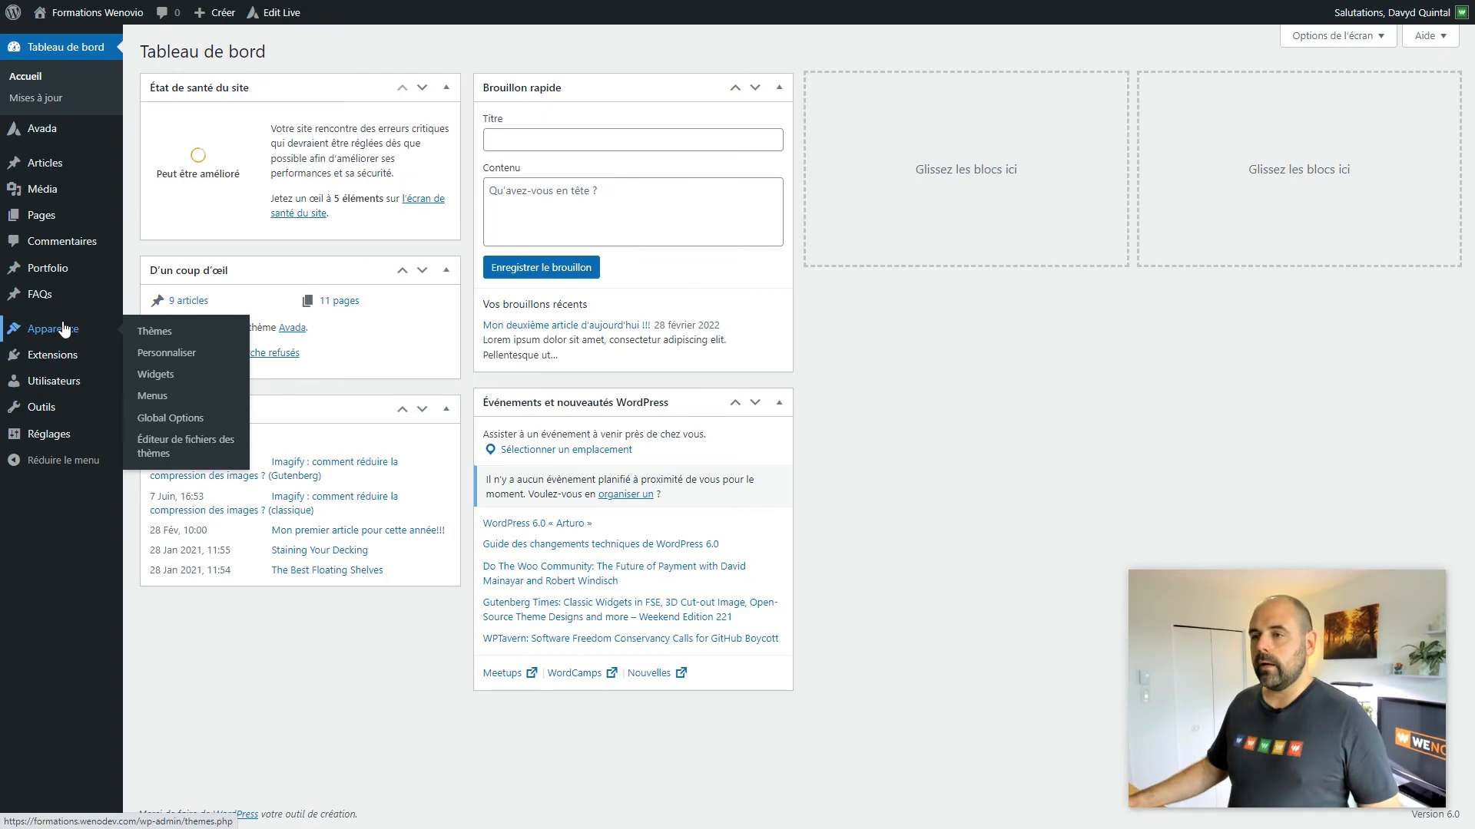
click(154, 451)
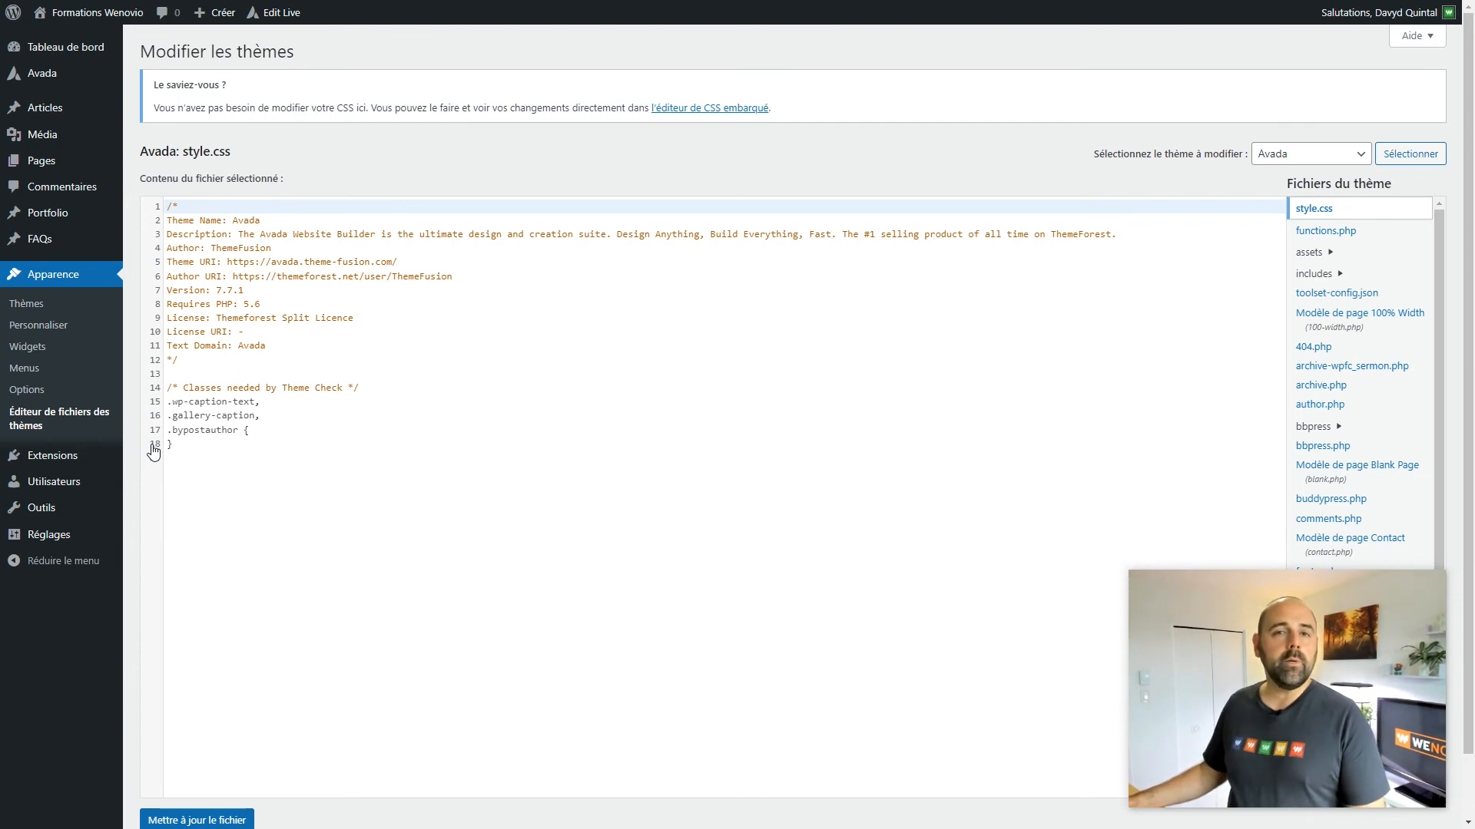
click(191, 480)
key(Return)
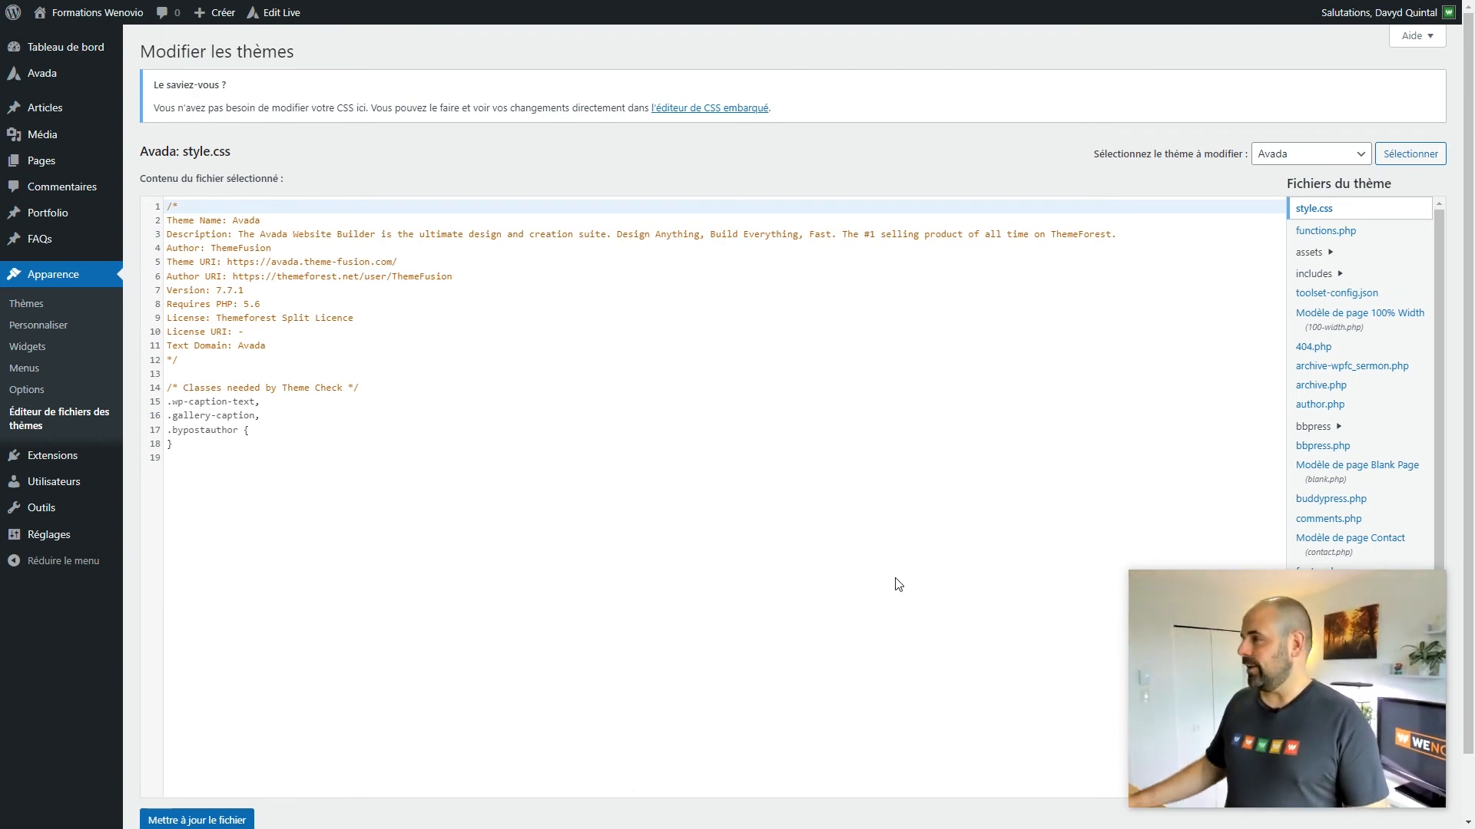
mouse_move(1202, 696)
drag(1344, 650, 228, 620)
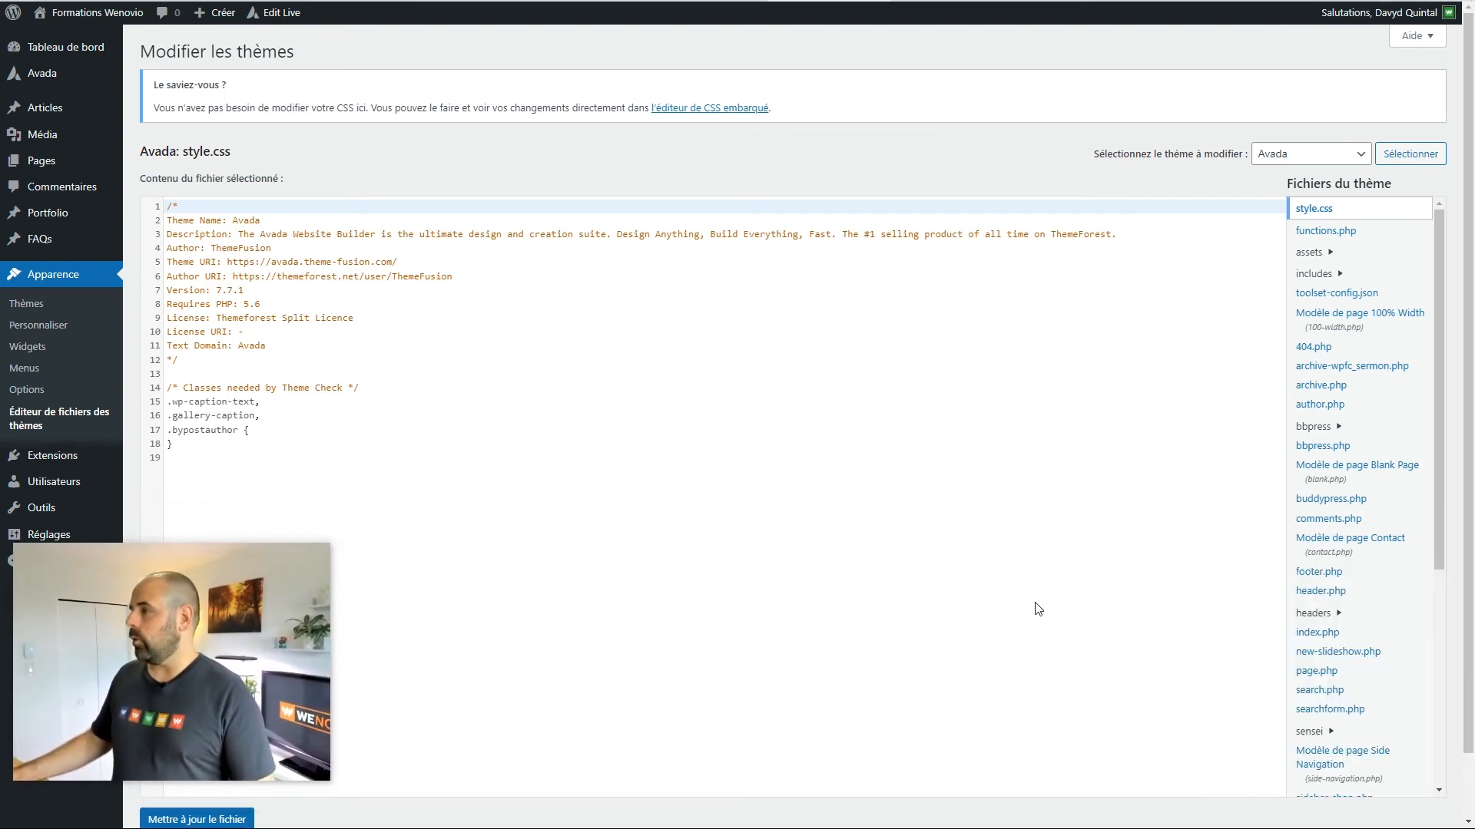
mouse_move(1440, 292)
mouse_down()
mouse_move(1459, 538)
mouse_move(1469, 295)
mouse_up()
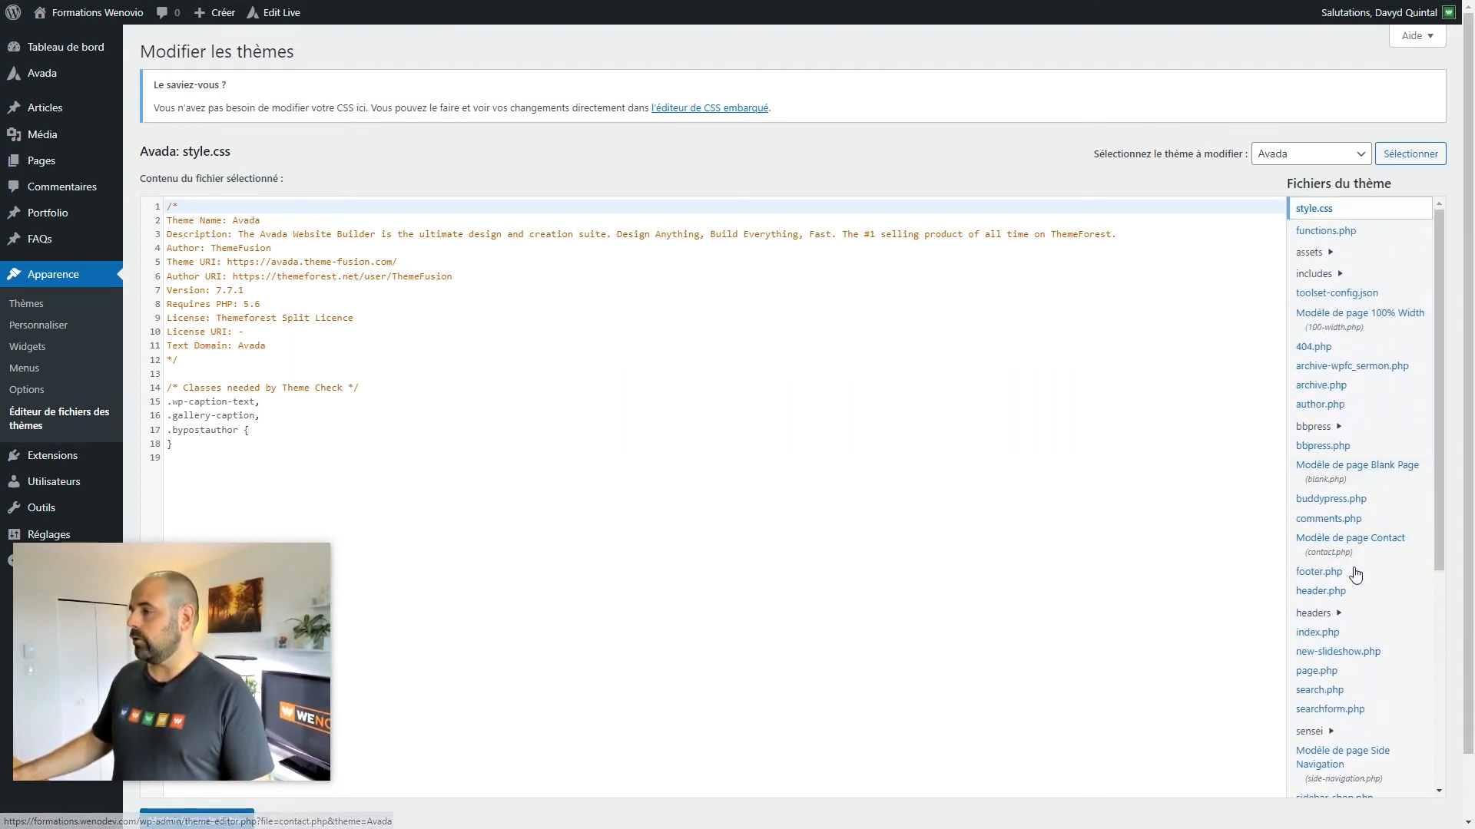
click(1303, 593)
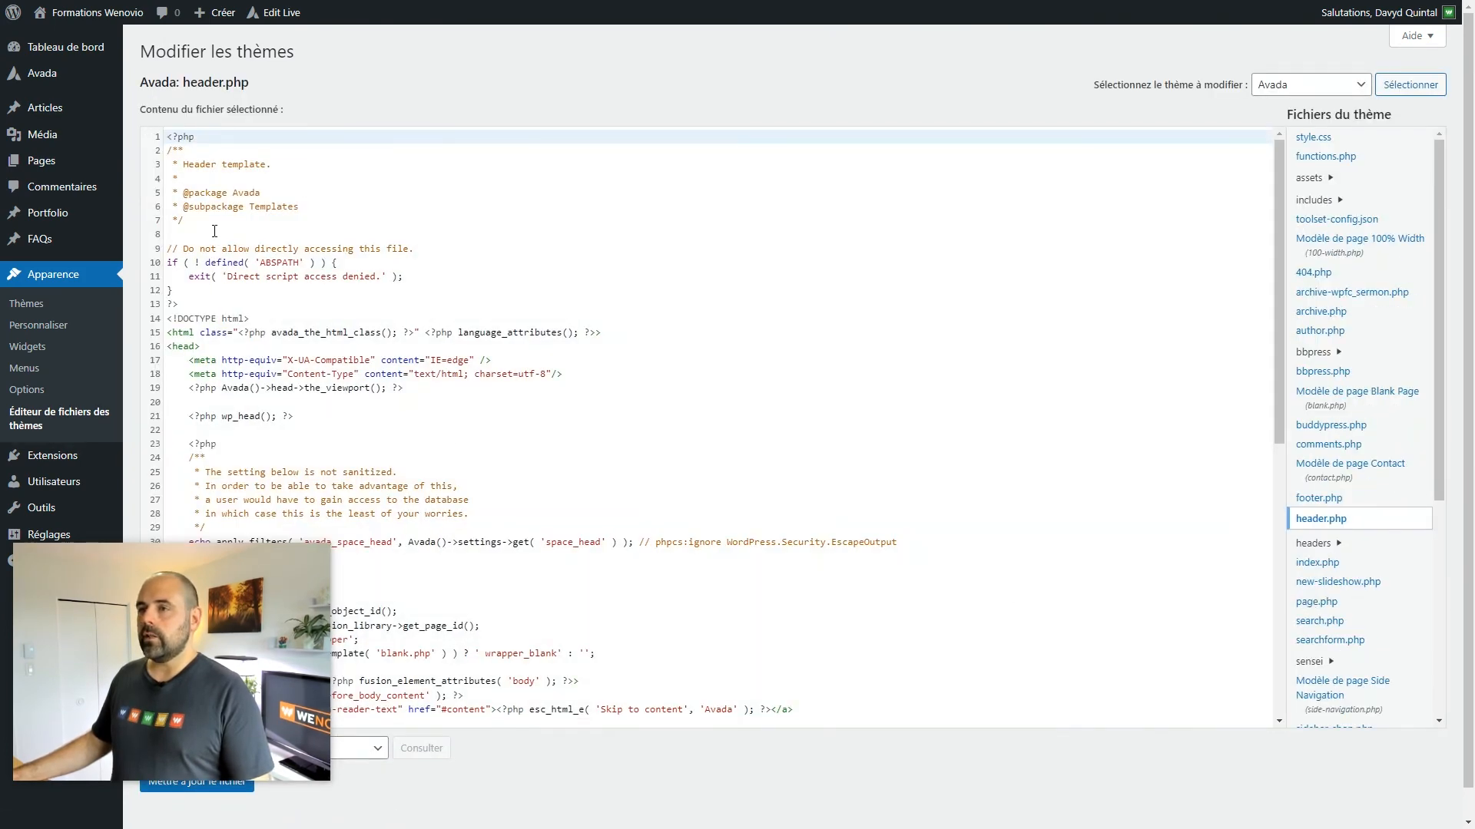
Examine the doctype, html, head and meta lines in header.php through the closing </head> tag
click(424, 250)
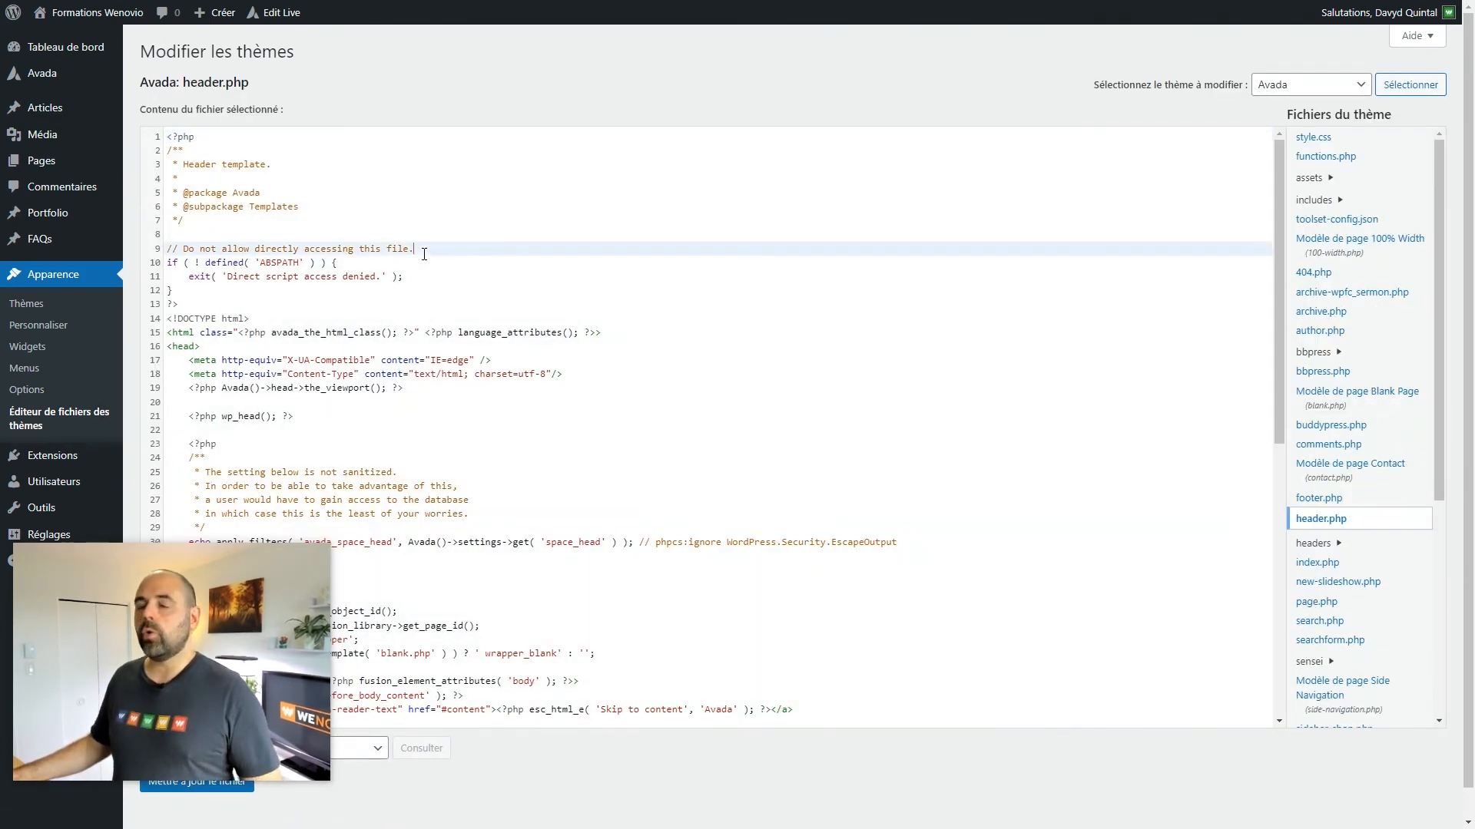
scroll(424, 253, down, 1)
scroll(424, 254, up, 1)
scroll(424, 254, up, 1)
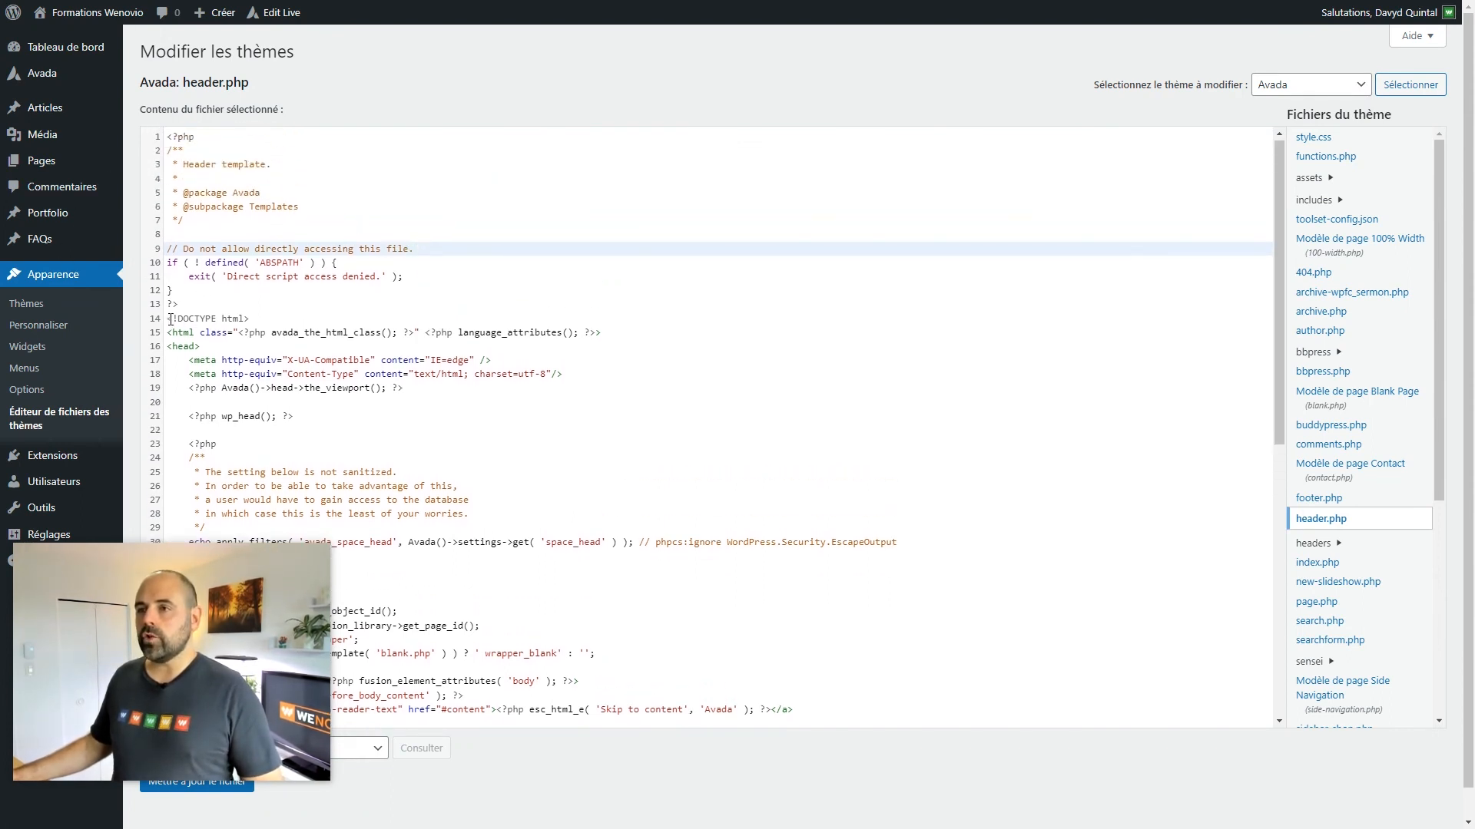
drag(167, 318, 253, 315)
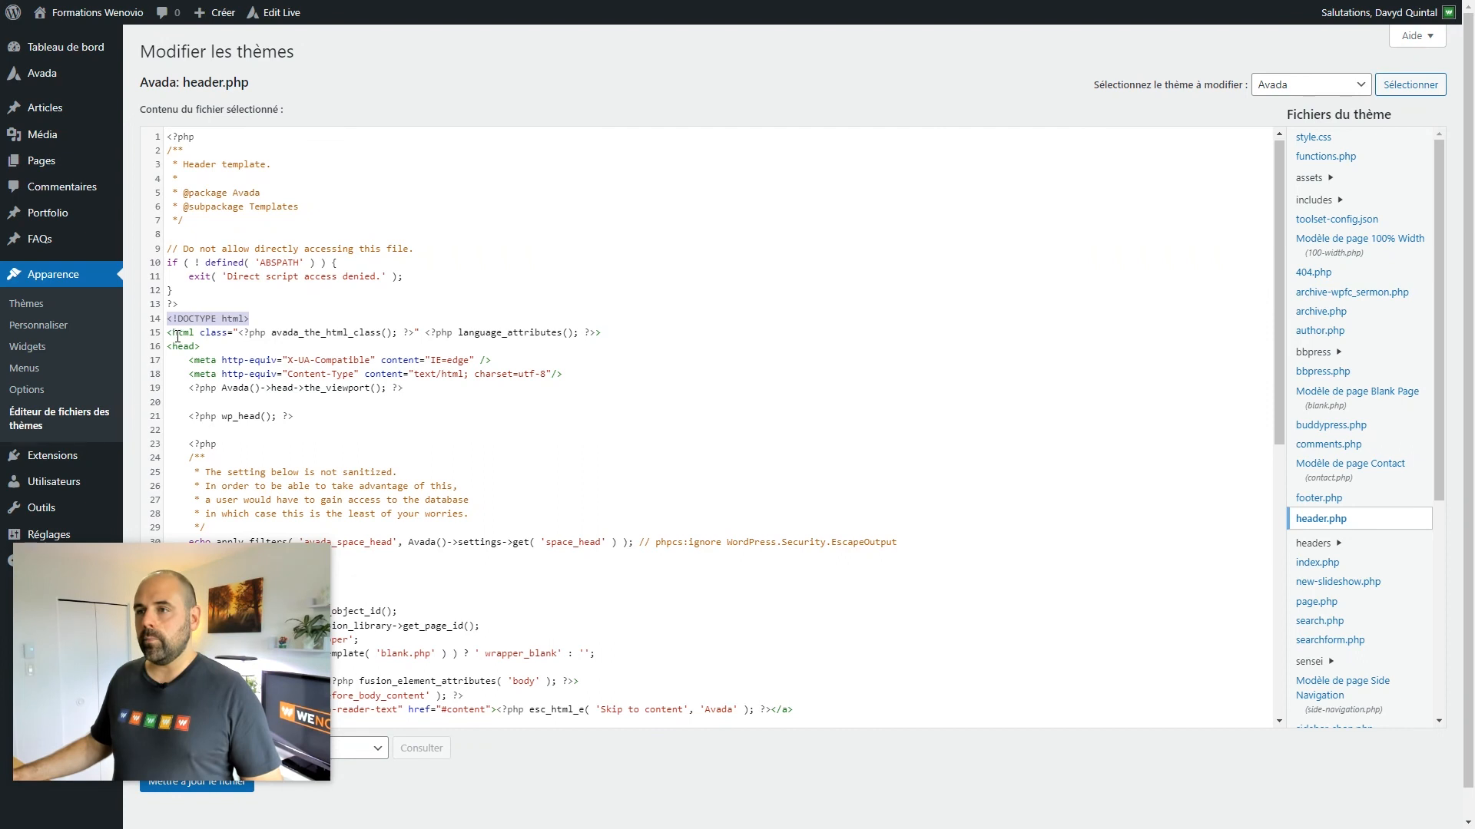
drag(167, 332, 201, 347)
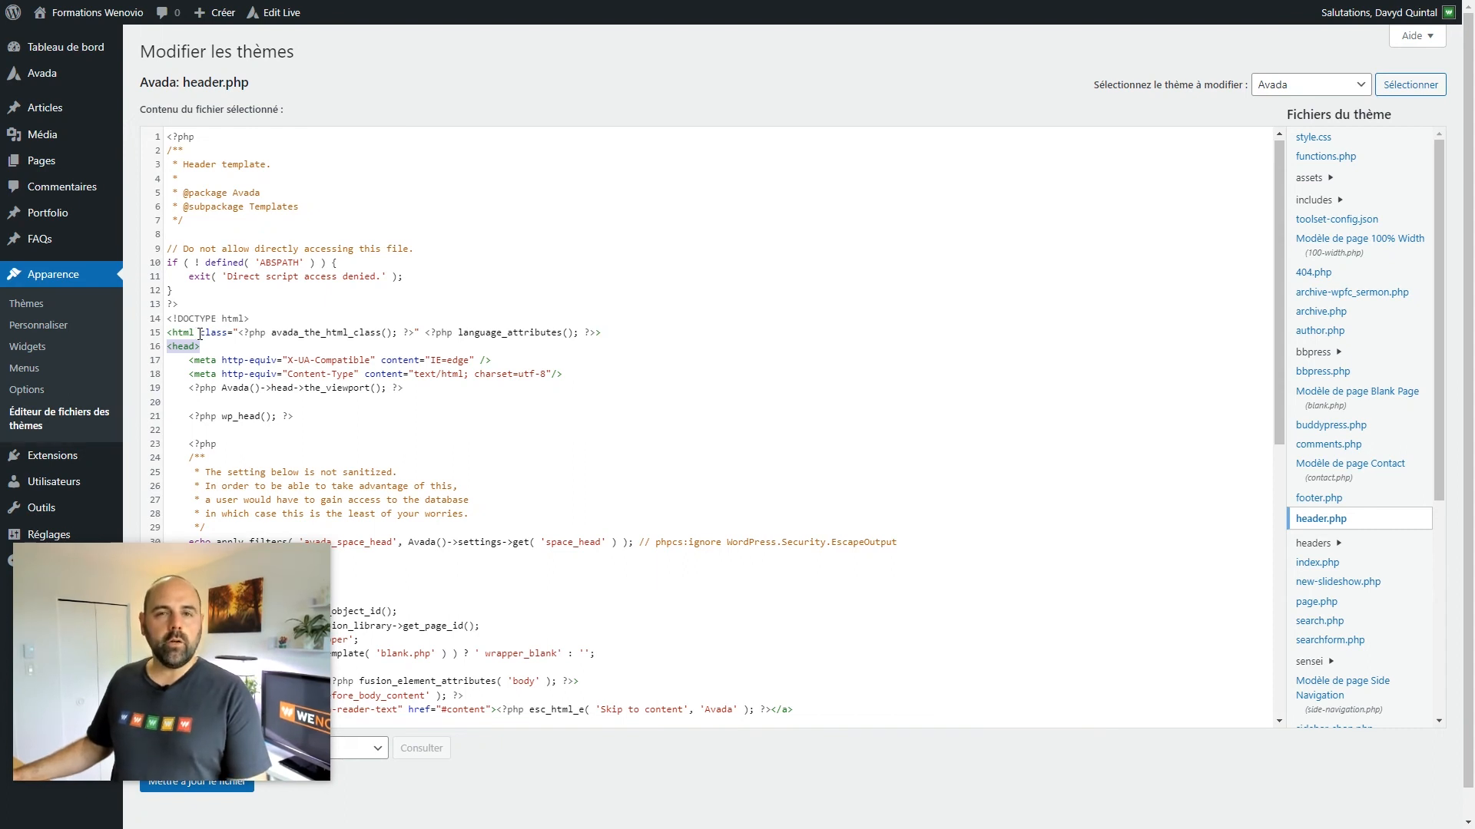
drag(189, 374, 563, 374)
scroll(372, 369, down, 3)
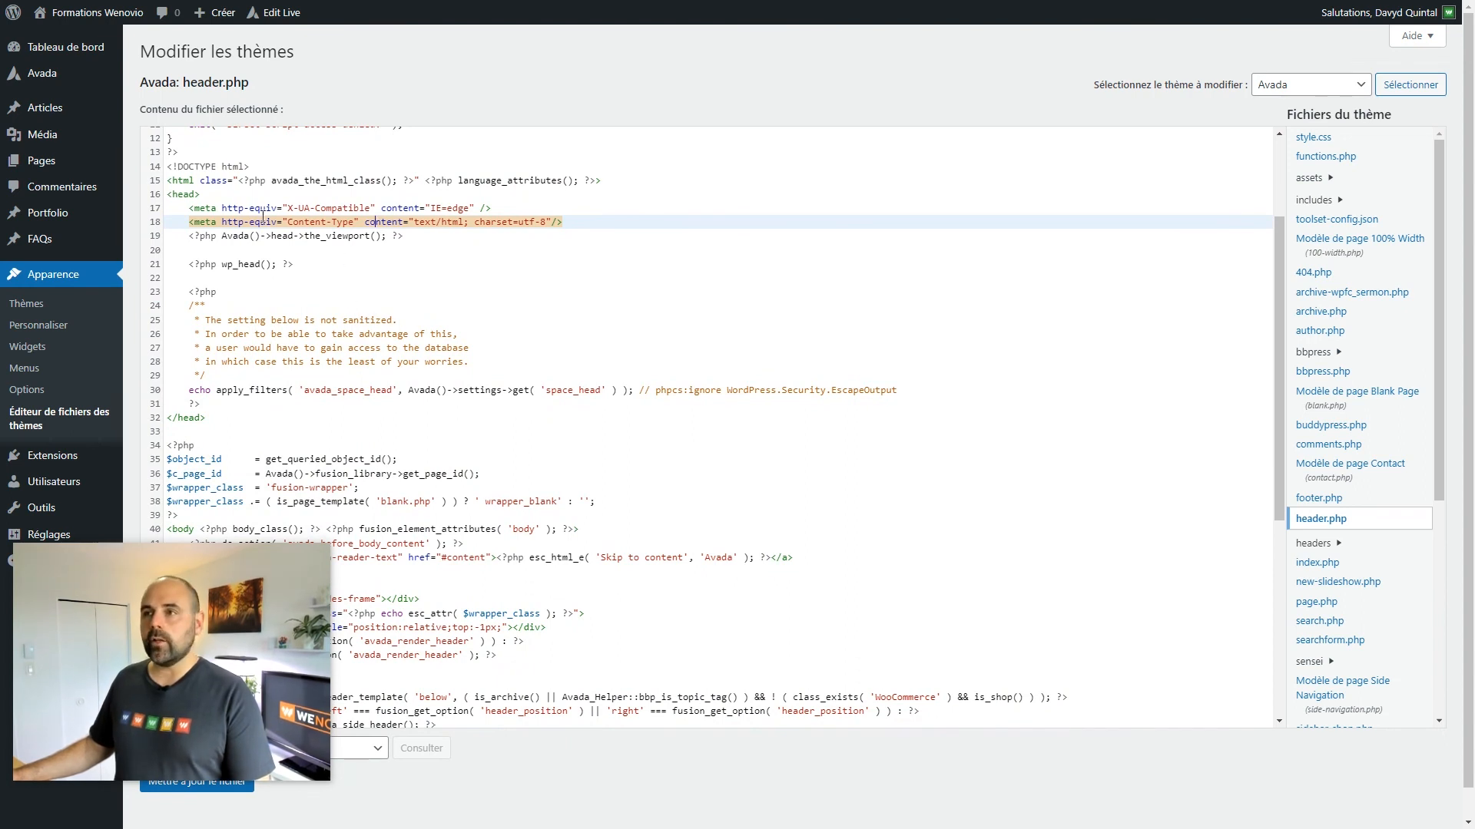
Locate the opening and closing head tags in header.php and insert an empty line just above </head>
drag(167, 194, 202, 194)
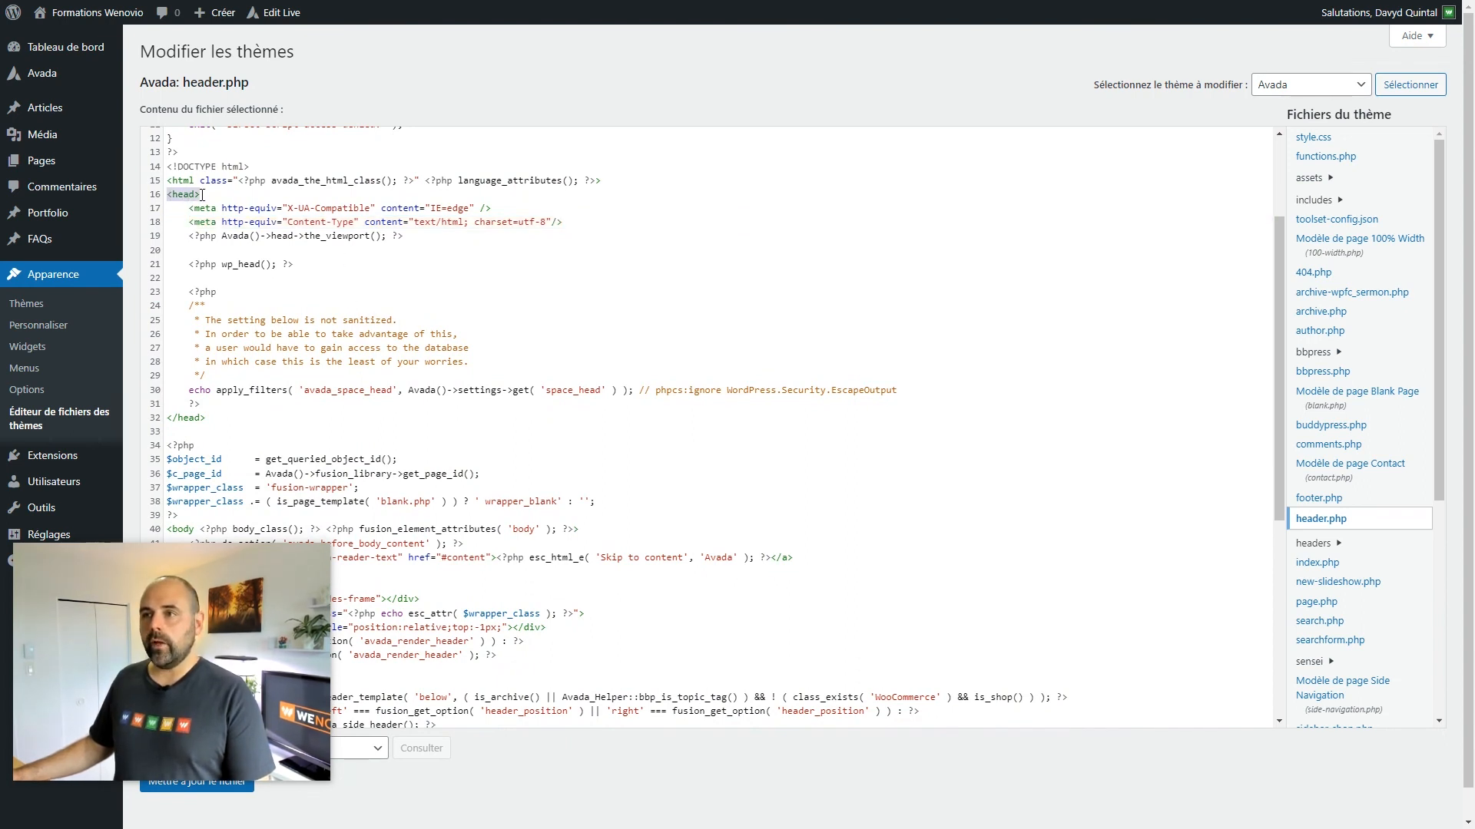
drag(169, 417, 206, 417)
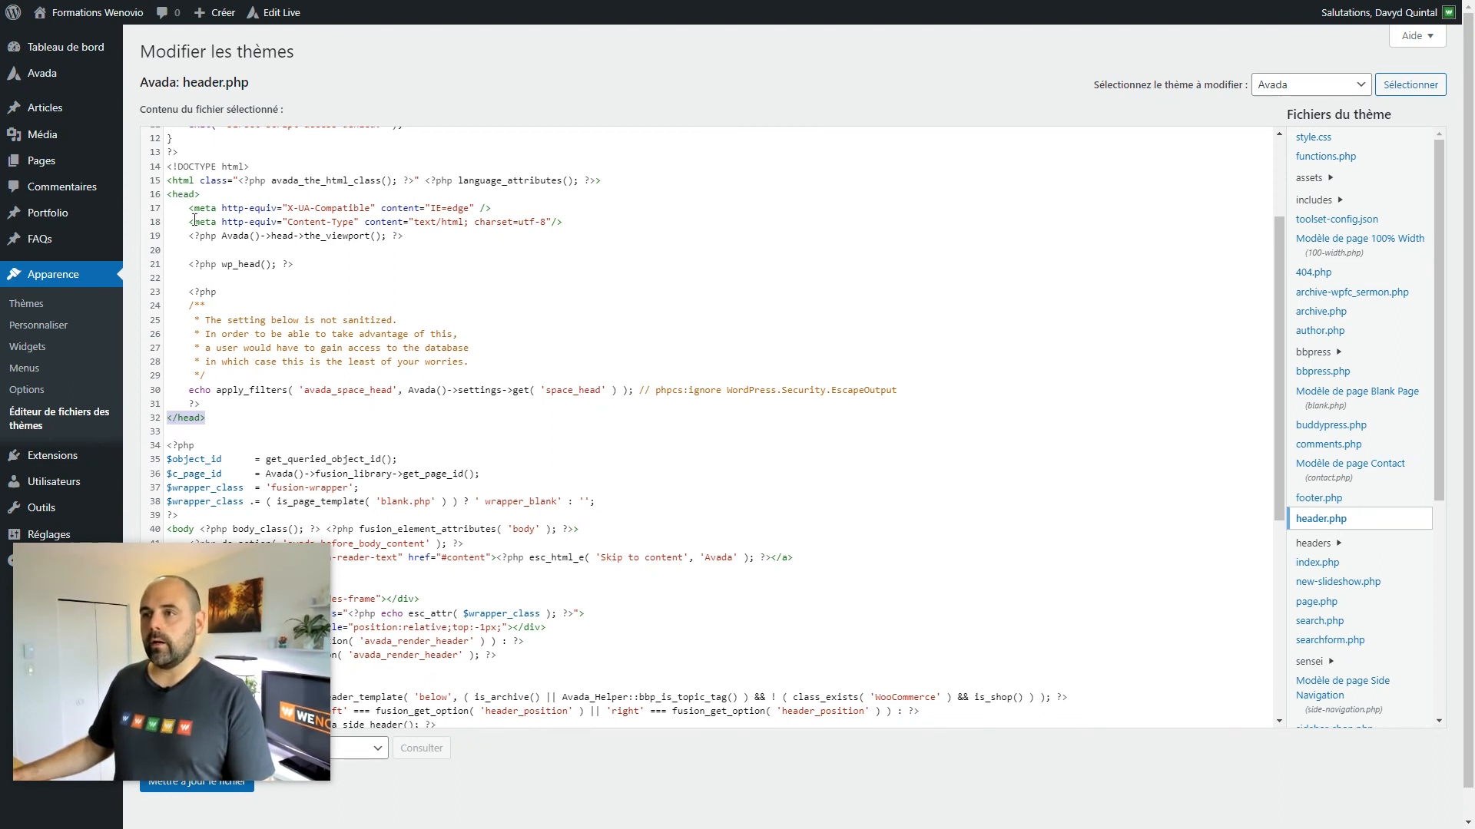
drag(167, 194, 199, 195)
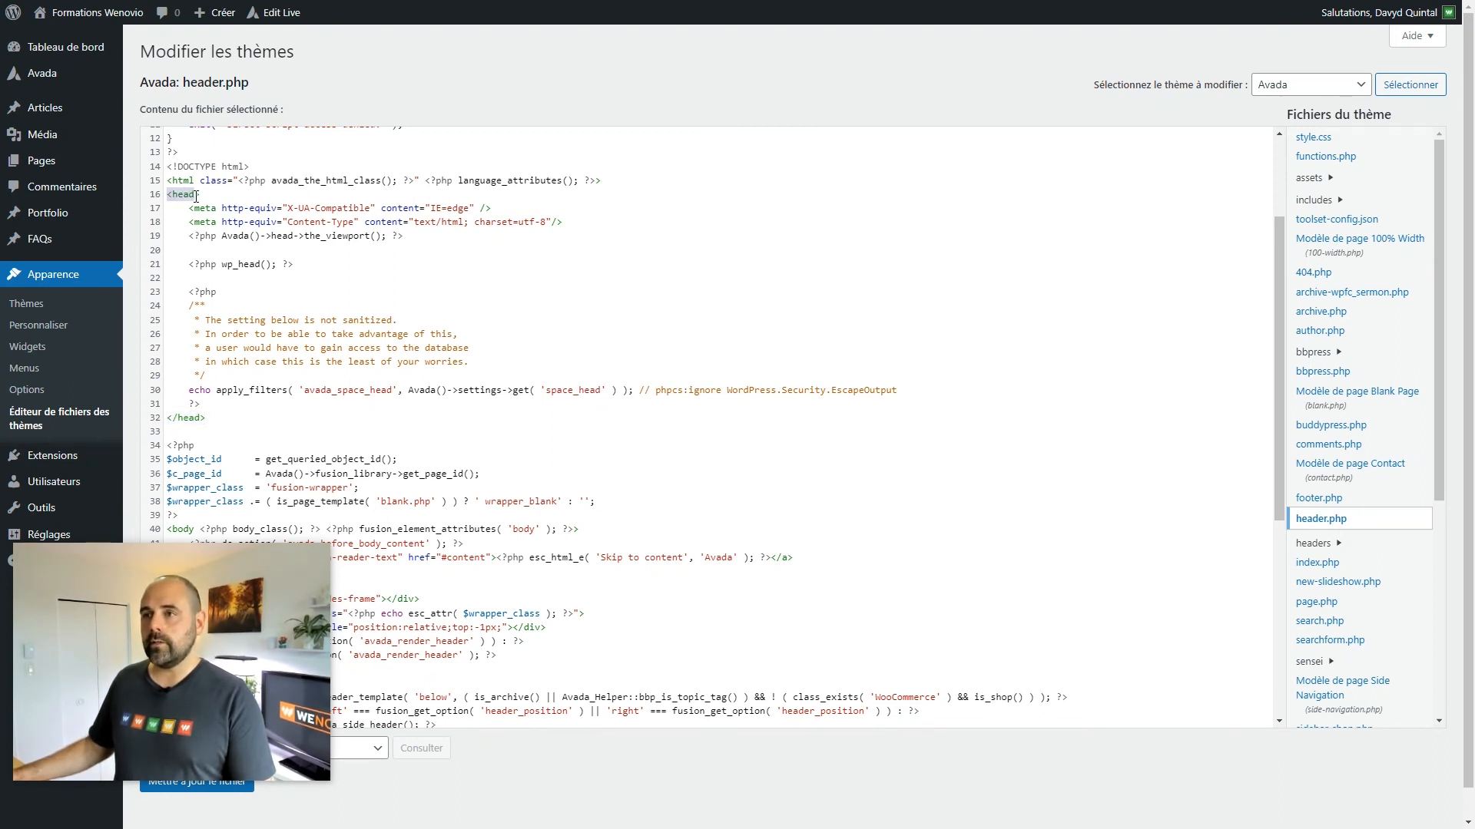
click(173, 417)
click(209, 392)
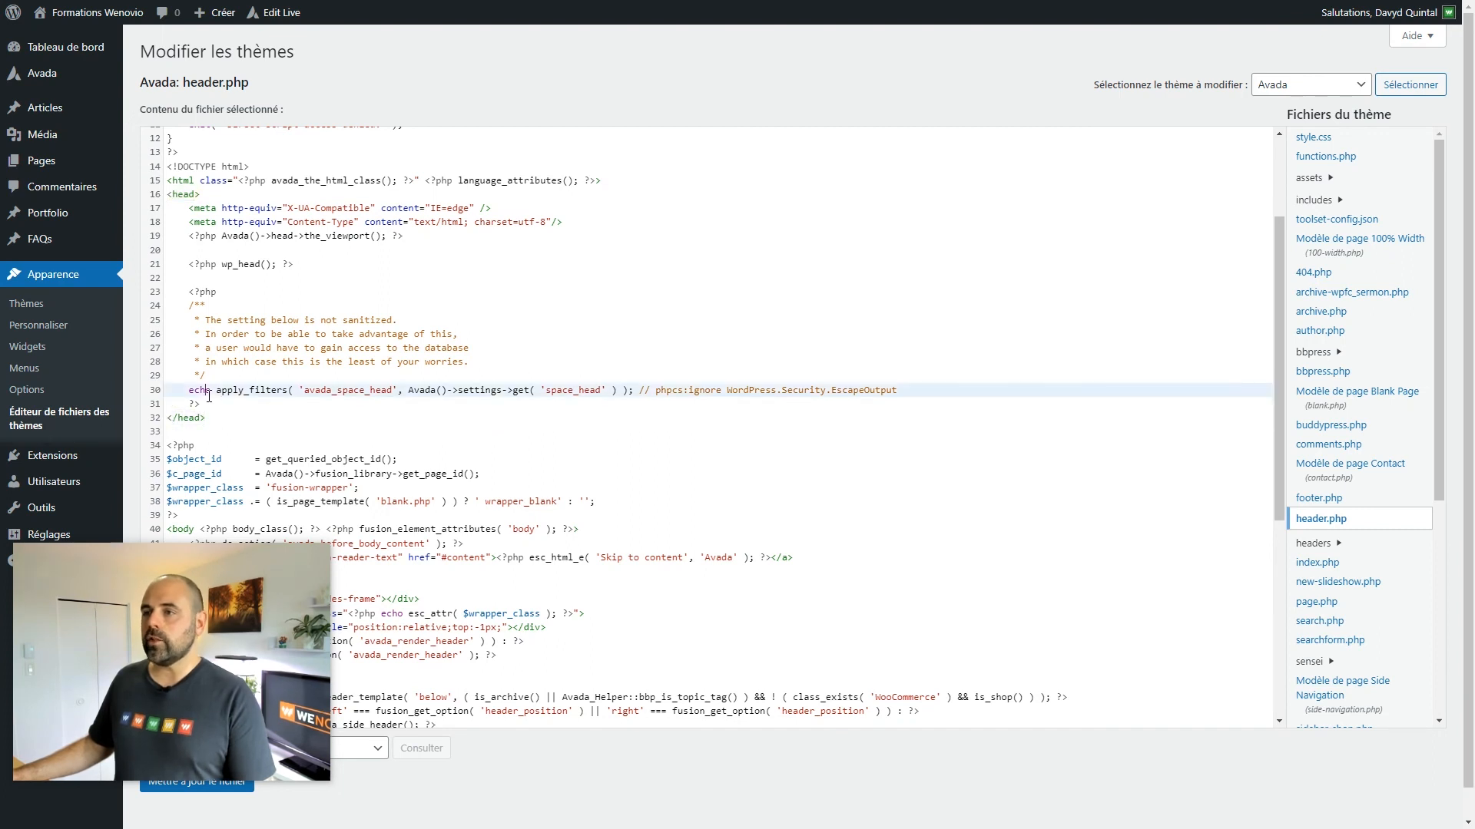
click(334, 407)
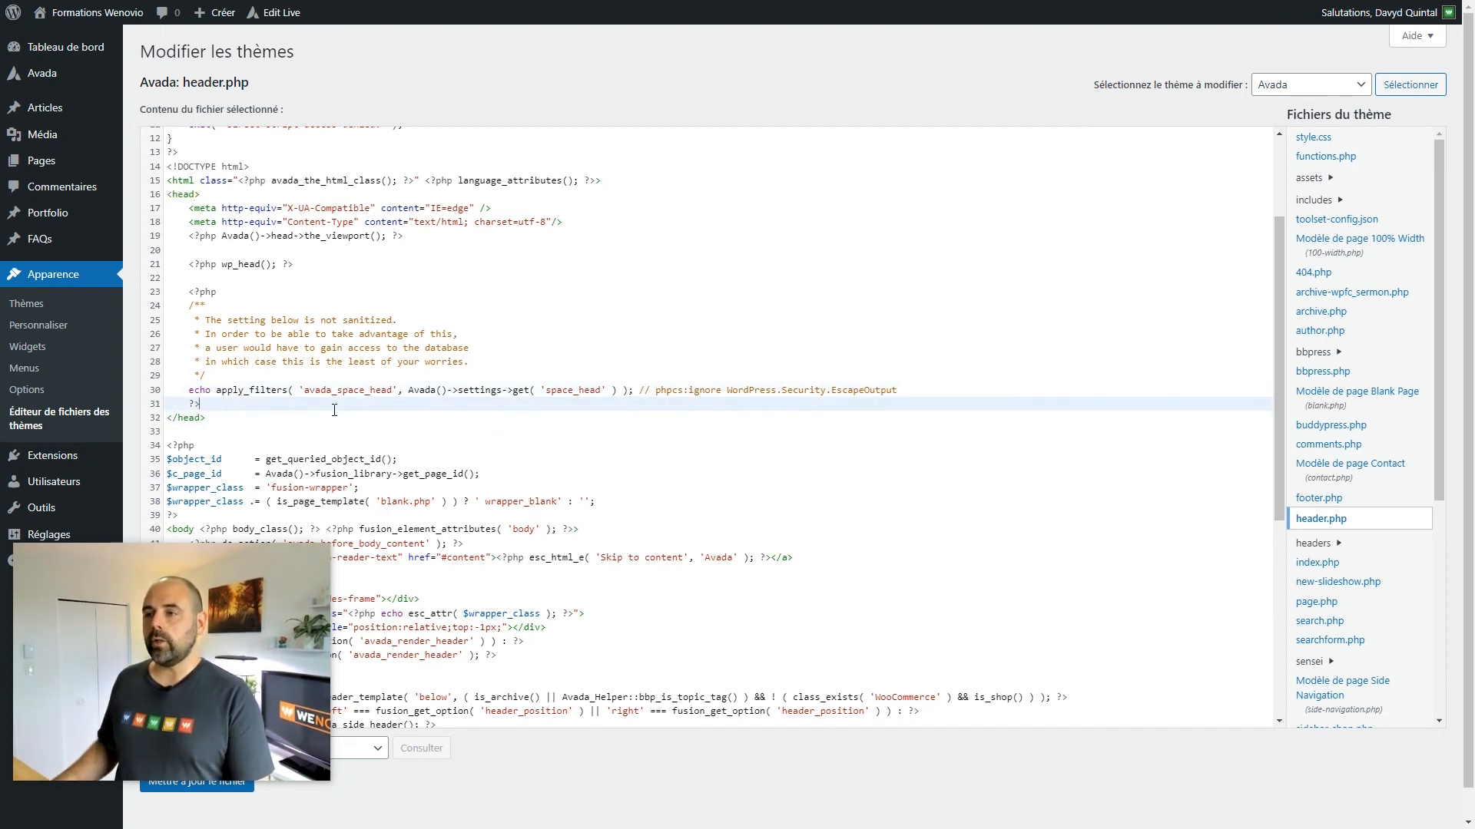
key(Return)
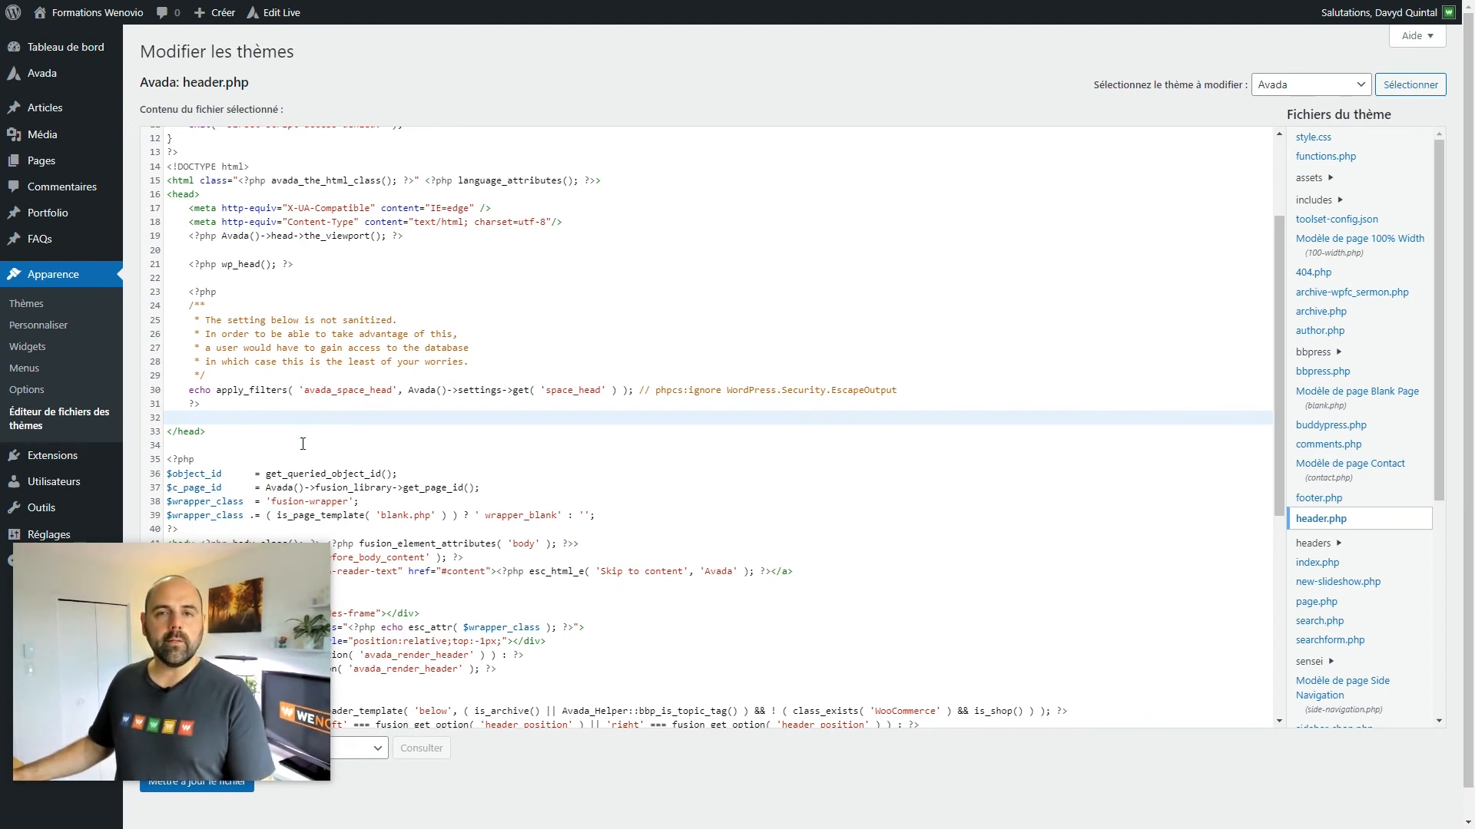
Read the Google Analytics gtag.js placement instruction and match it to the head section of header.php
key(ctrl+Tab)
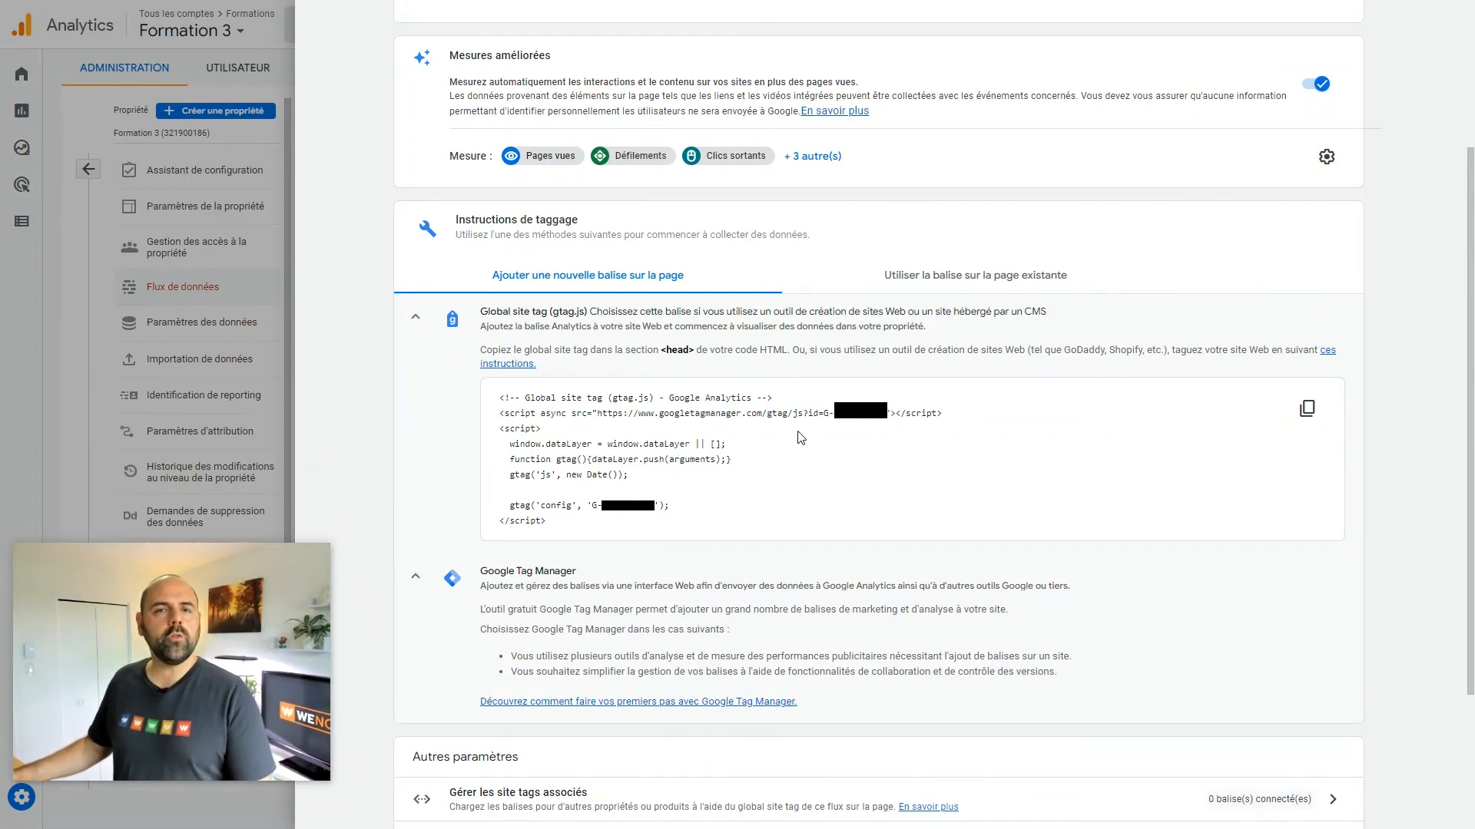
click(425, 316)
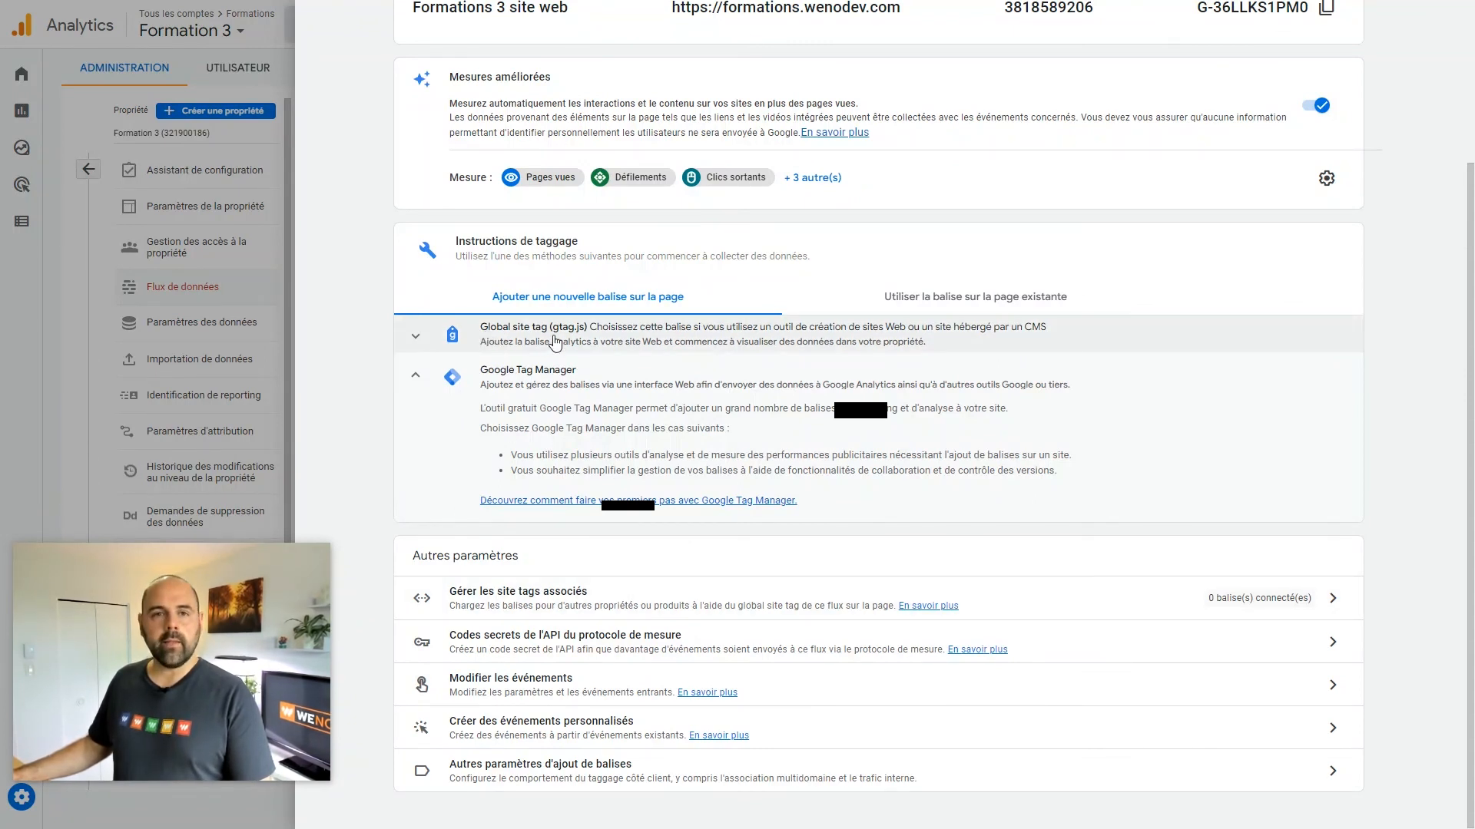
click(418, 343)
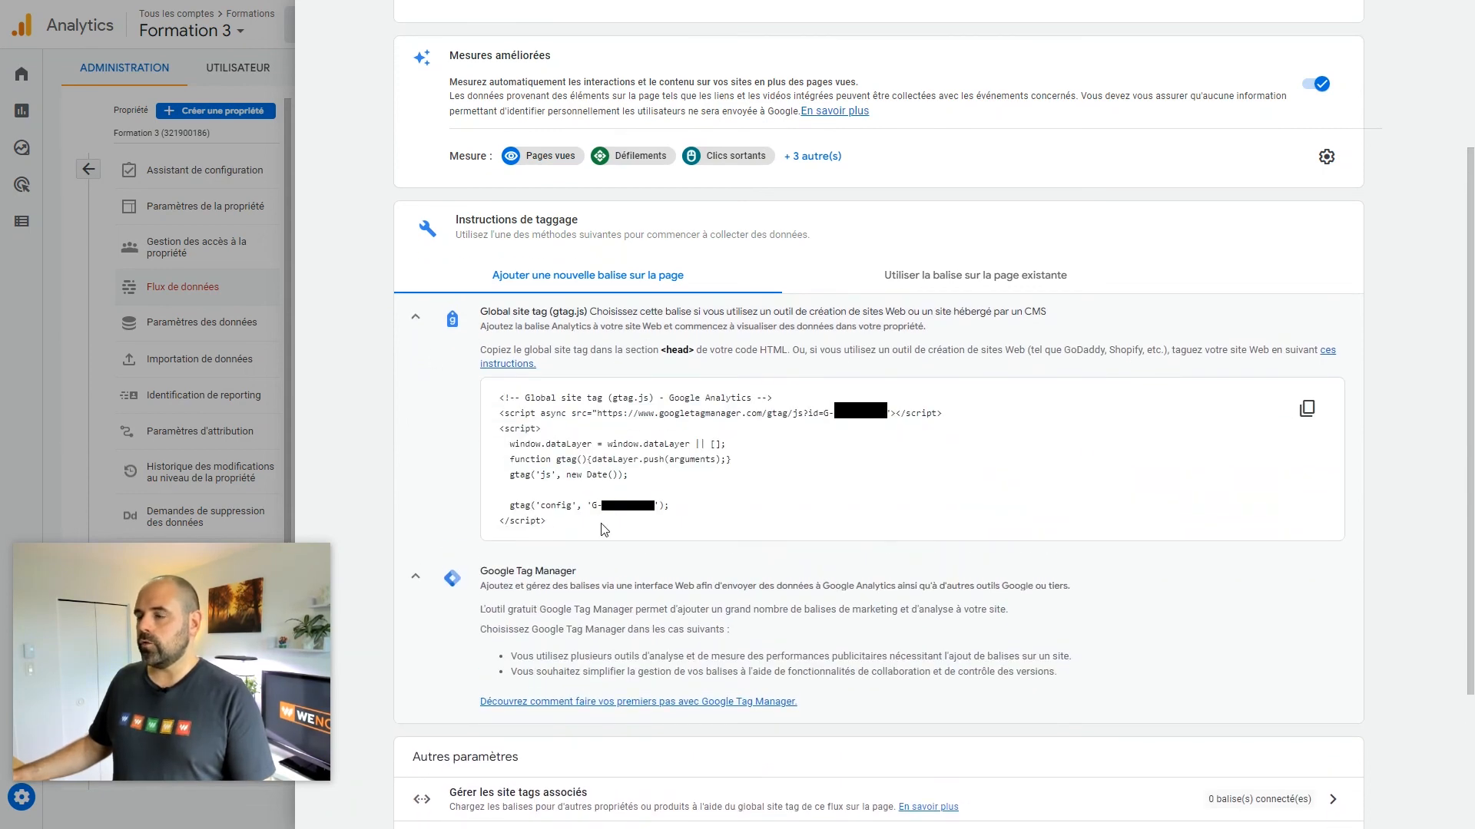
drag(484, 350, 683, 352)
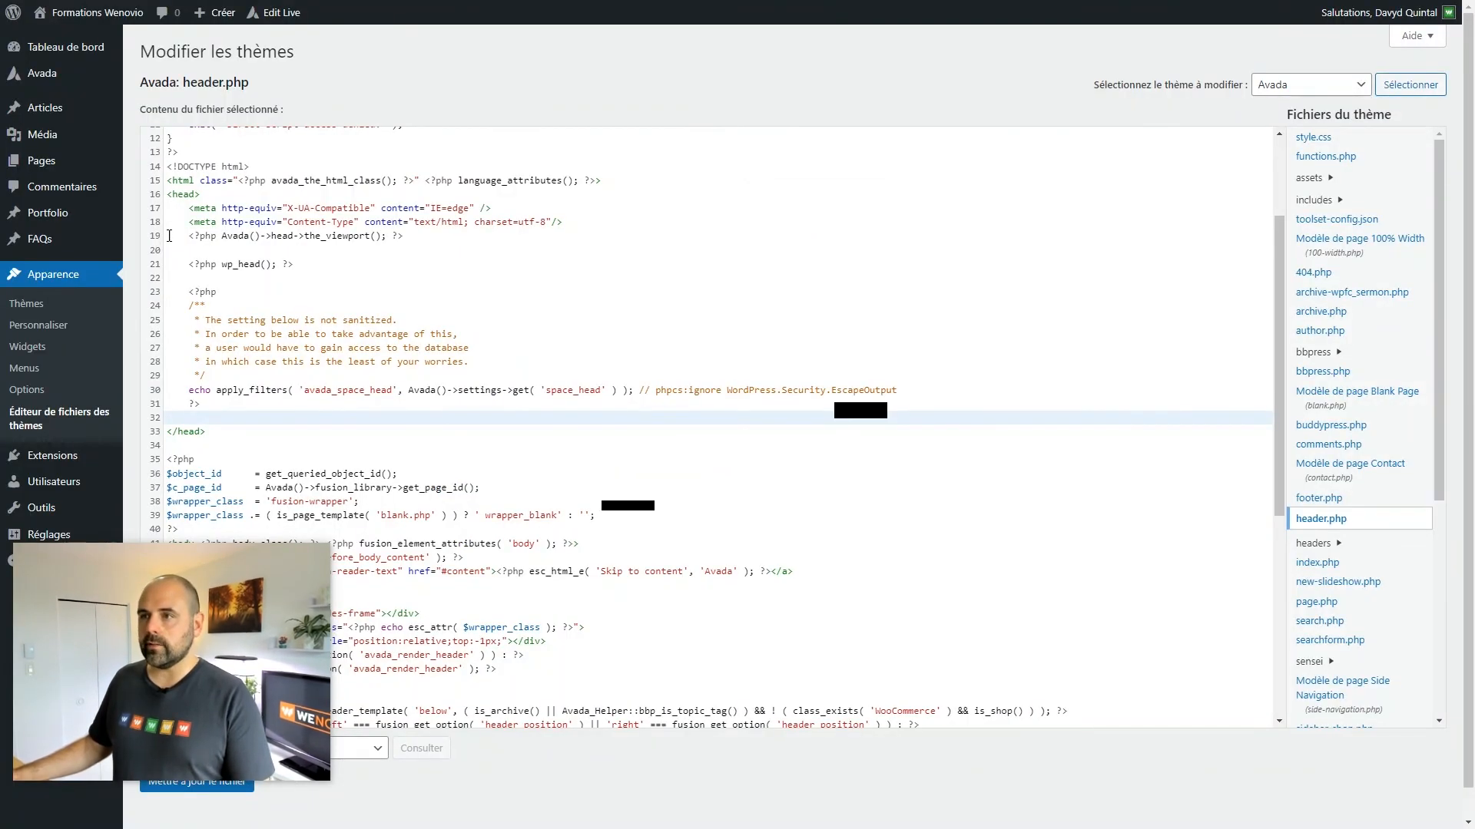
drag(171, 196, 236, 415)
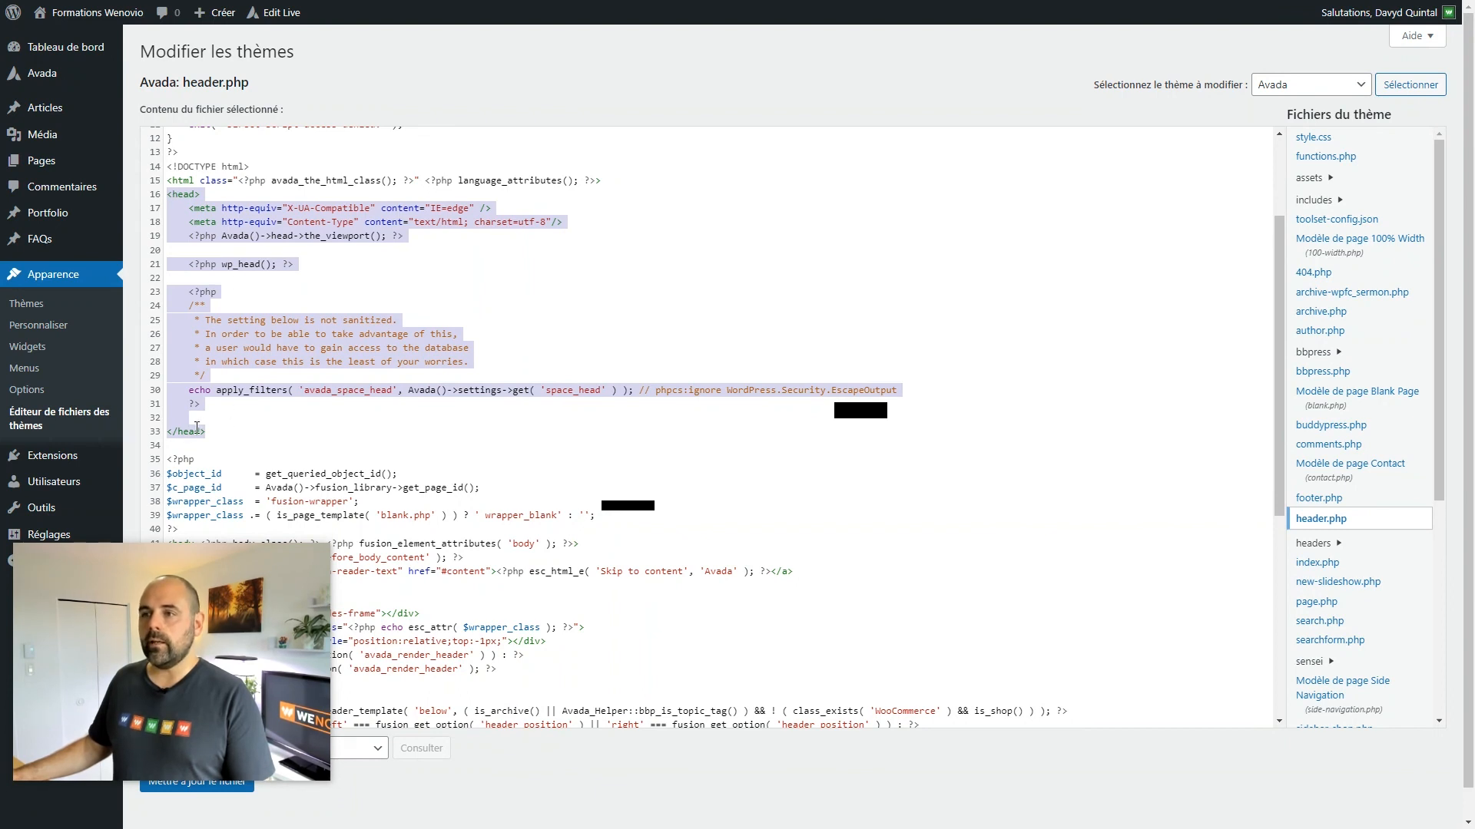
Copy the global site tag from Google Analytics and paste it on the empty line above </head> in header.php
click(215, 390)
click(199, 419)
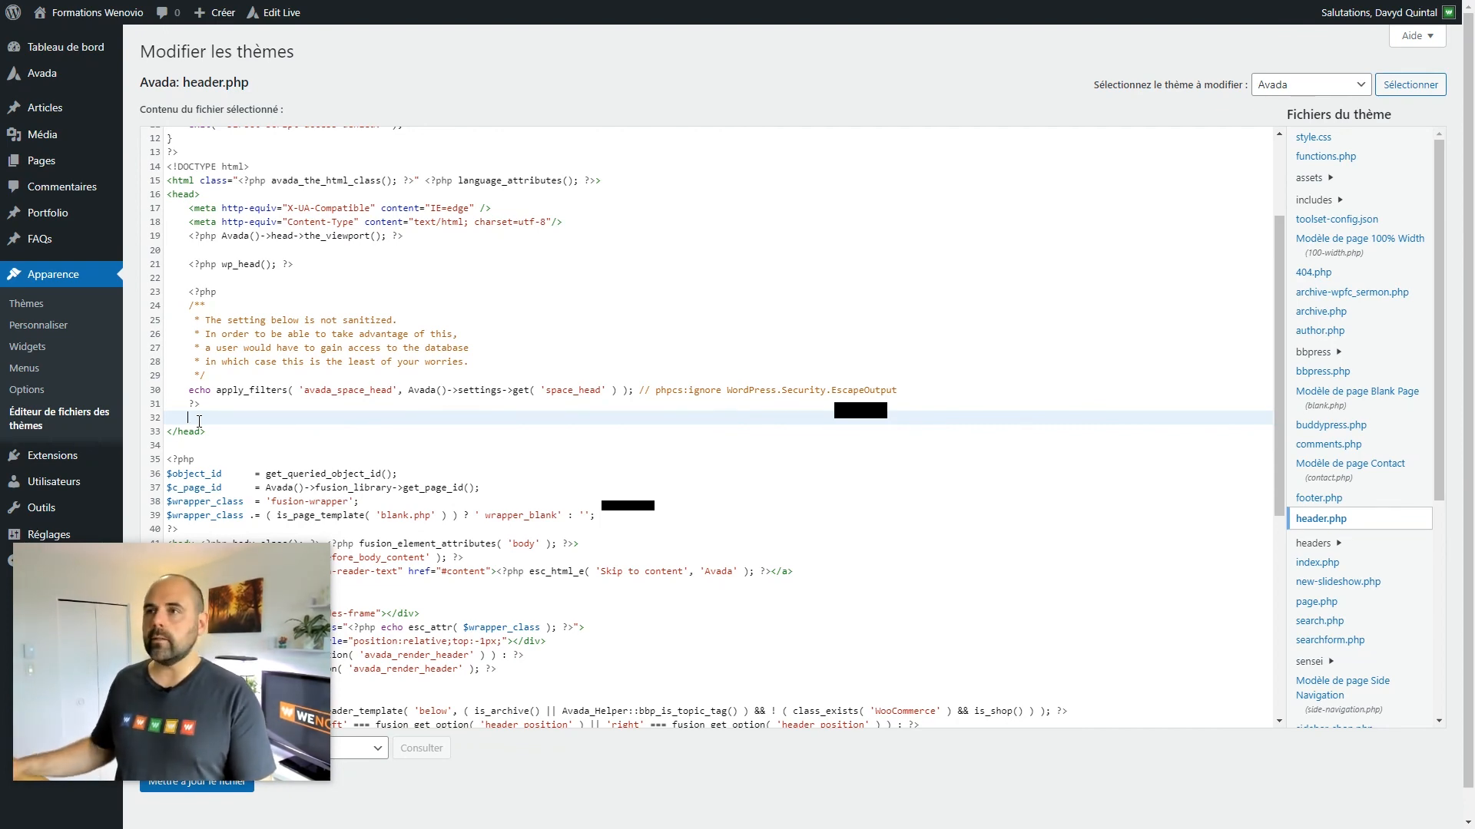
key(alt+Tab)
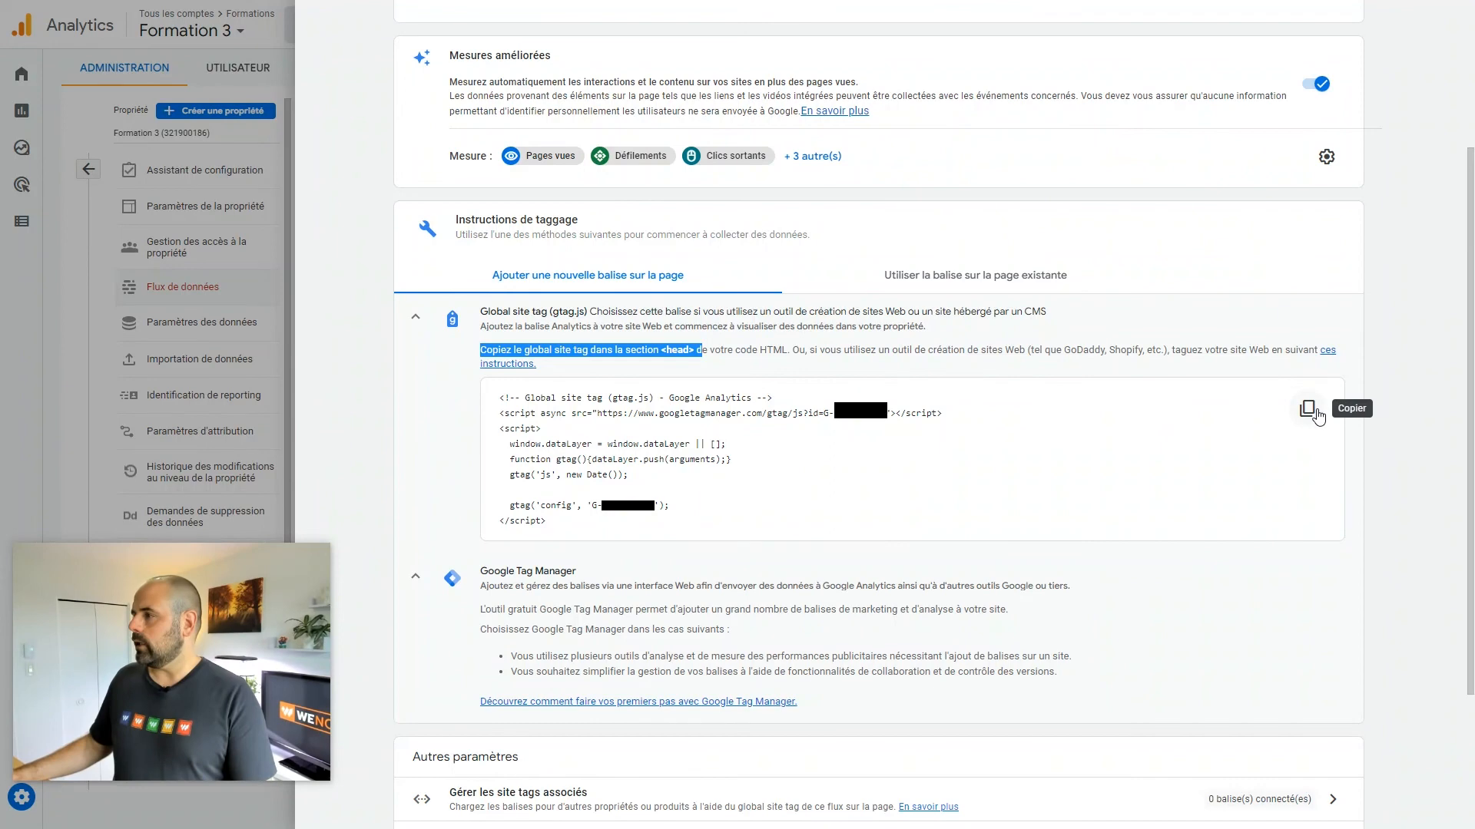
click(1307, 409)
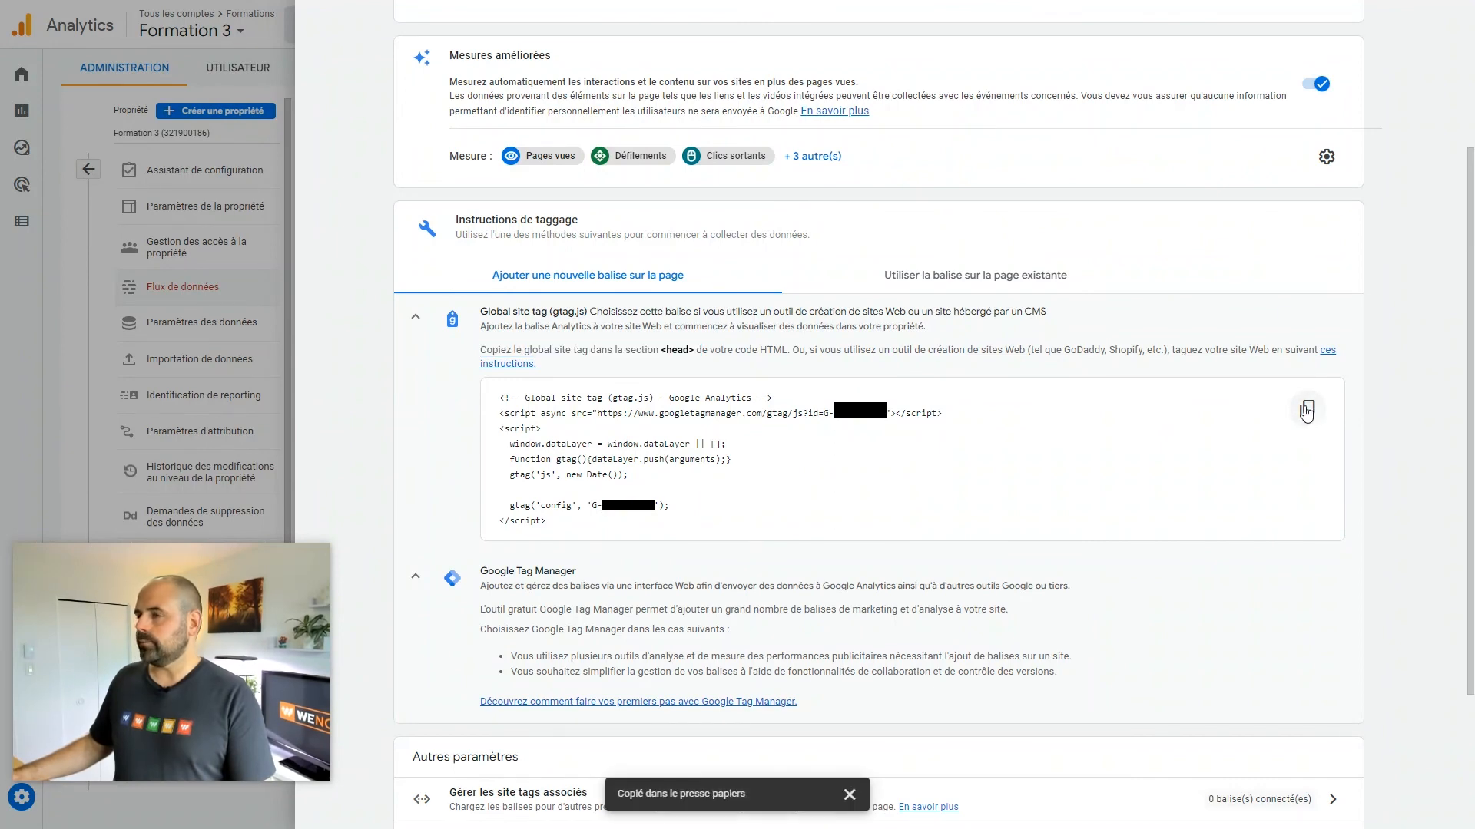
key(alt+Tab)
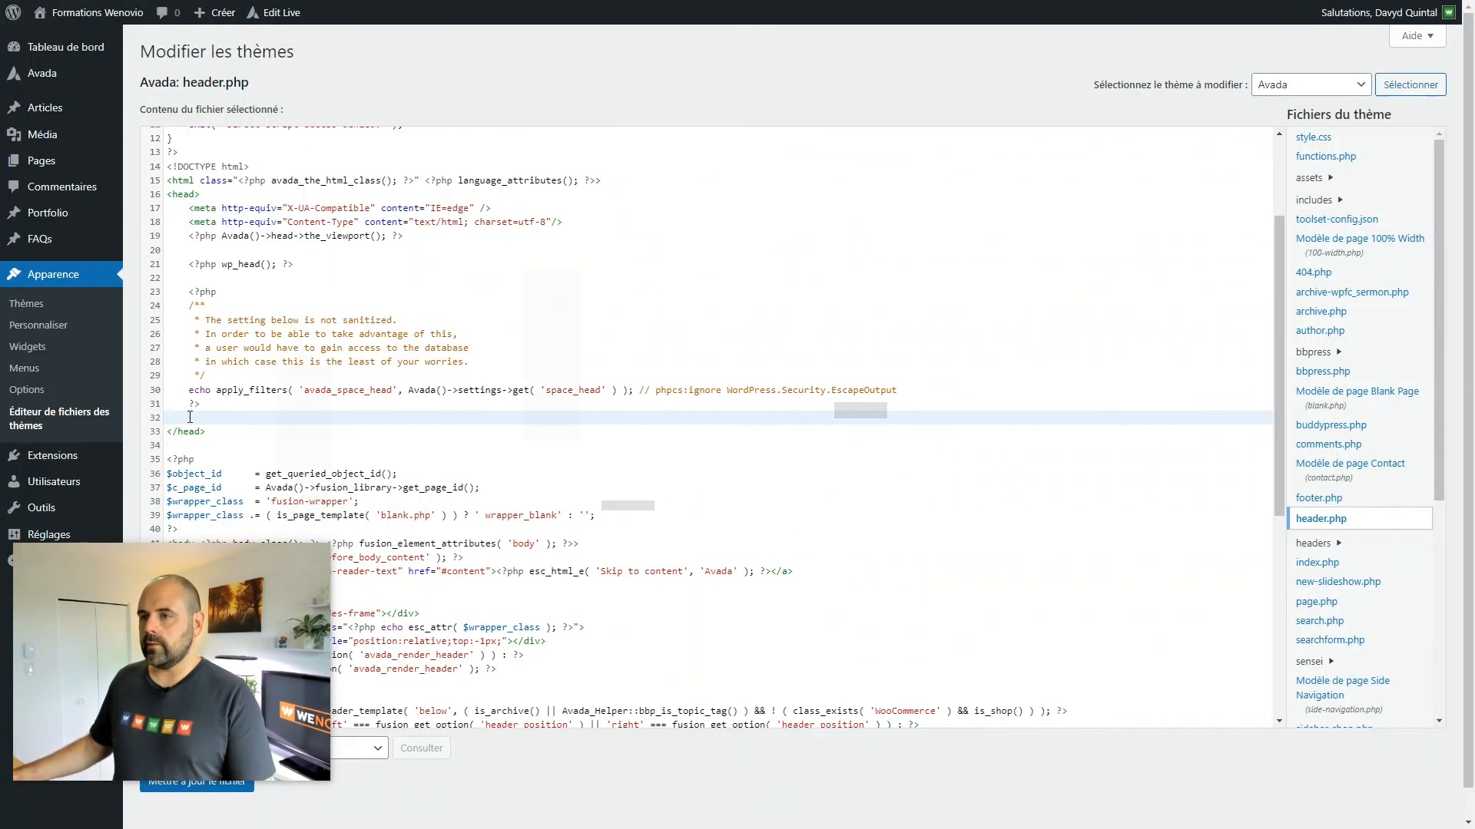
key(ctrl+v)
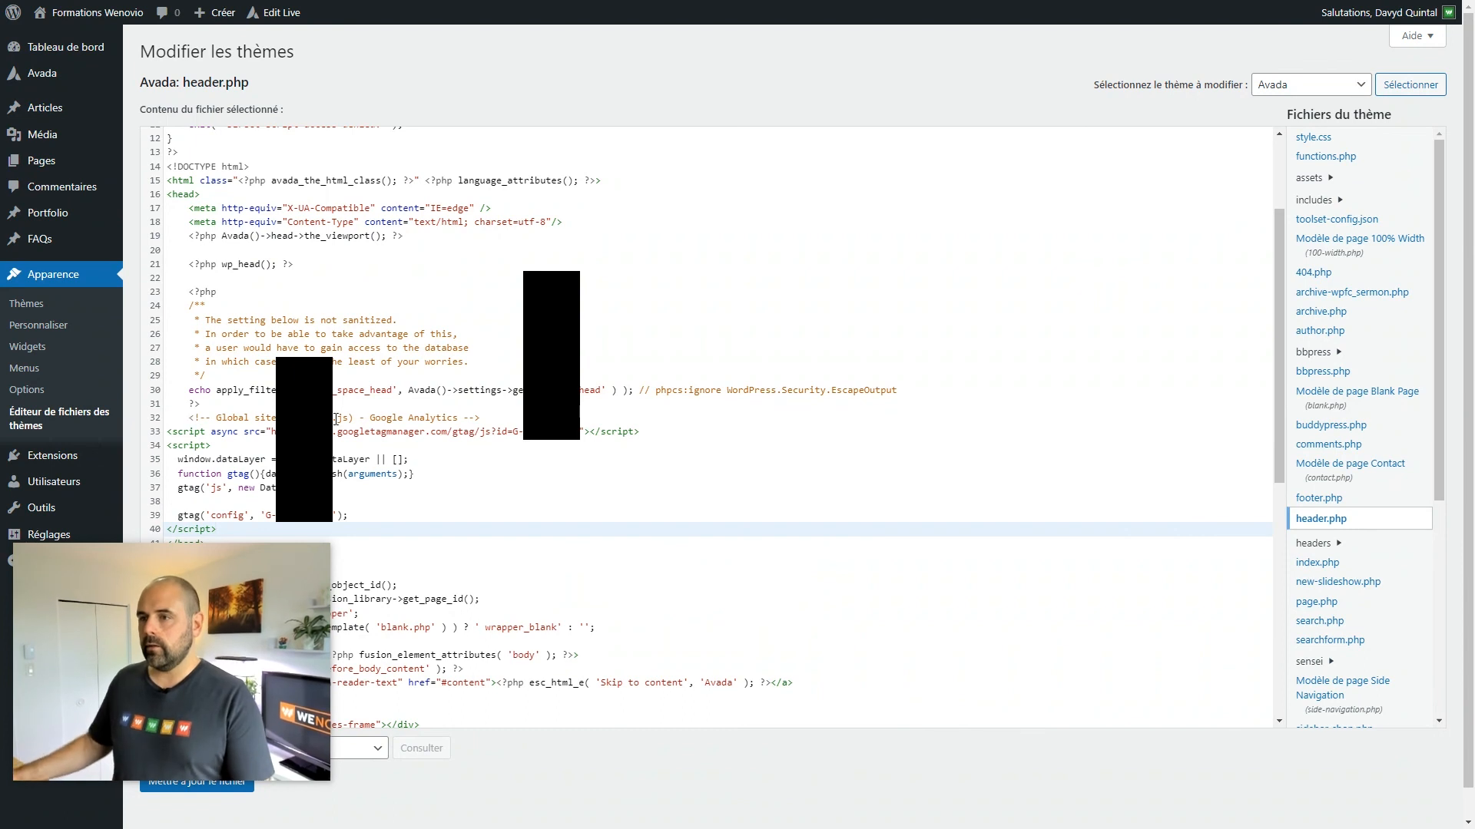
Check the inserted gtag.js script in header.php and save the updated theme file
scroll(246, 302, down, 4)
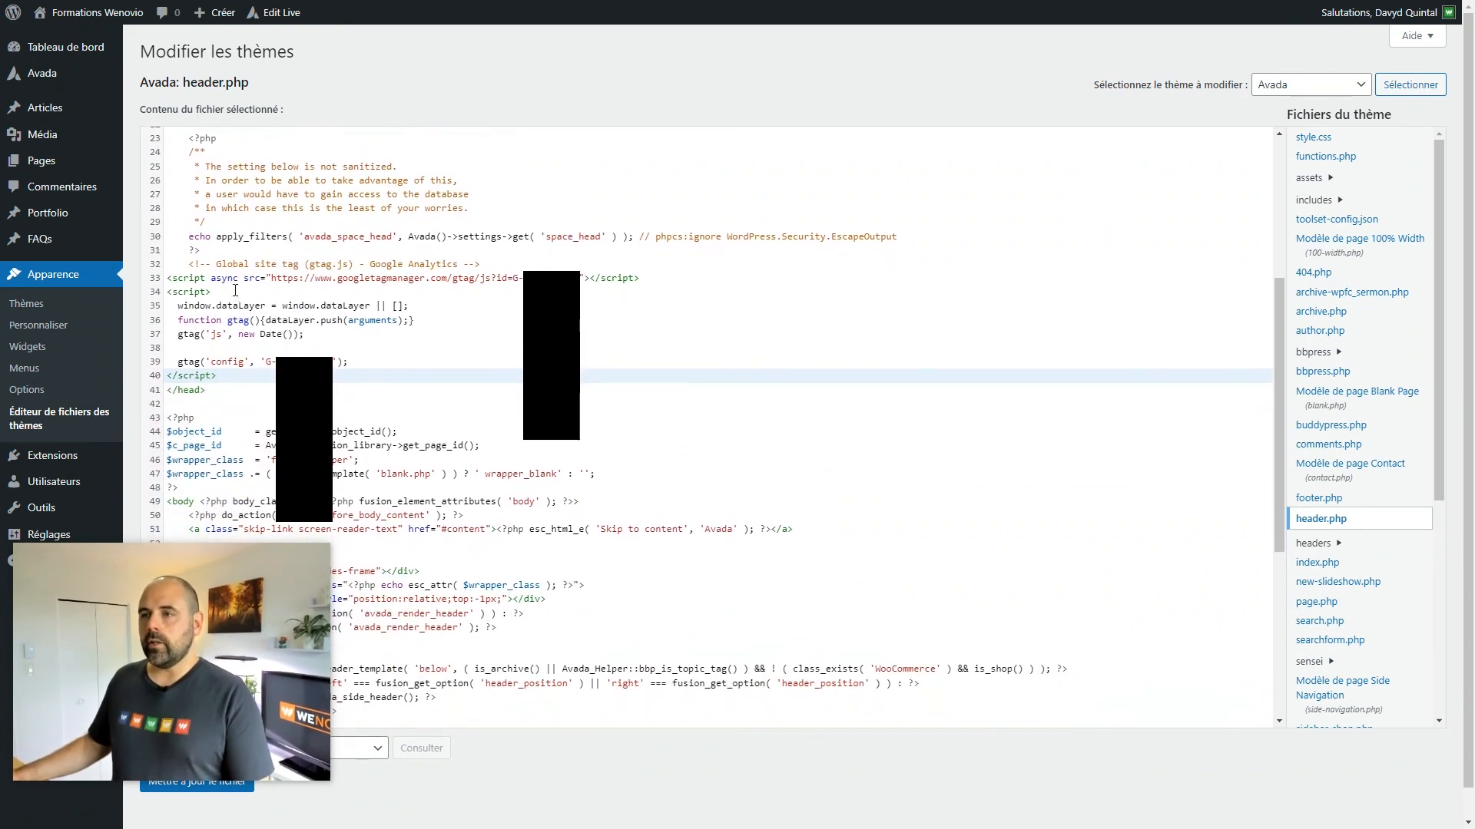
mouse_move(167, 686)
drag(131, 555, 1235, 591)
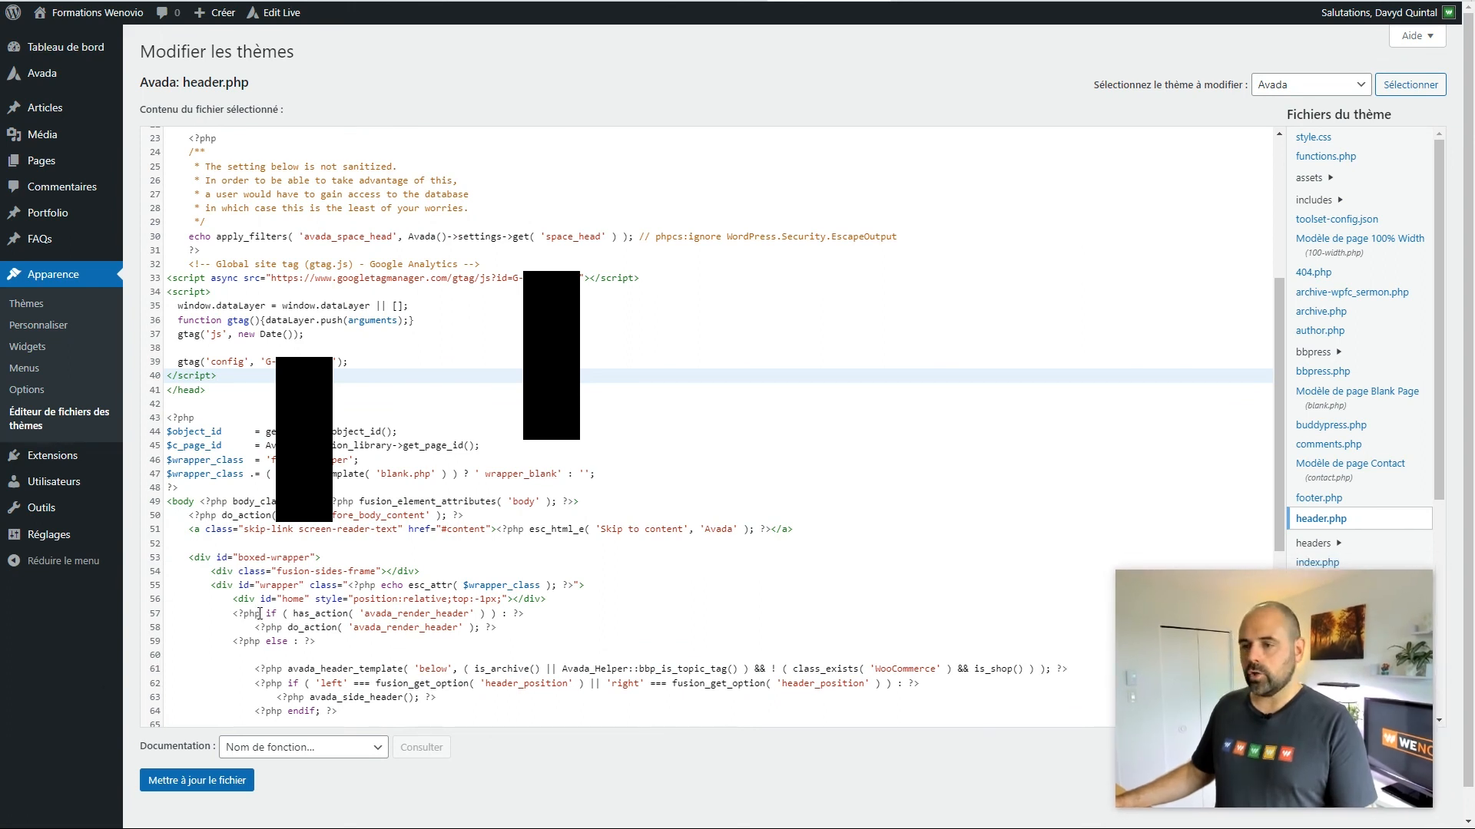
click(168, 780)
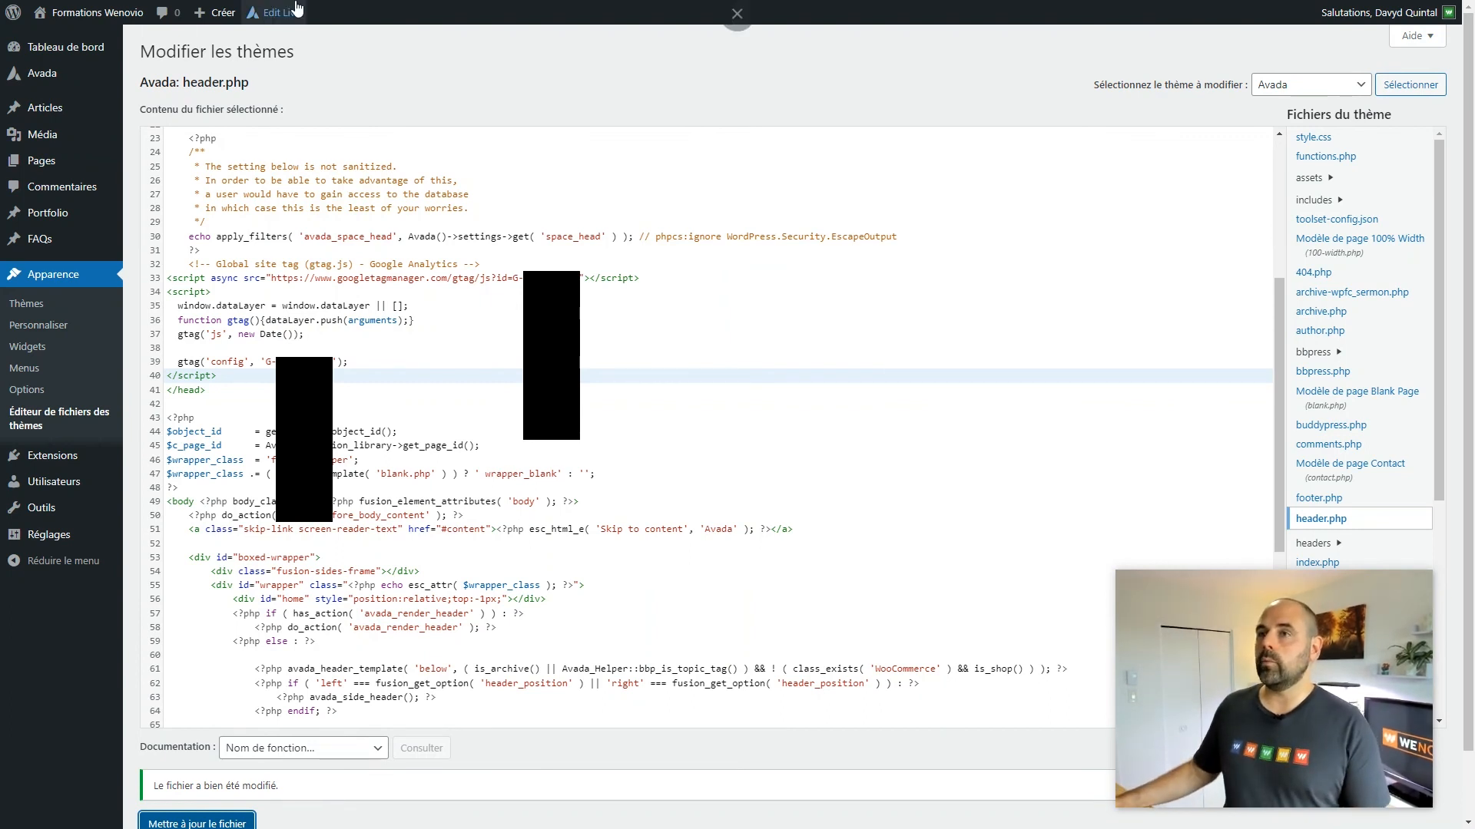
right_click(68, 17)
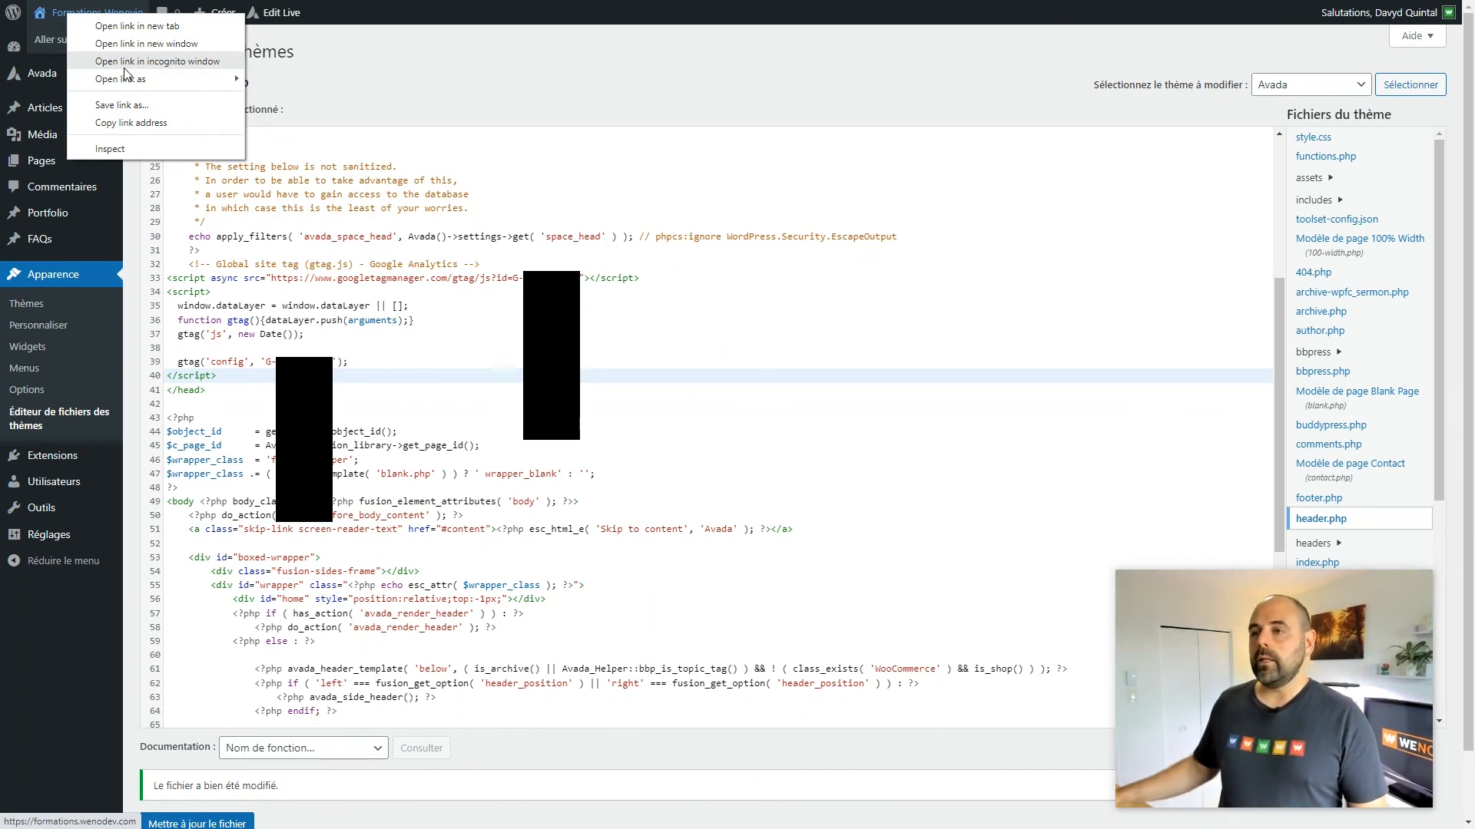
click(379, 370)
scroll(379, 371, up, 3)
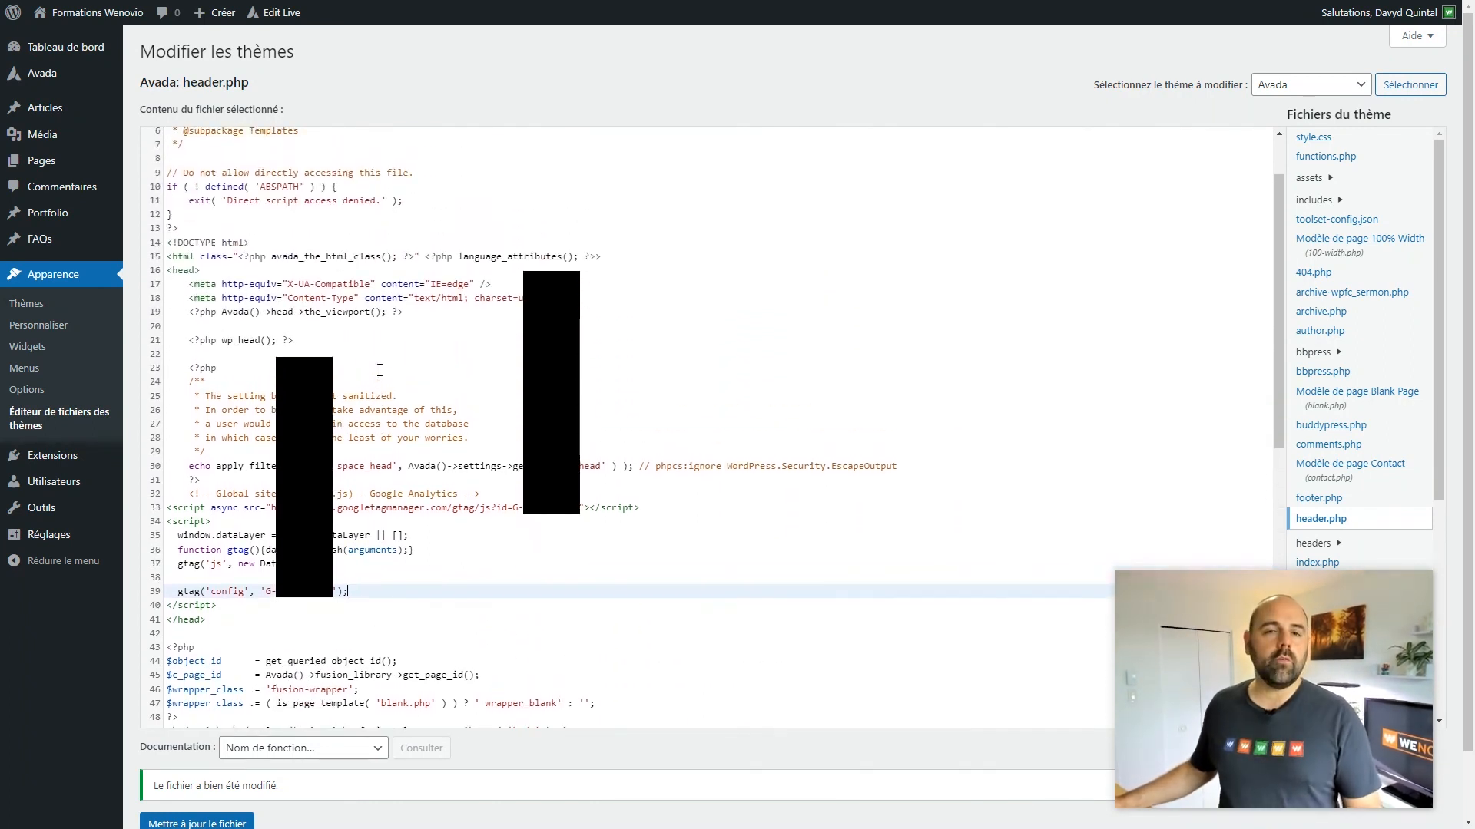
scroll(380, 370, down, 2)
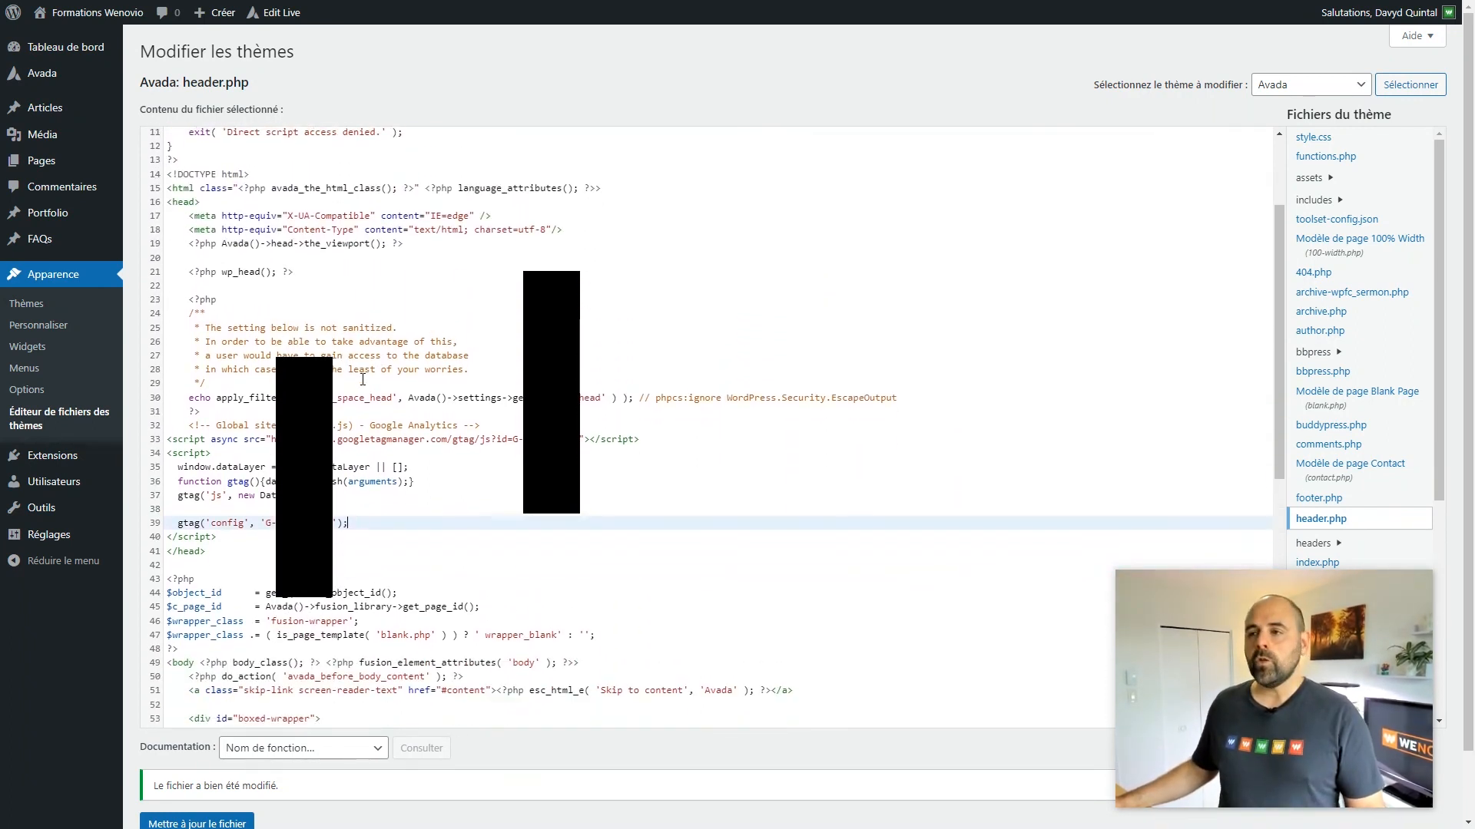